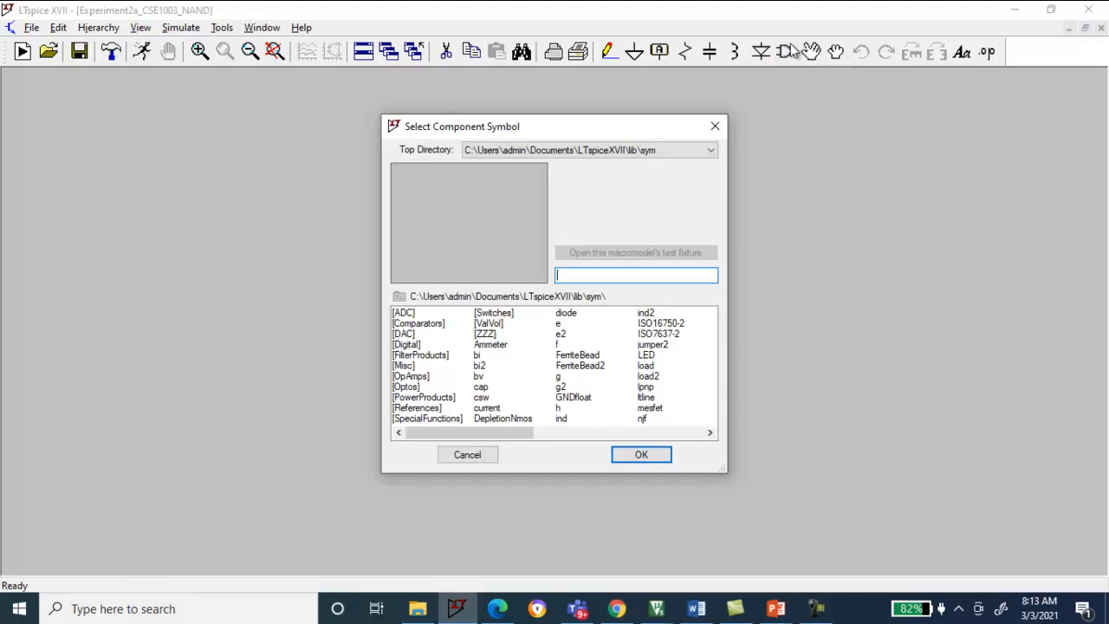
Choose the 74hc00 two-input NAND gate from the ZZZ > LOGIC > 74HC symbol library for placement
left_click(488, 335)
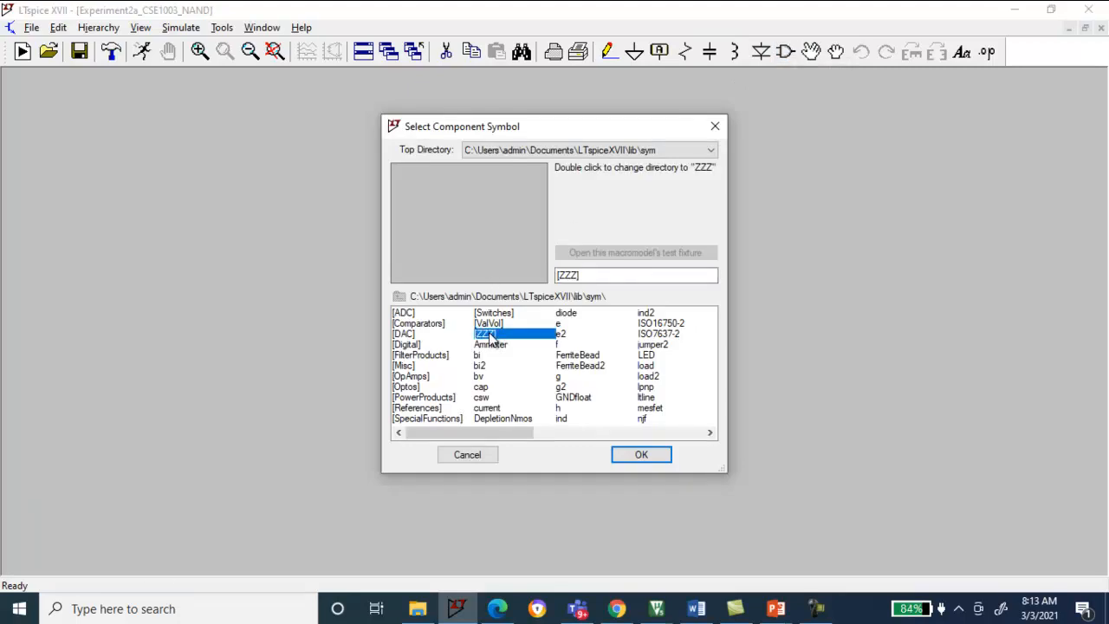
double_click(487, 334)
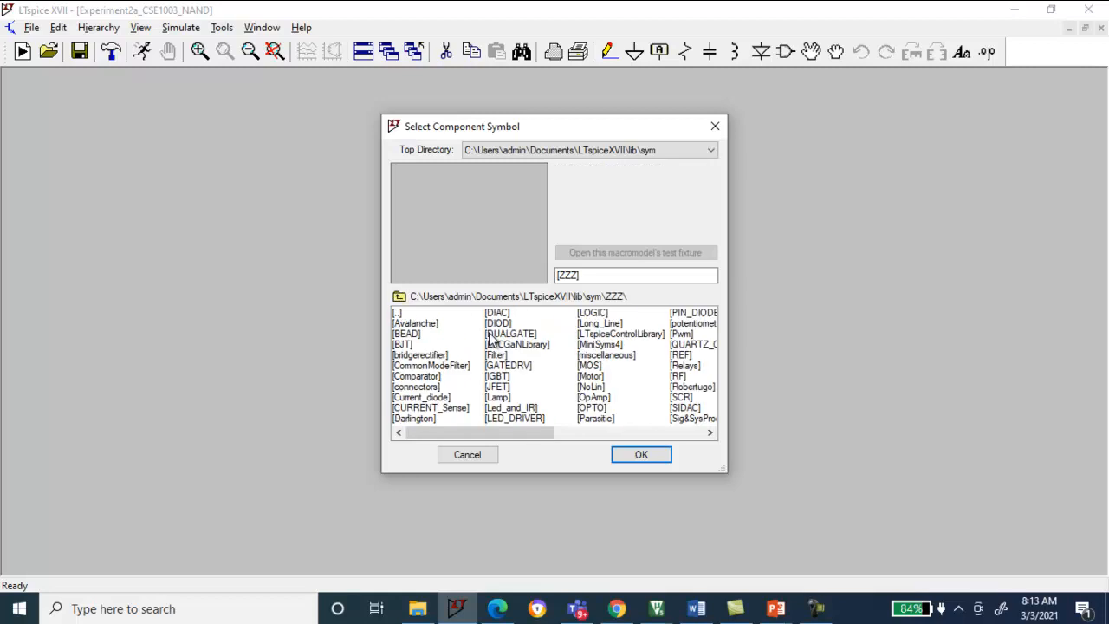
double_click(589, 314)
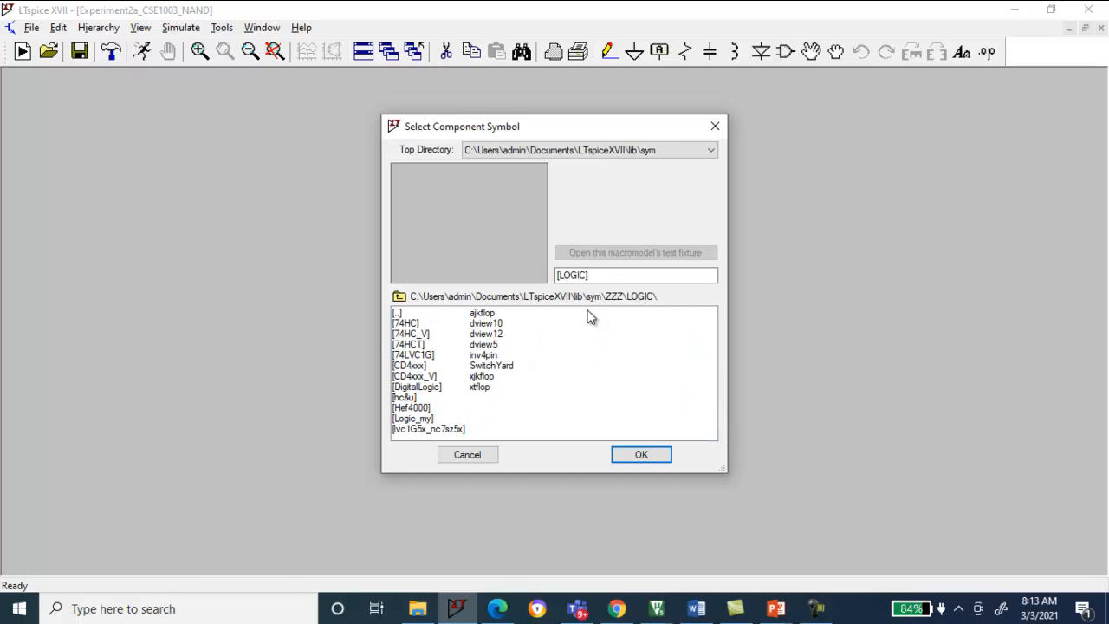
left_click(409, 325)
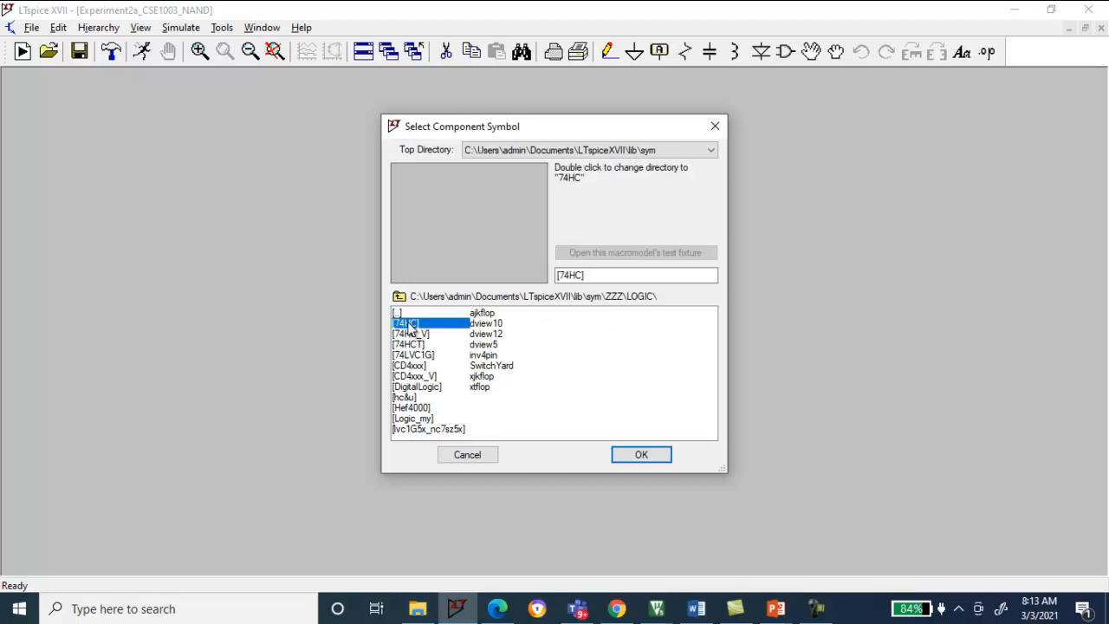
double_click(408, 325)
left_click(406, 326)
left_click(640, 456)
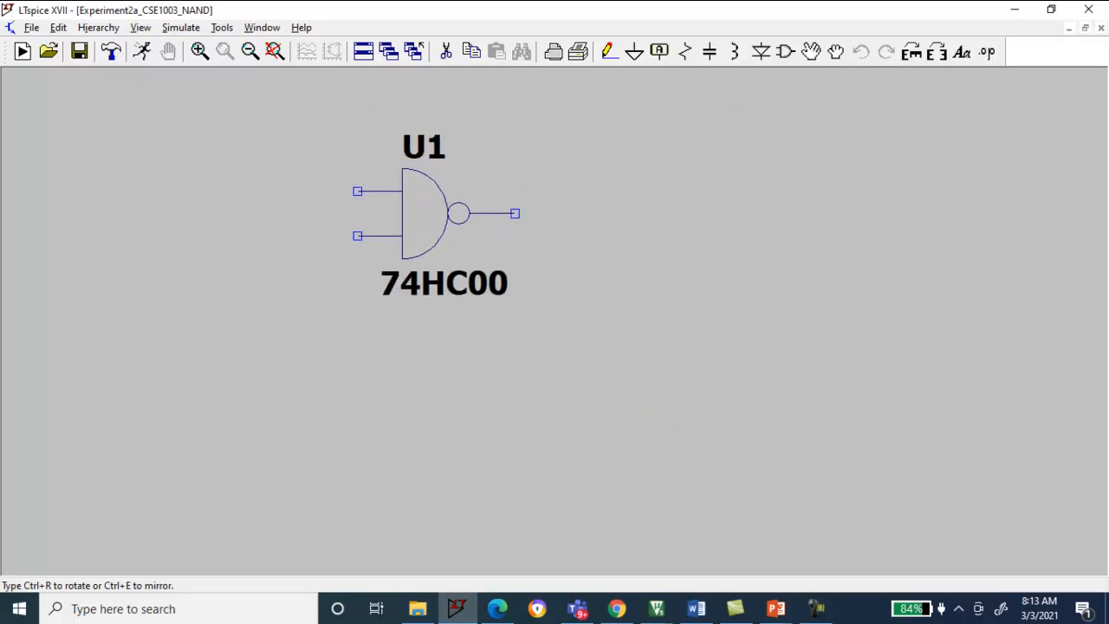
Place four 74HC00 gates following the NOR diagram in PowerPoint: two stacked vertically, then two side by side to their right
key("alt+Tab")
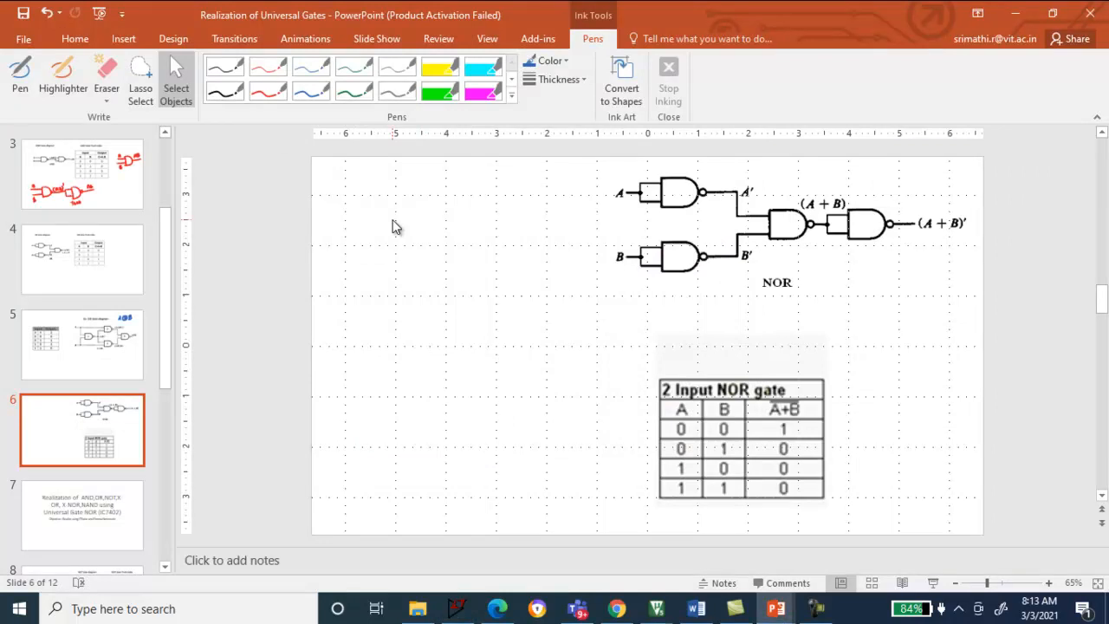
key("alt+Tab")
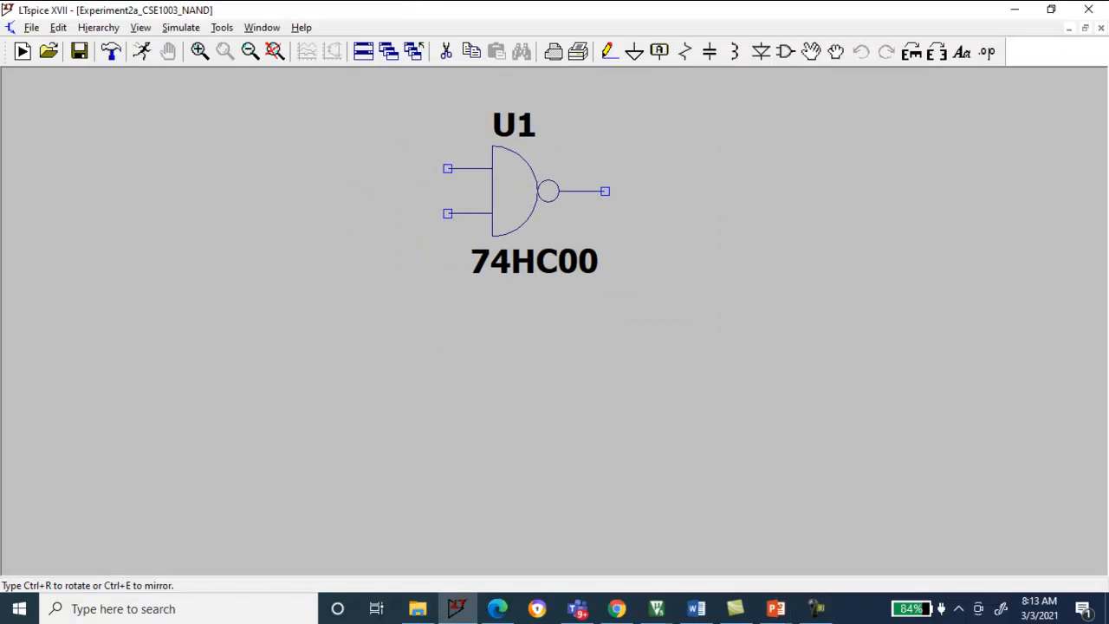
left_click(503, 189)
left_click(503, 392)
key("alt+Tab")
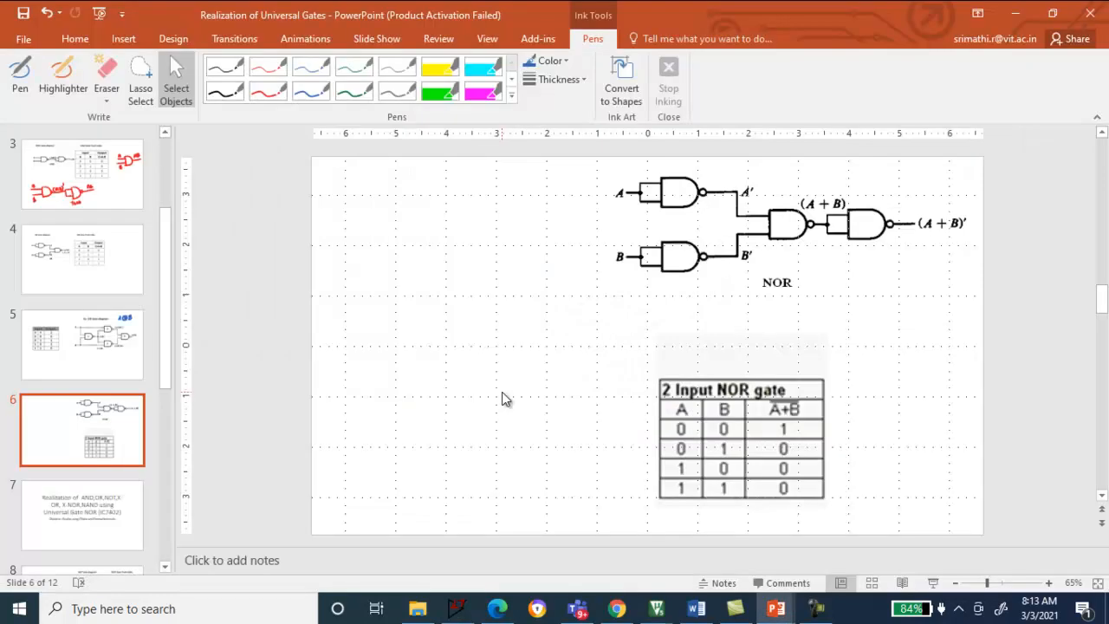
key("alt+Tab")
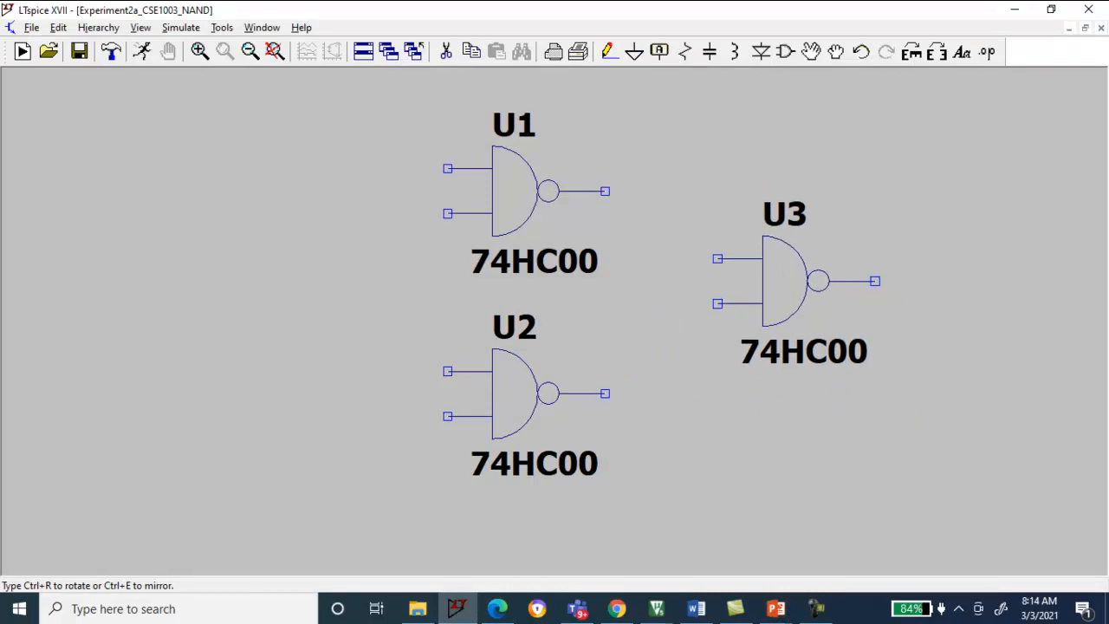
left_click(775, 280)
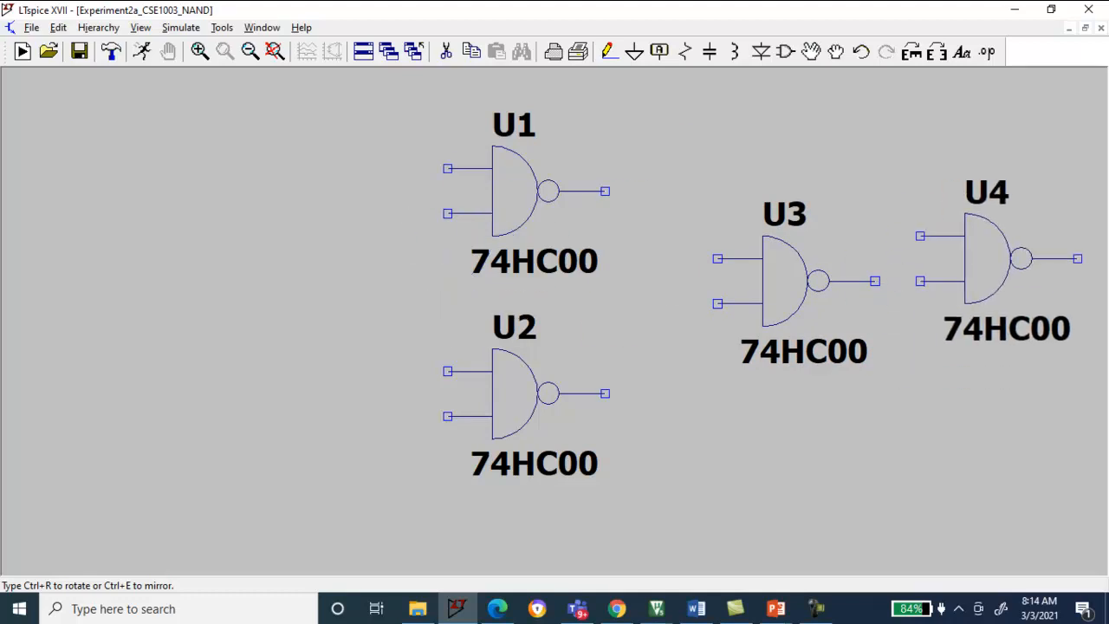
left_click(988, 281)
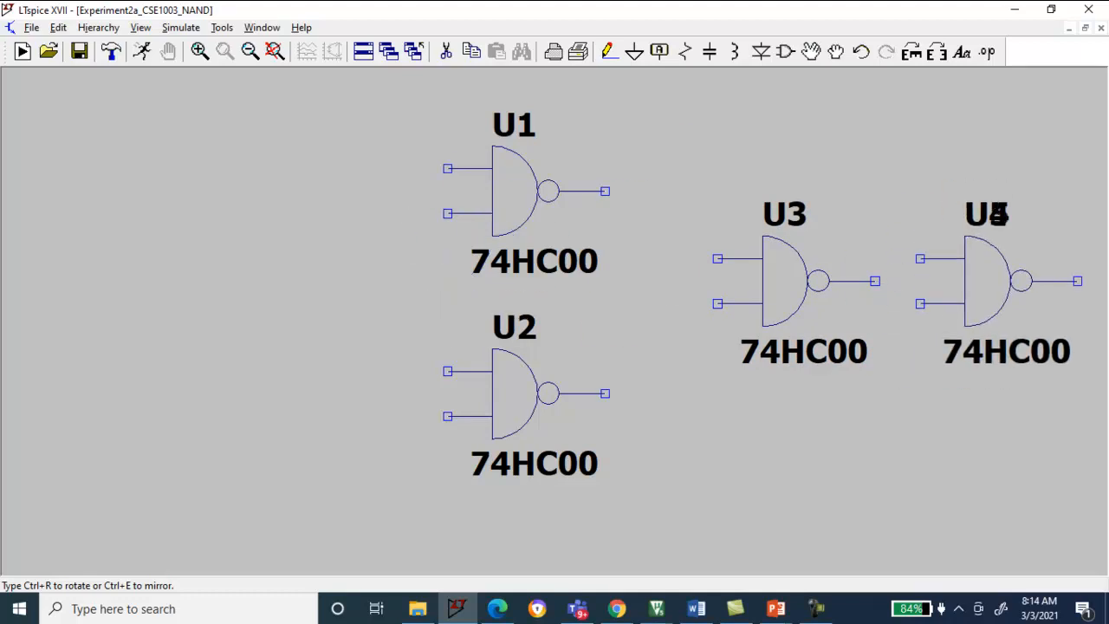
key("Escape")
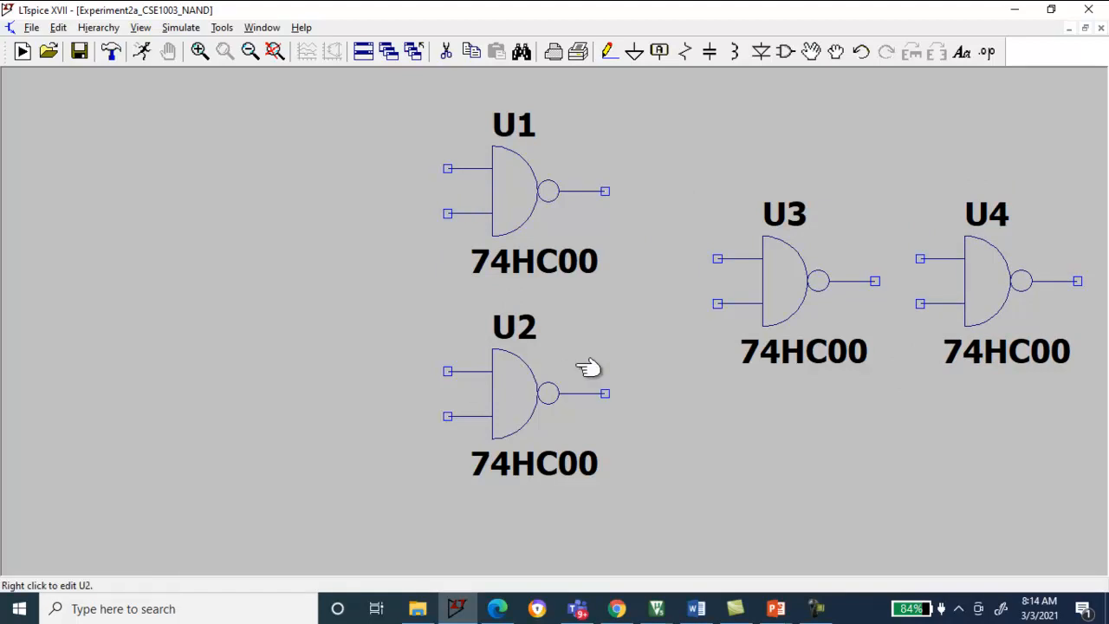
Move all four NAND gates together to the left and slightly down, leaving room around them in the schematic
left_click(811, 51)
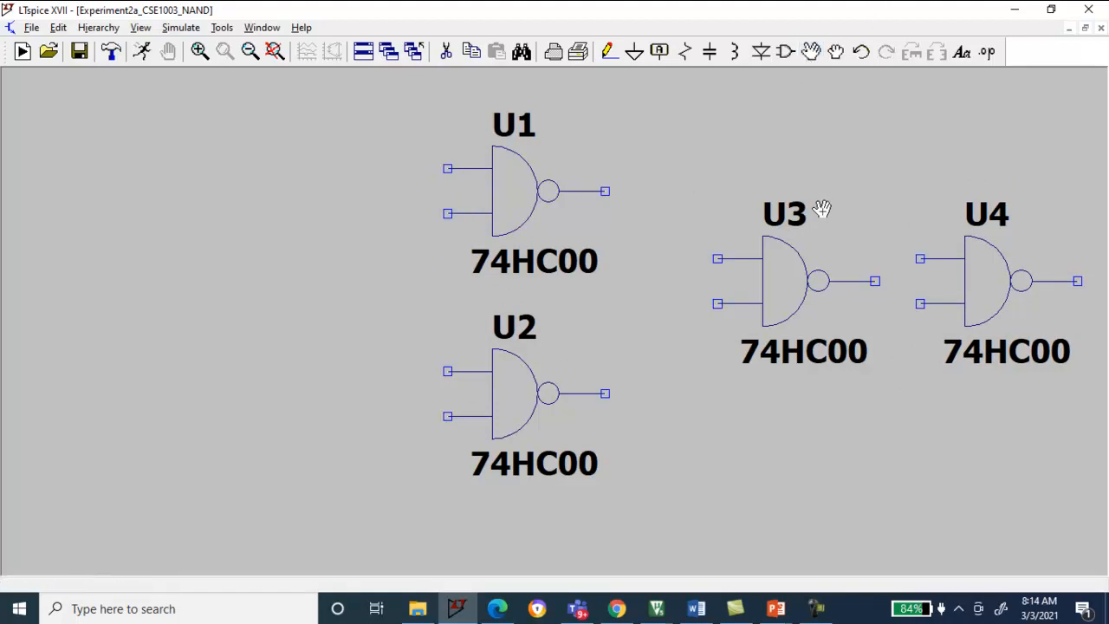
left_click_drag(356, 90, 1105, 528)
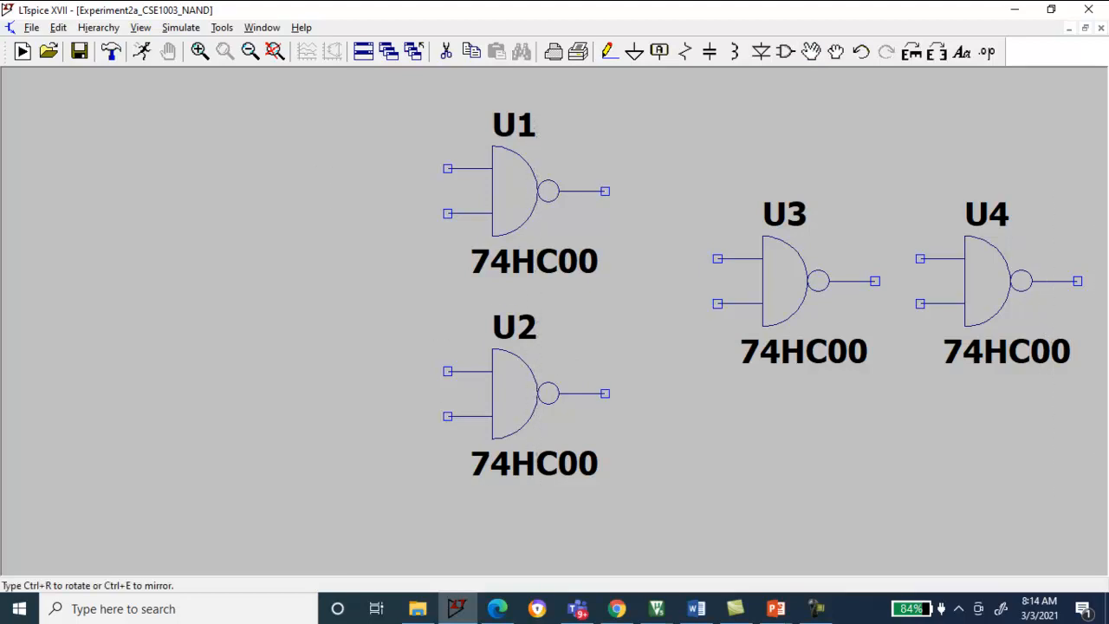
left_click(594, 327)
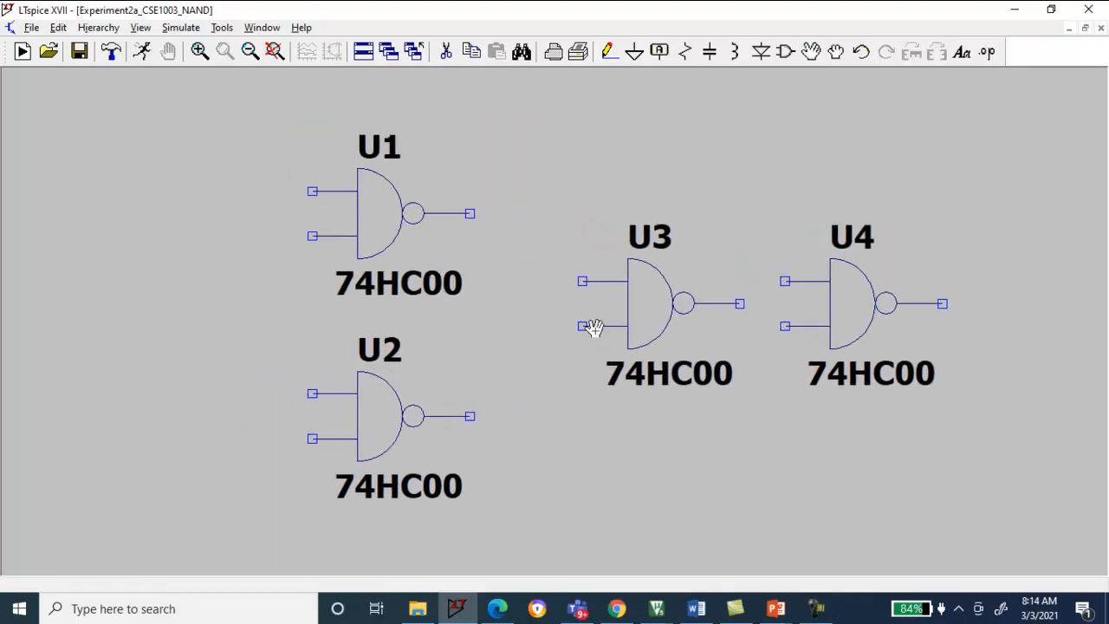
key("Escape")
Following the PowerPoint NOR diagram, wire the two inputs of U1 together and the two inputs of U2 together
key("alt+Tab")
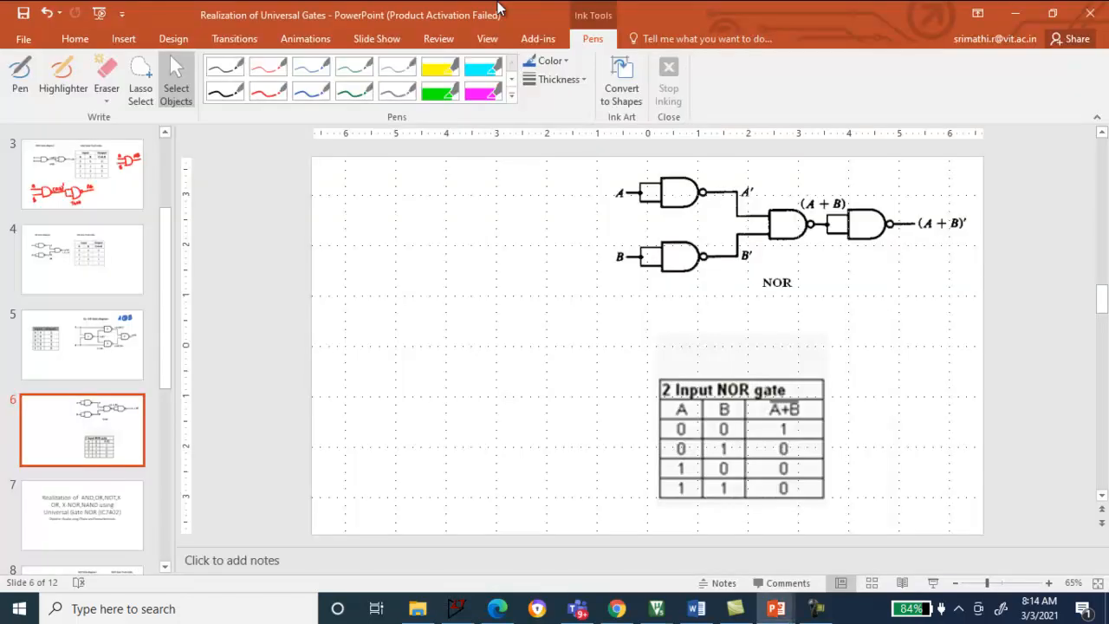
key("alt")
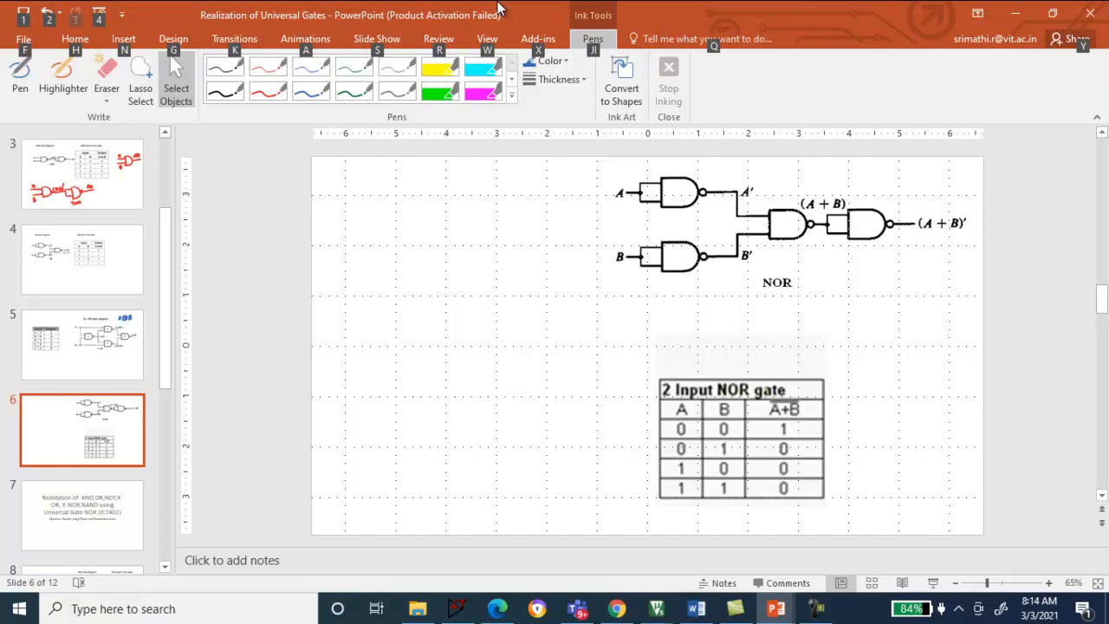
key("alt")
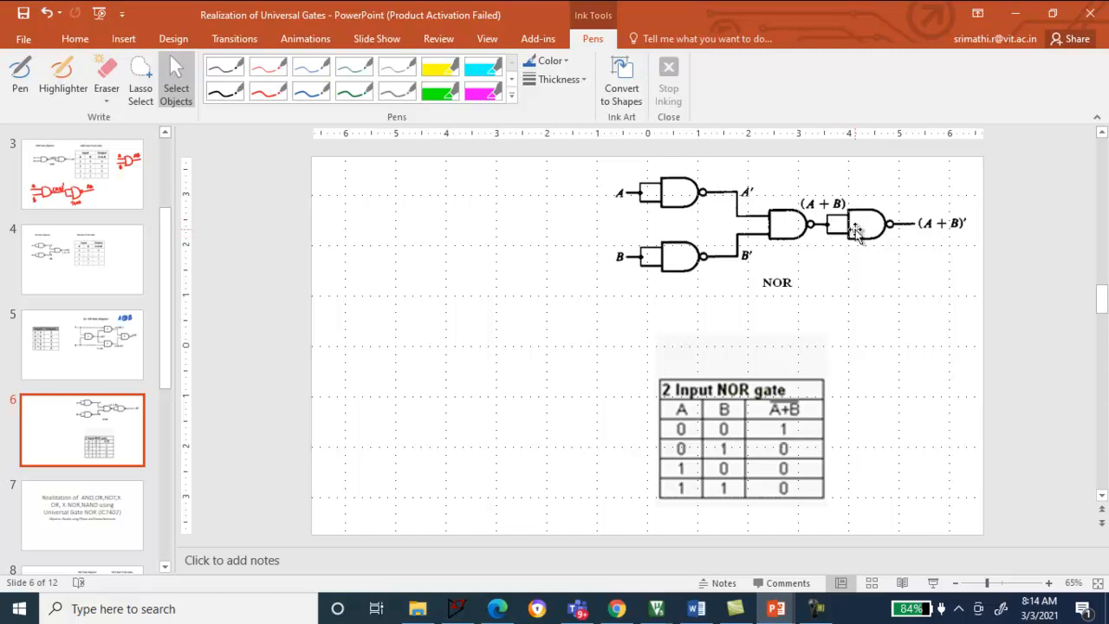
key("alt+Tab")
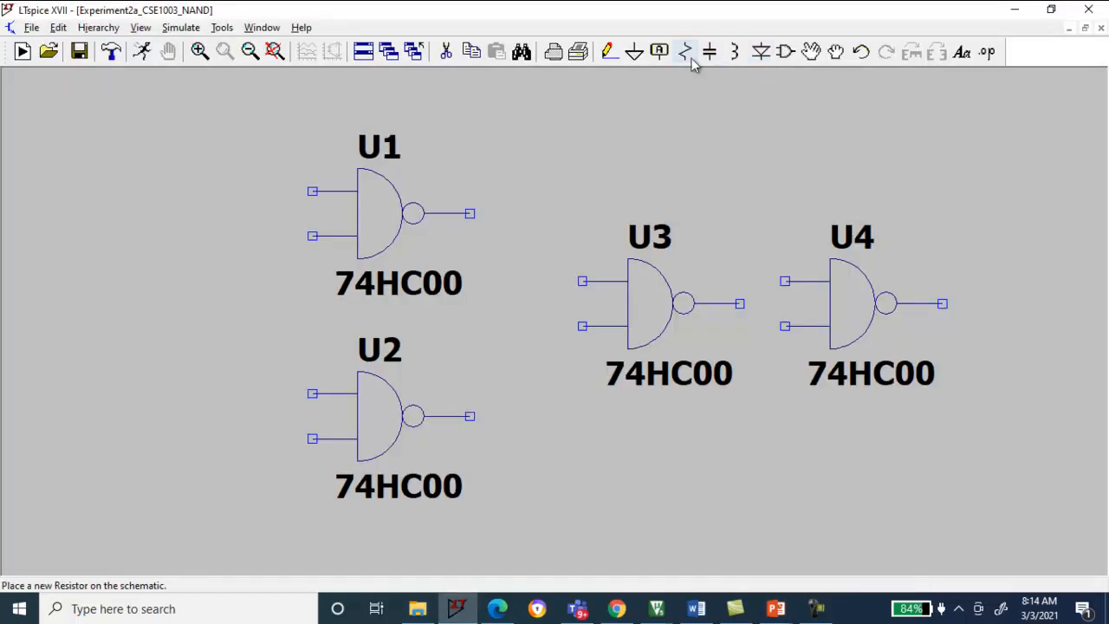
left_click(612, 53)
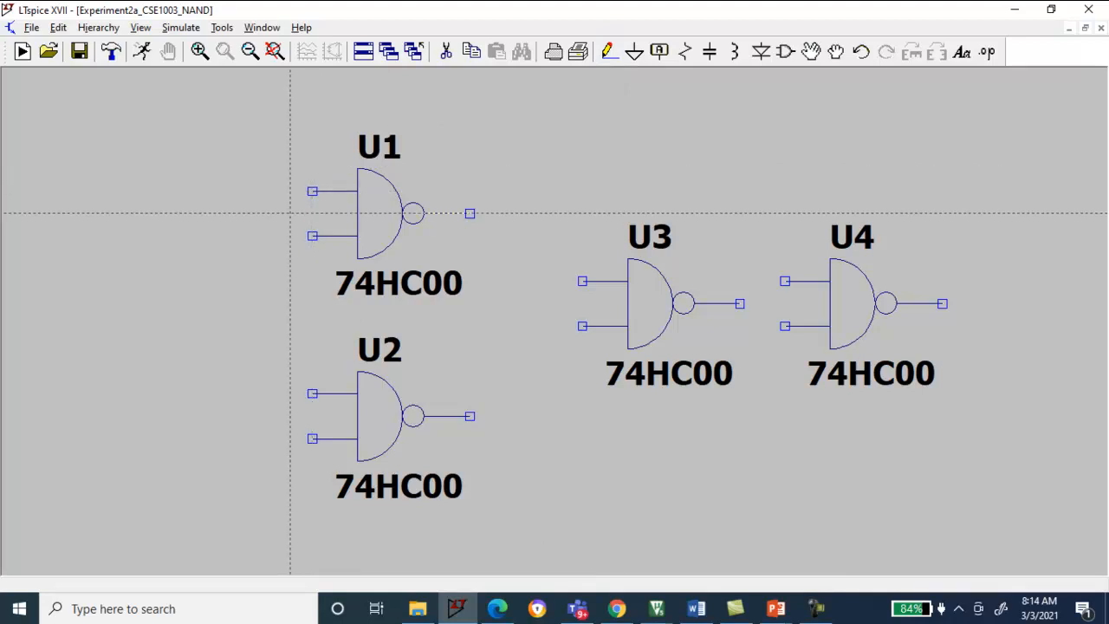
left_click(313, 190)
left_click(313, 235)
left_click(313, 393)
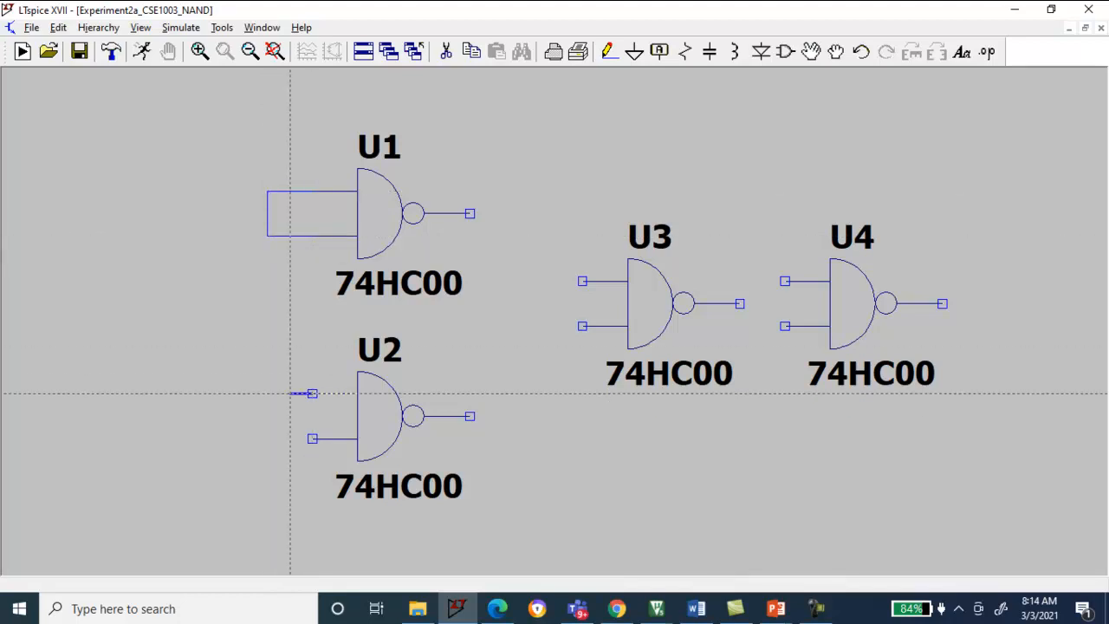
left_click(268, 439)
left_click(313, 439)
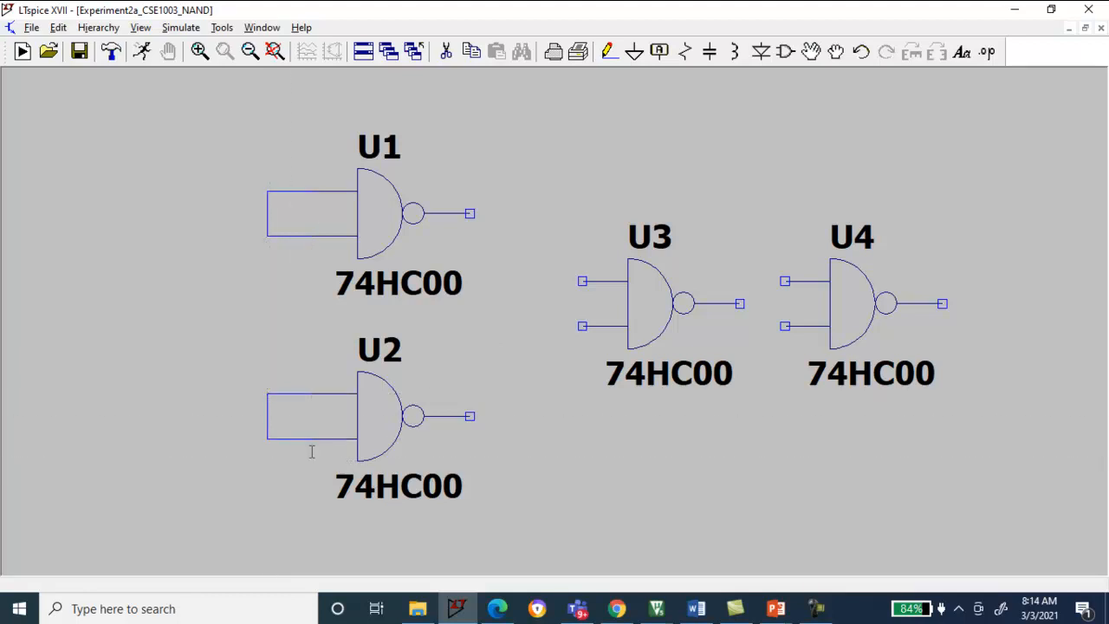
Wire both inputs of U4 together and connect the output of U3 to that joined input
left_click(785, 281)
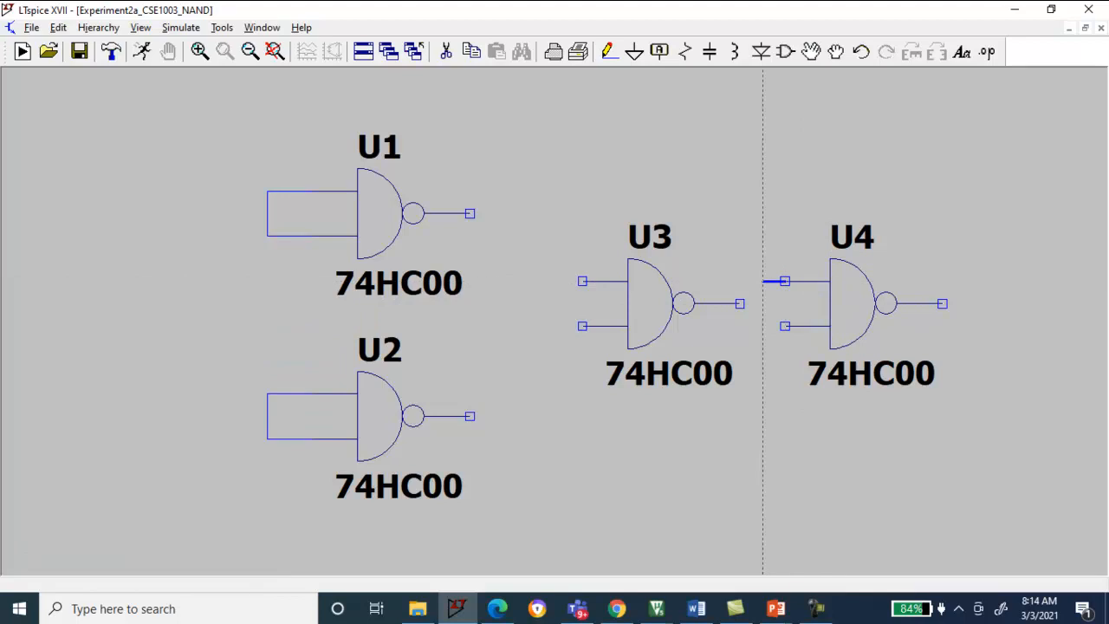
left_click(763, 326)
left_click(785, 326)
left_click(740, 303)
left_click(763, 303)
Wire the output of U1 to the upper input of U3 and the output of U2 to its lower input
key("alt+Tab")
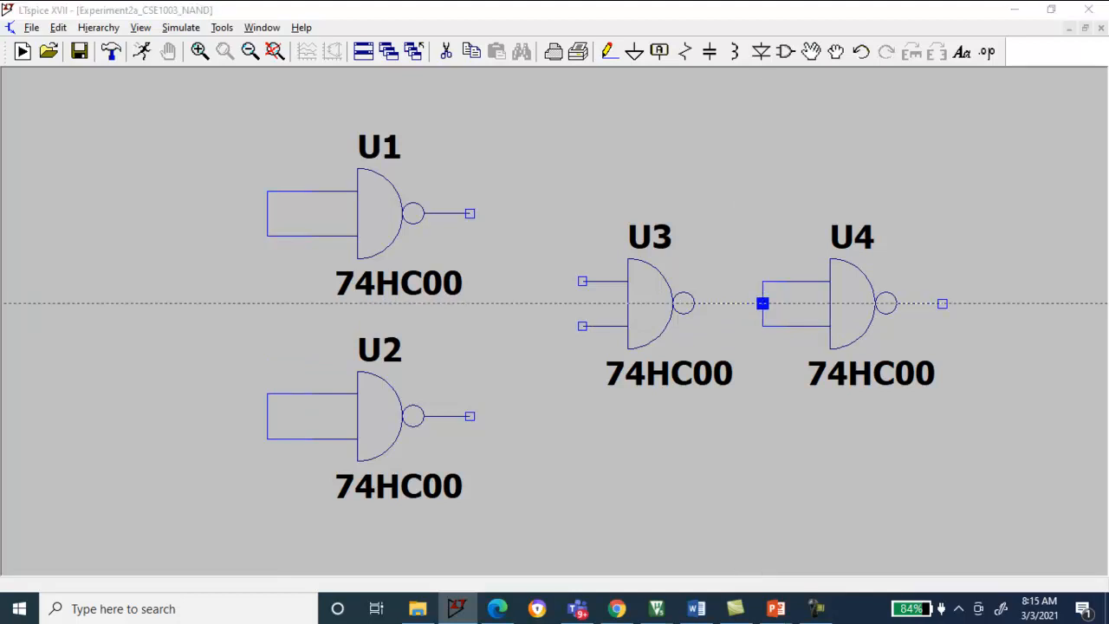
key("alt+Tab")
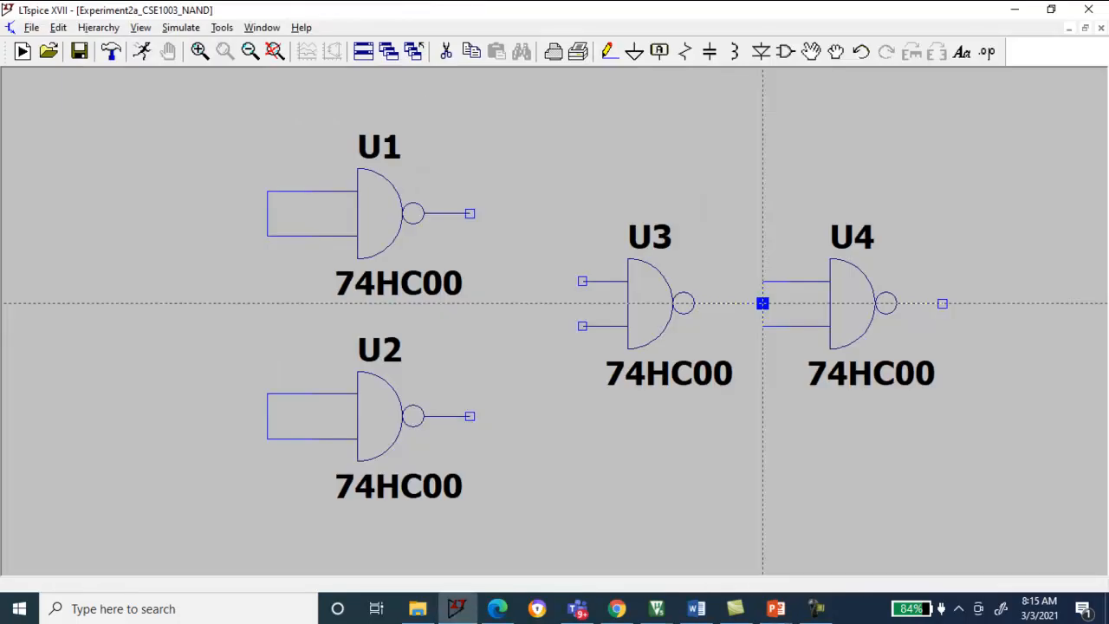
left_click(469, 213)
left_click(470, 280)
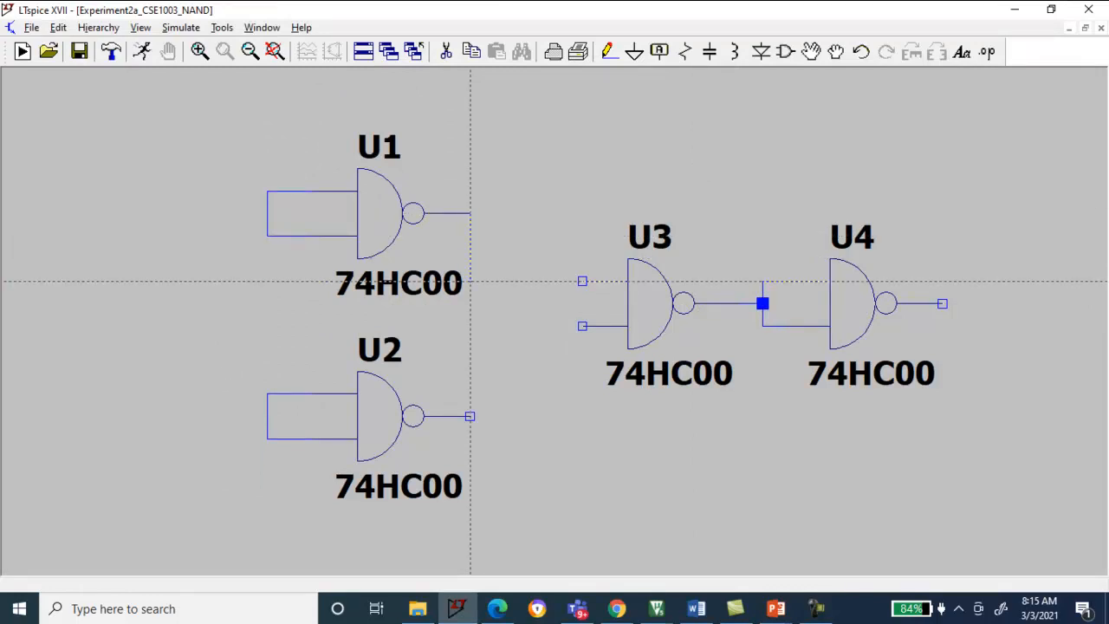
left_click(582, 281)
left_click(582, 326)
left_click(470, 325)
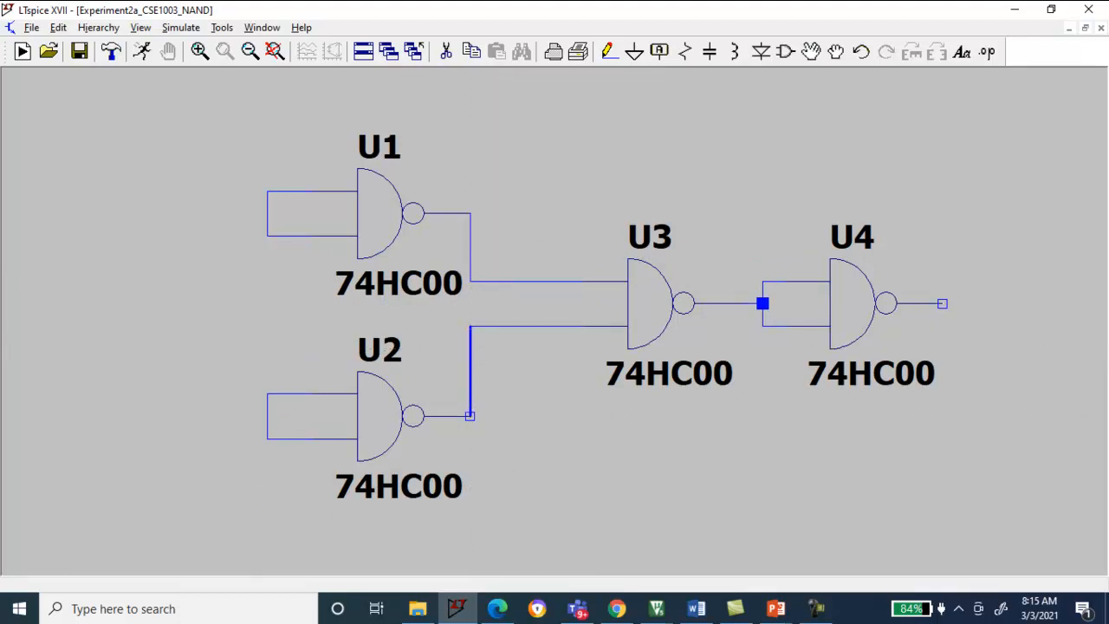
left_click(470, 416)
Place two voltage sources, V1 and V2, side by side to the left of gate U1 using the voltage symbol
left_click(785, 54)
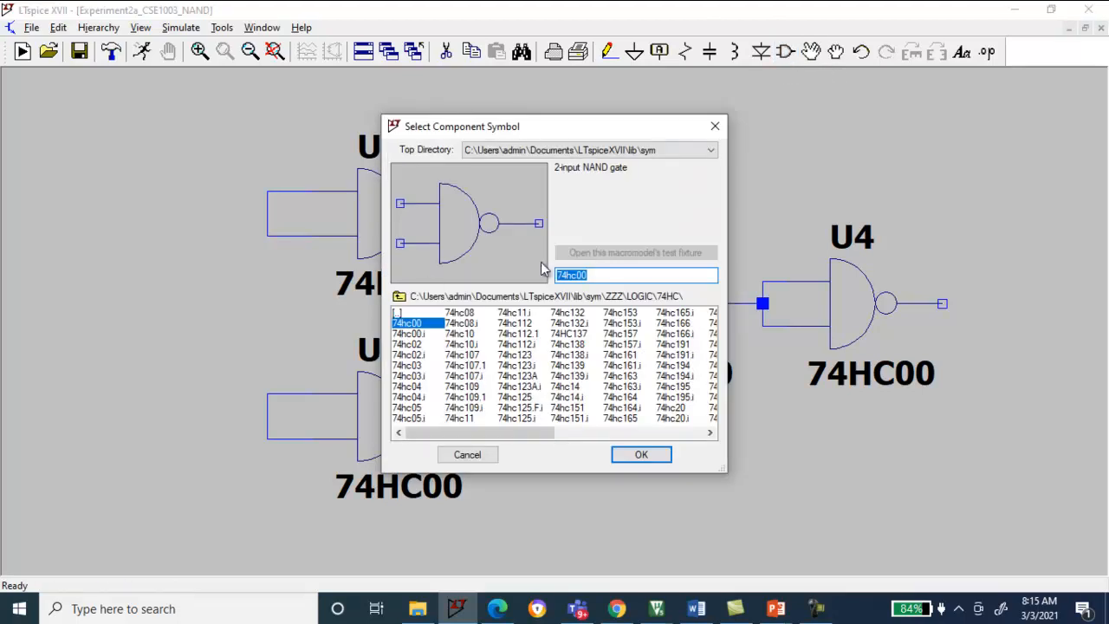
left_click(398, 297)
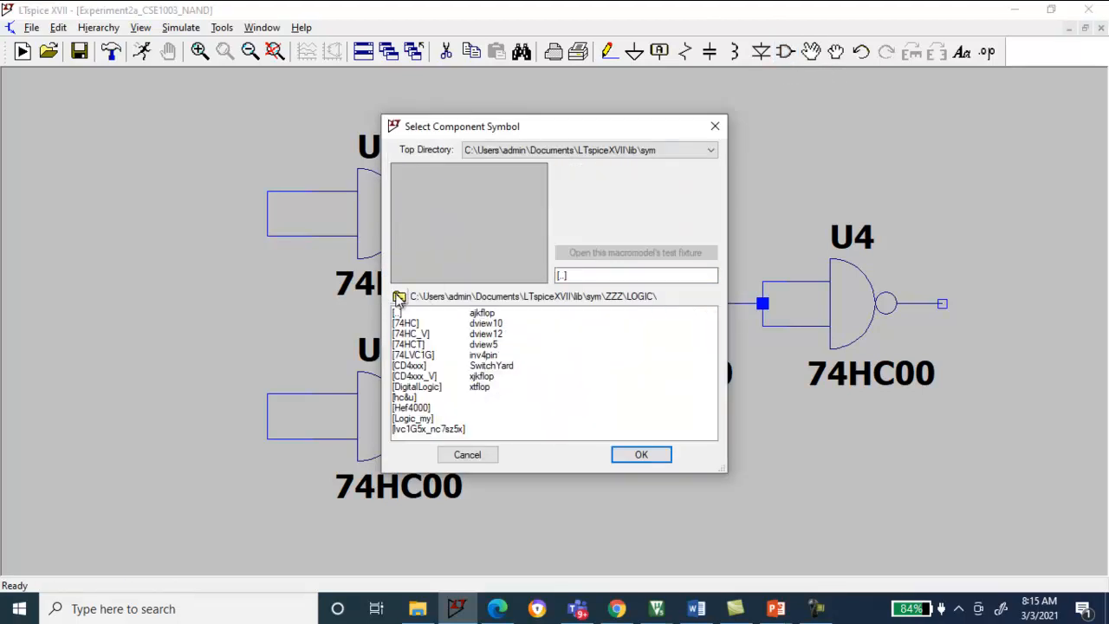
left_click(398, 298)
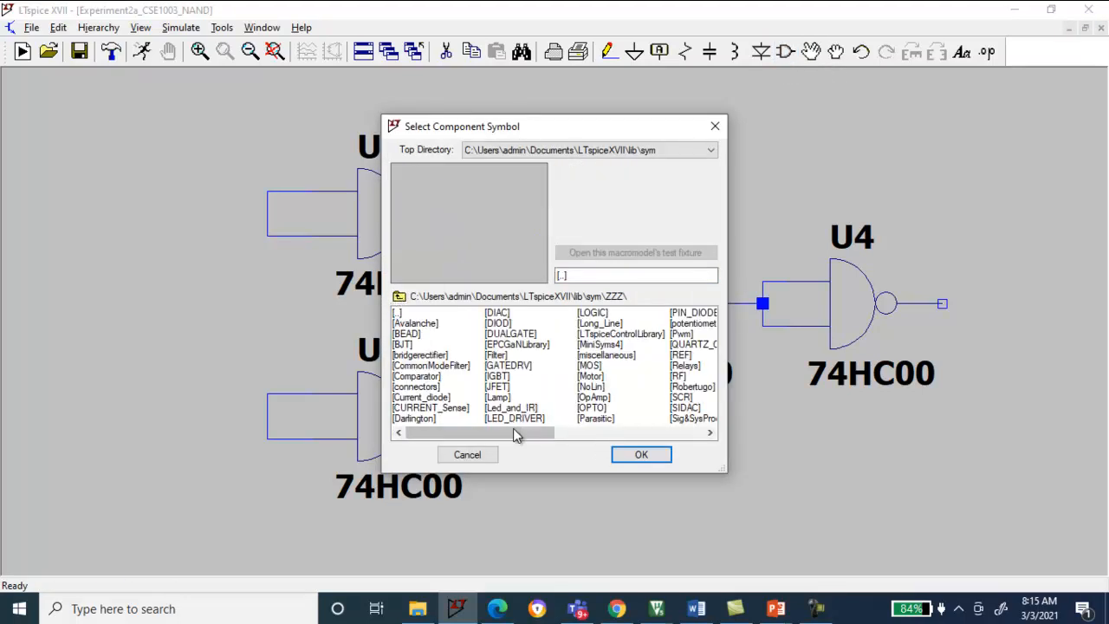
left_click_drag(516, 433, 472, 440)
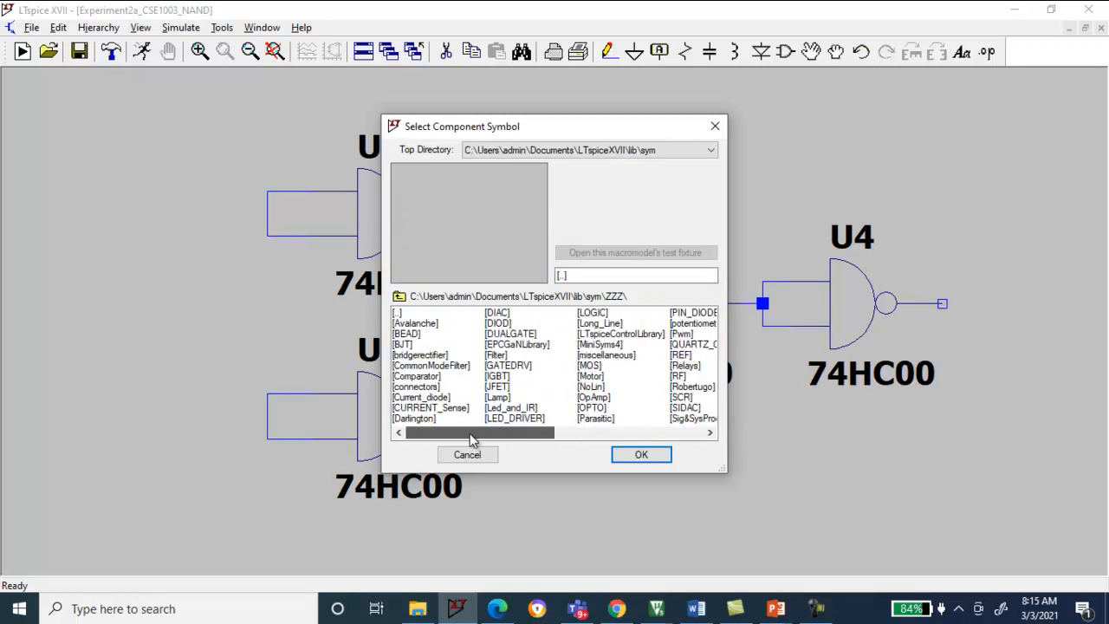
left_click(399, 297)
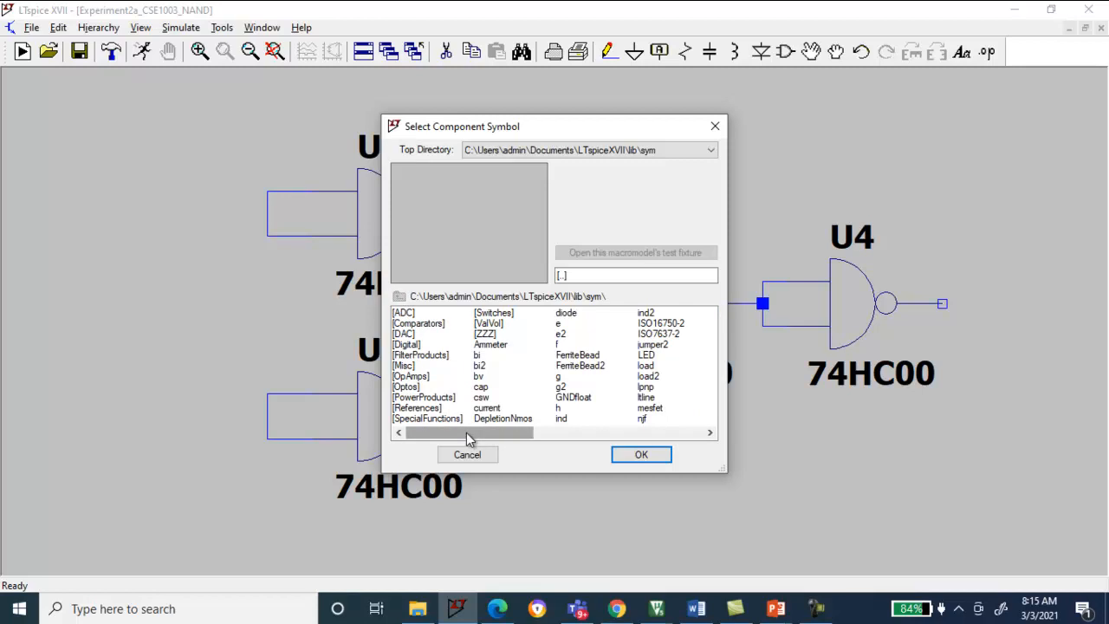
left_click_drag(468, 439, 641, 442)
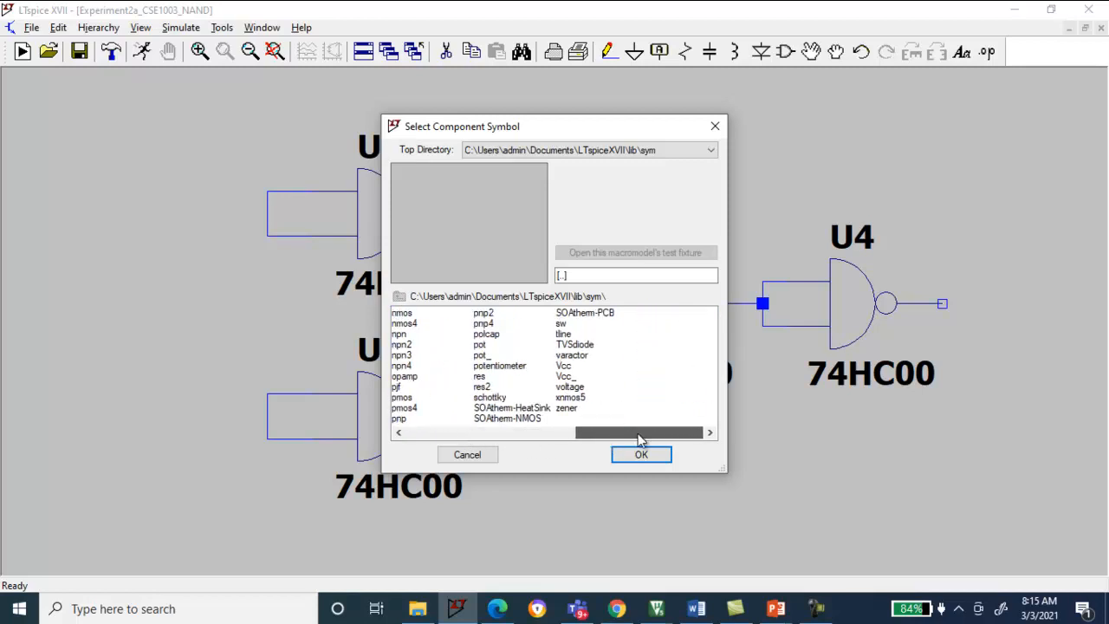
left_click(565, 388)
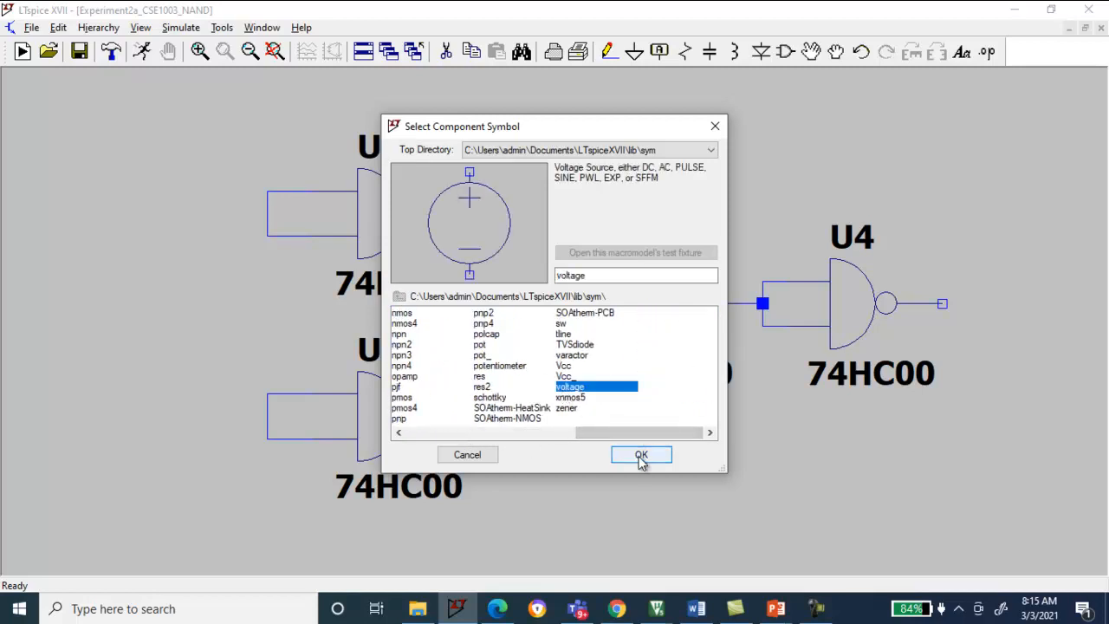
left_click(640, 455)
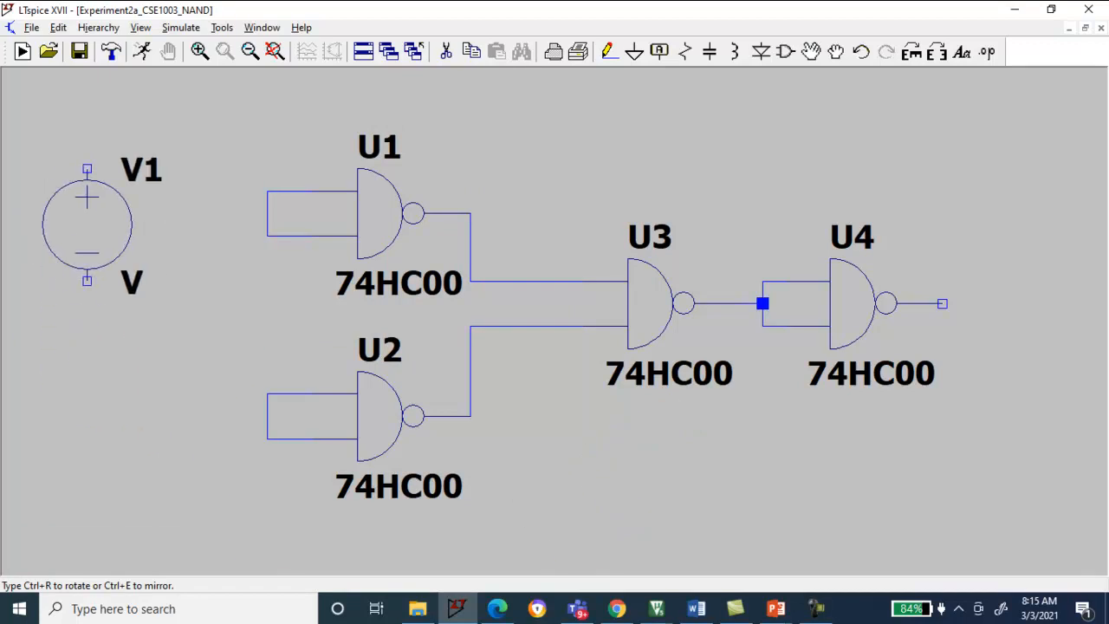
left_click(64, 173)
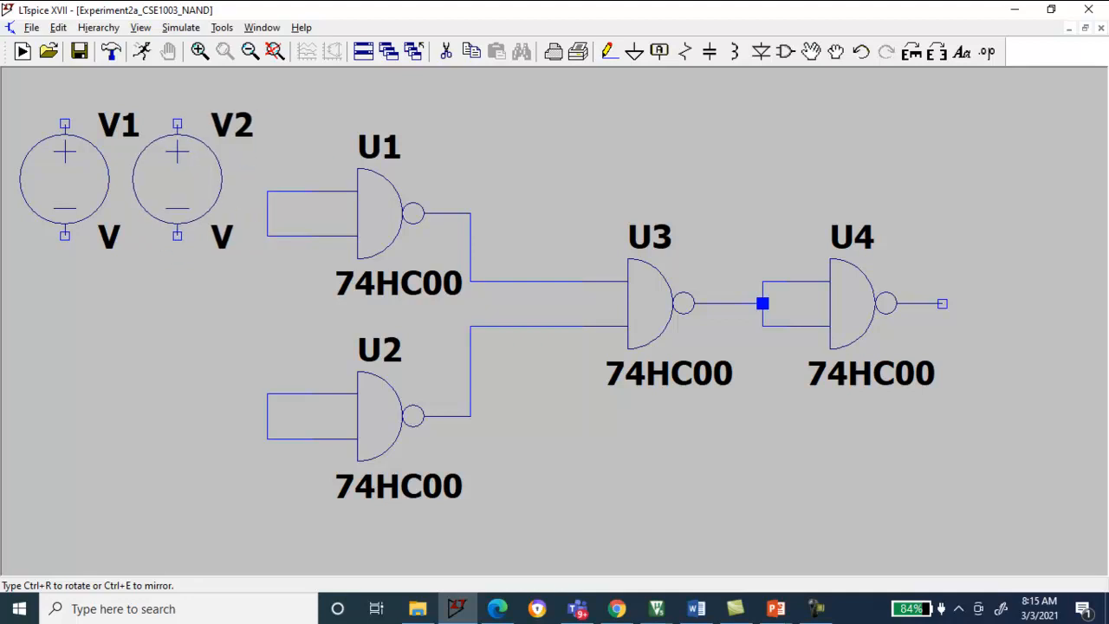
left_click(177, 178)
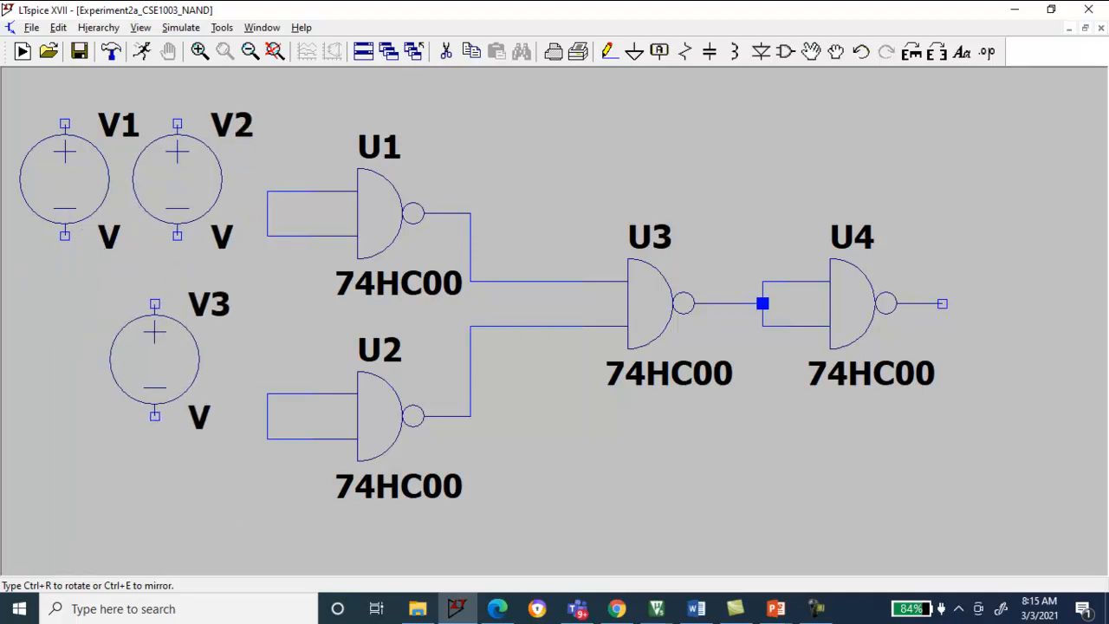
key("Escape")
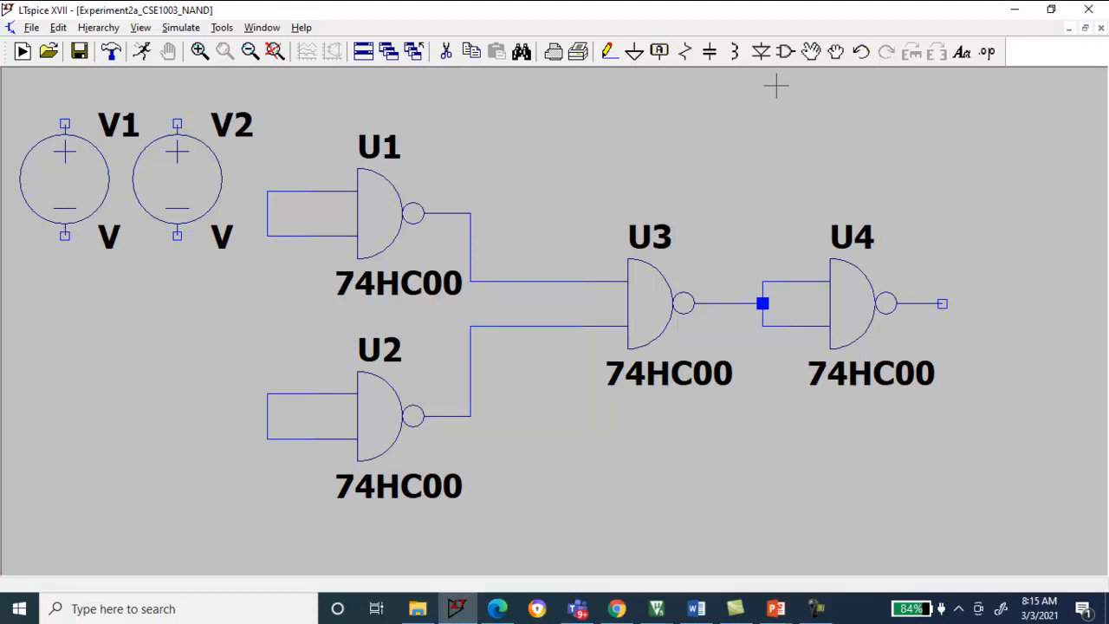
Wire the negative terminals of V1 and V2 together and place a ground on the wire joining them
left_click(609, 51)
left_click(65, 234)
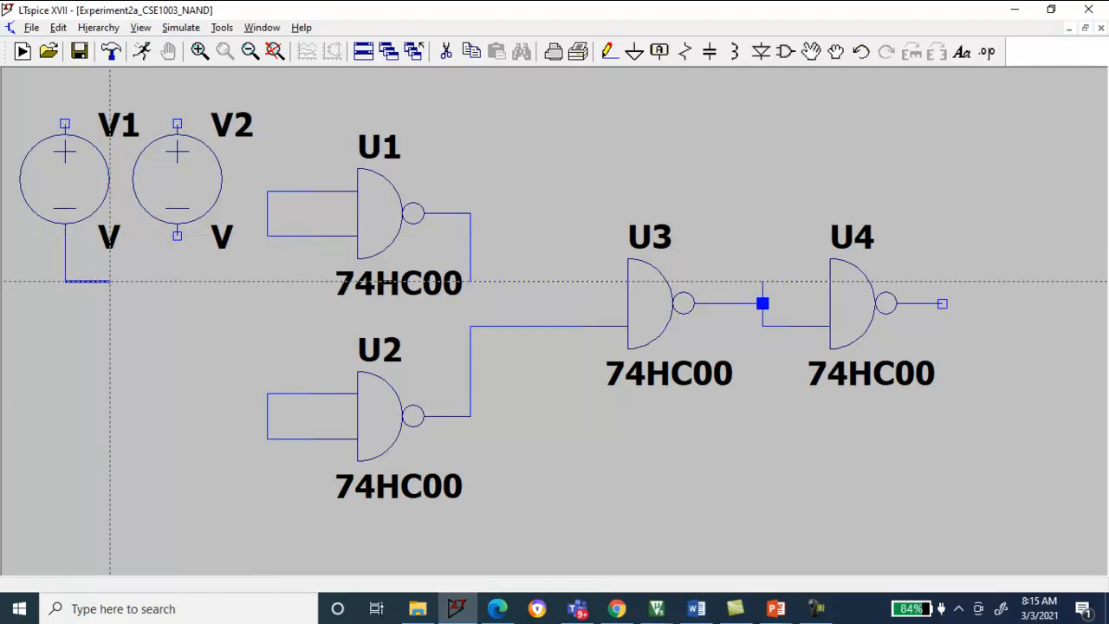
left_click(177, 280)
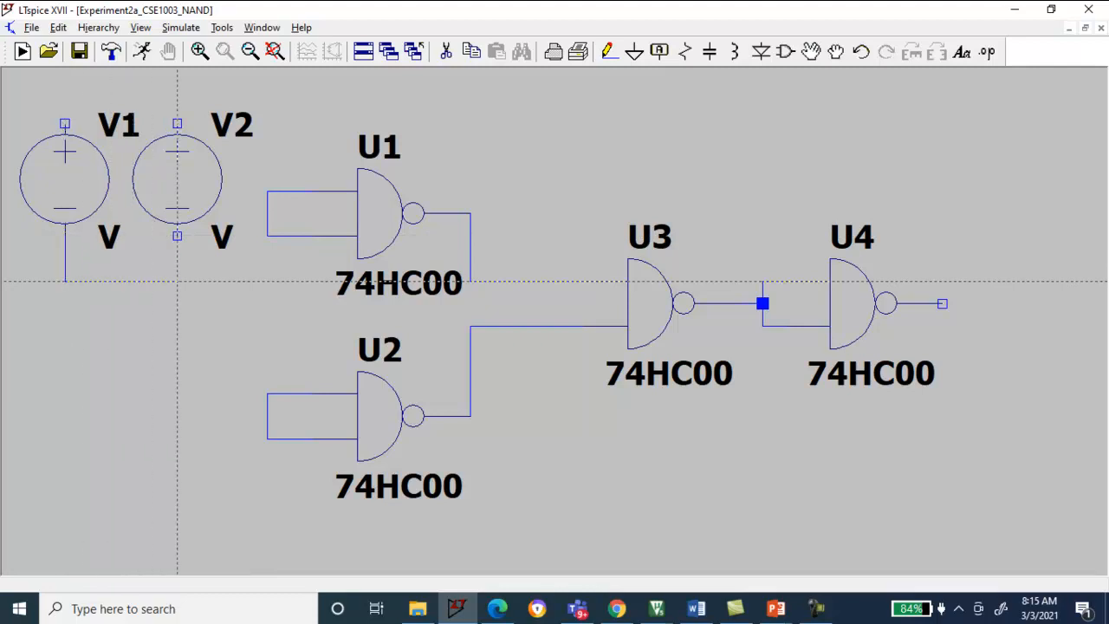
left_click(178, 235)
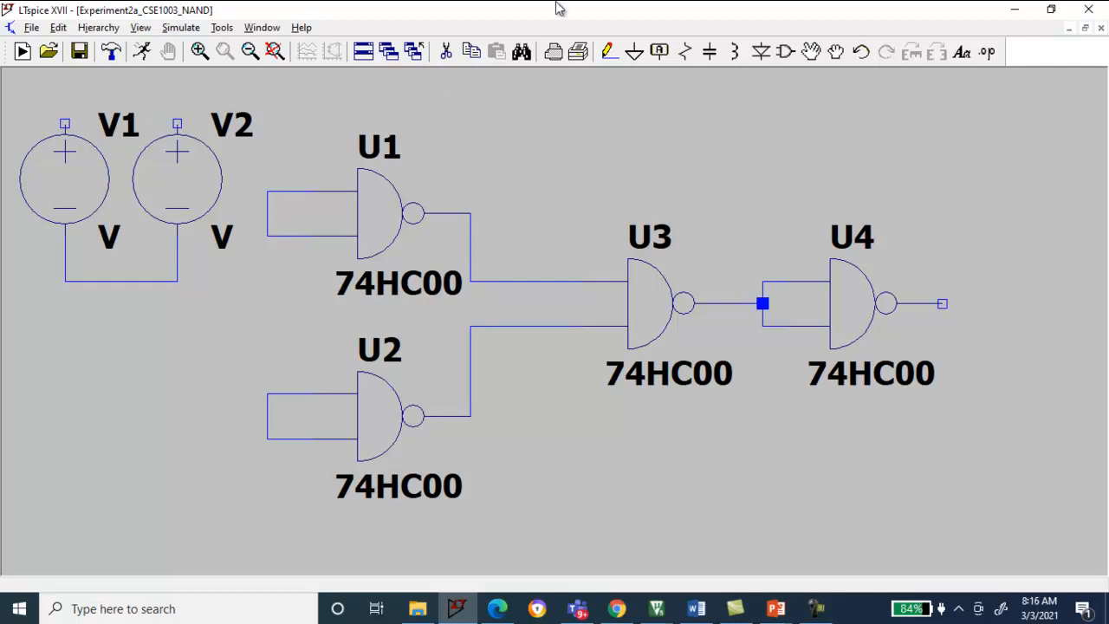
left_click(631, 52)
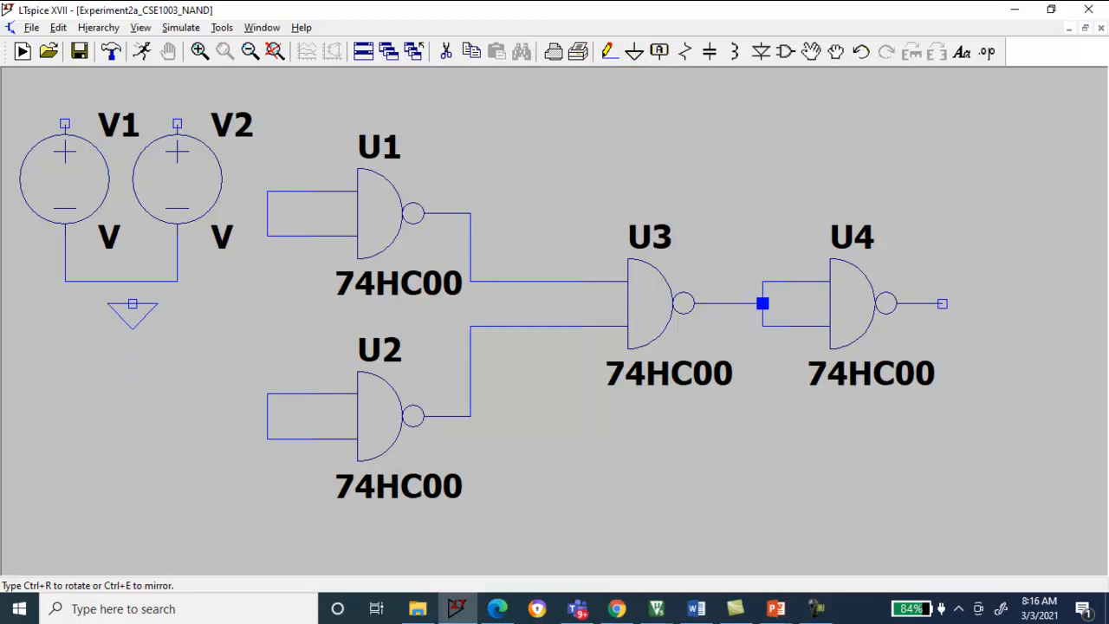
left_click(109, 280)
key("Escape")
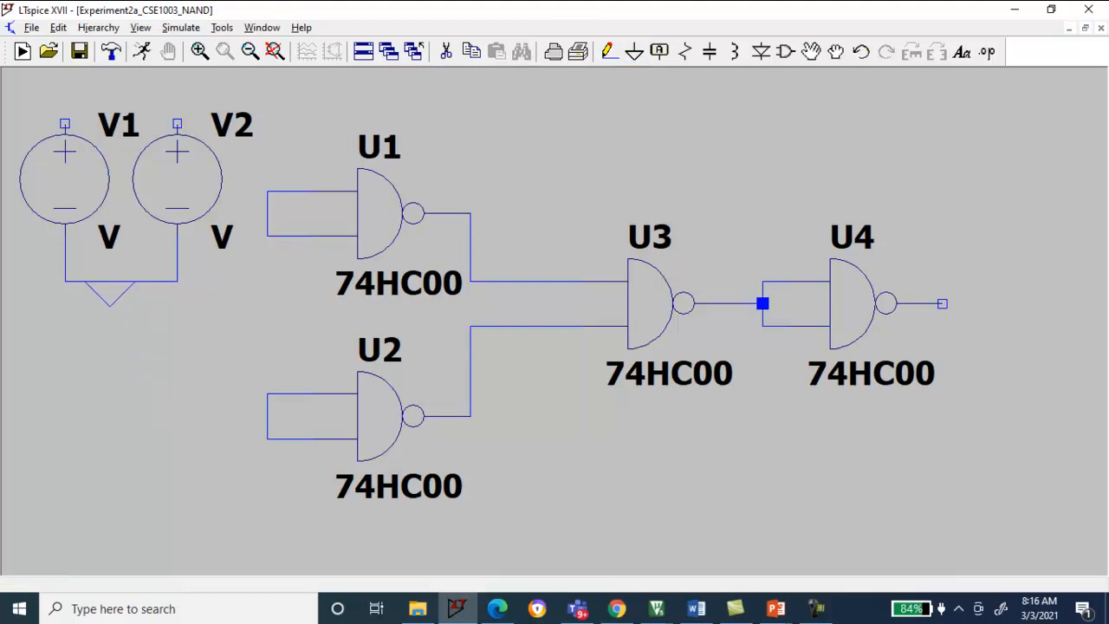
Create a net label Ain with port type Input and place it, rotated upright, on the positive terminals of V1 and V2
left_click(659, 52)
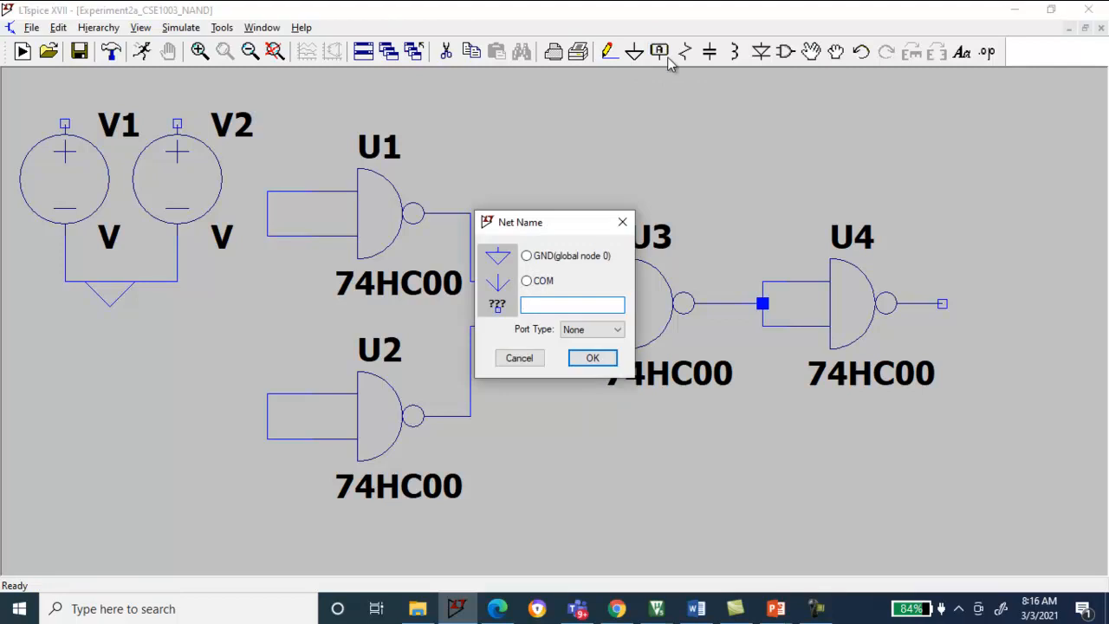
type("Ain")
left_click(577, 330)
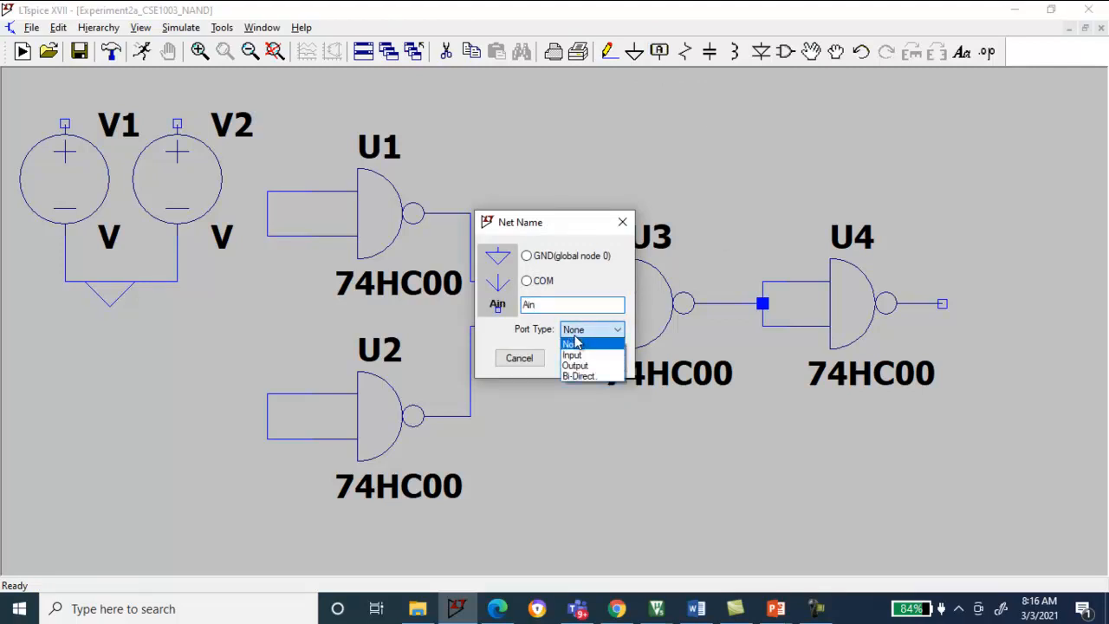
left_click(575, 349)
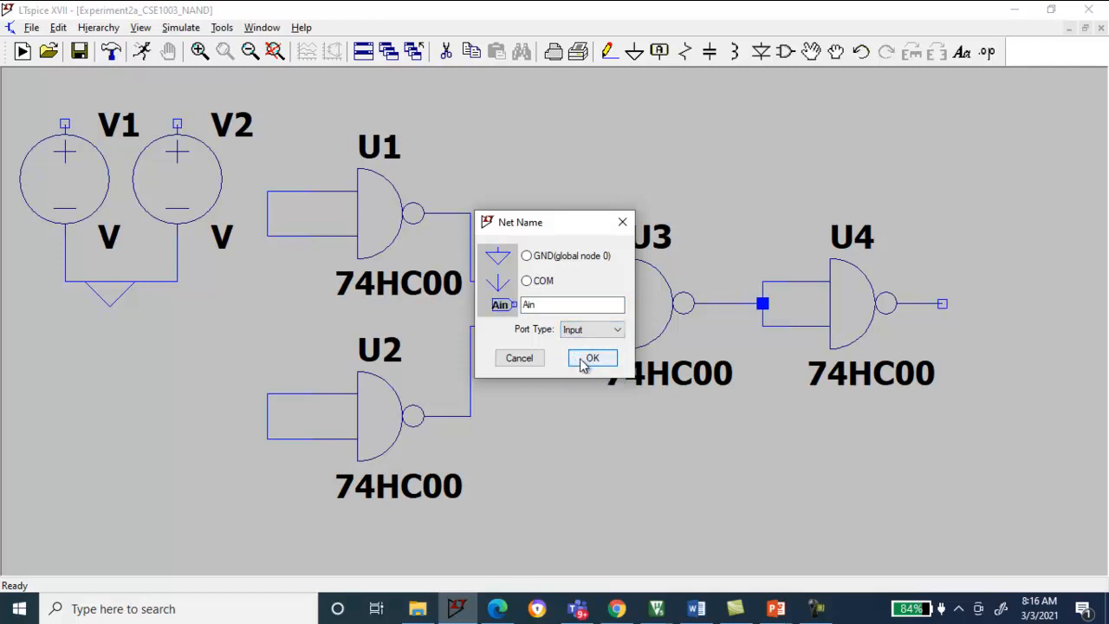
left_click(592, 357)
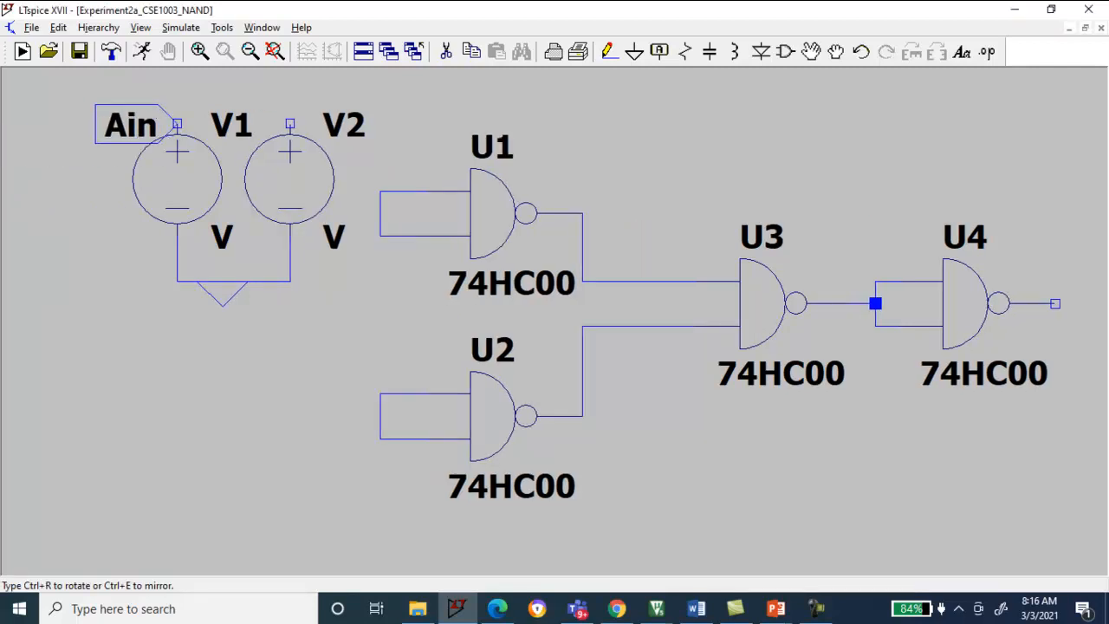
key("ctrl+r")
left_click(177, 124)
key("ctrl+r")
left_click(289, 123)
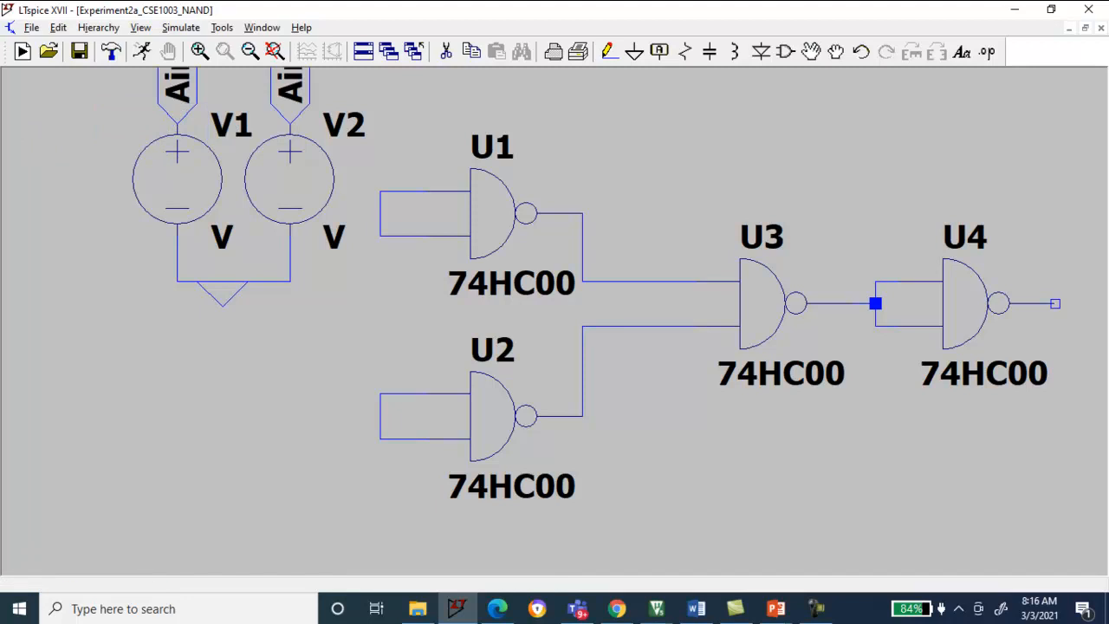
Place further Ain input labels on the joined inputs of U1 and of U2
left_click(379, 214)
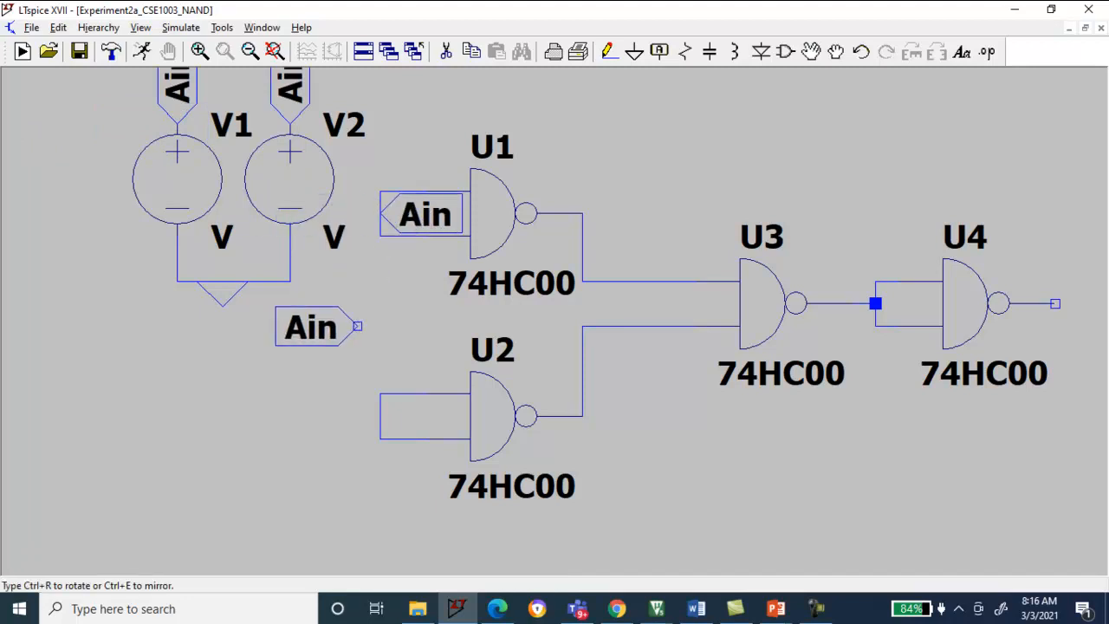
left_click(379, 416)
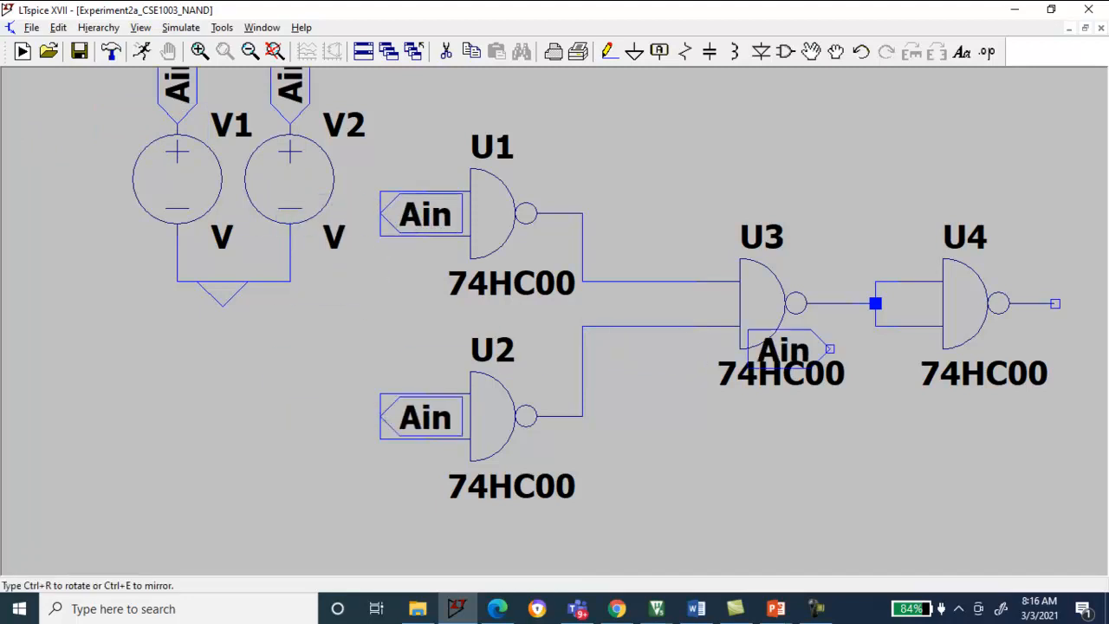
key("Escape")
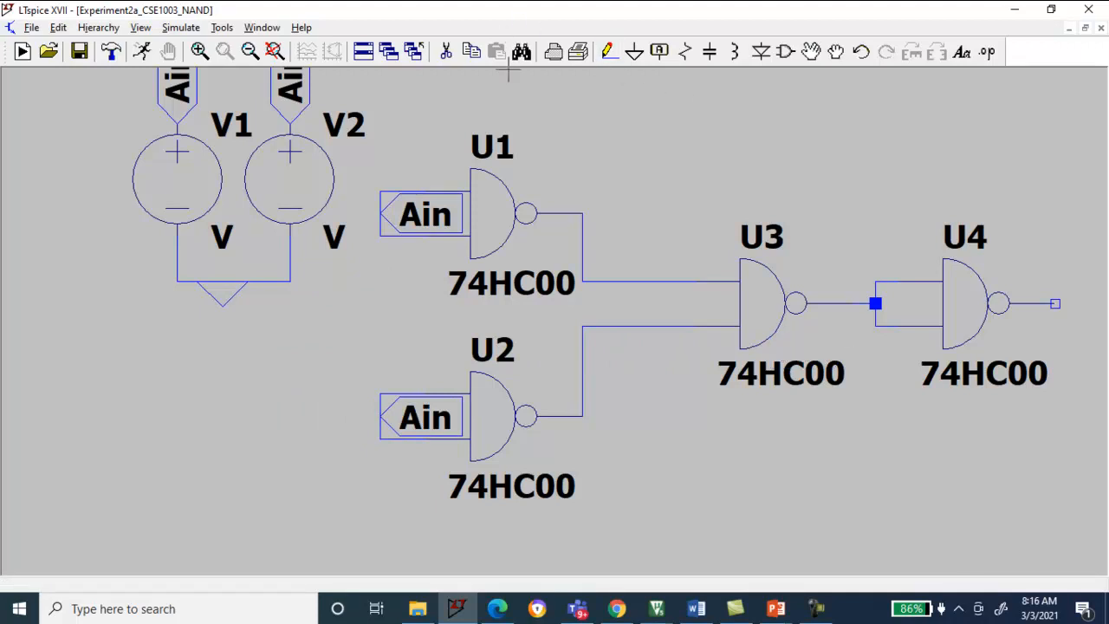
Create a net label Output with port type Output and place it on the output of U4
left_click(664, 60)
type("Outpout")
key("BackSpace")
key("BackSpace")
key("BackSpace")
type("ut")
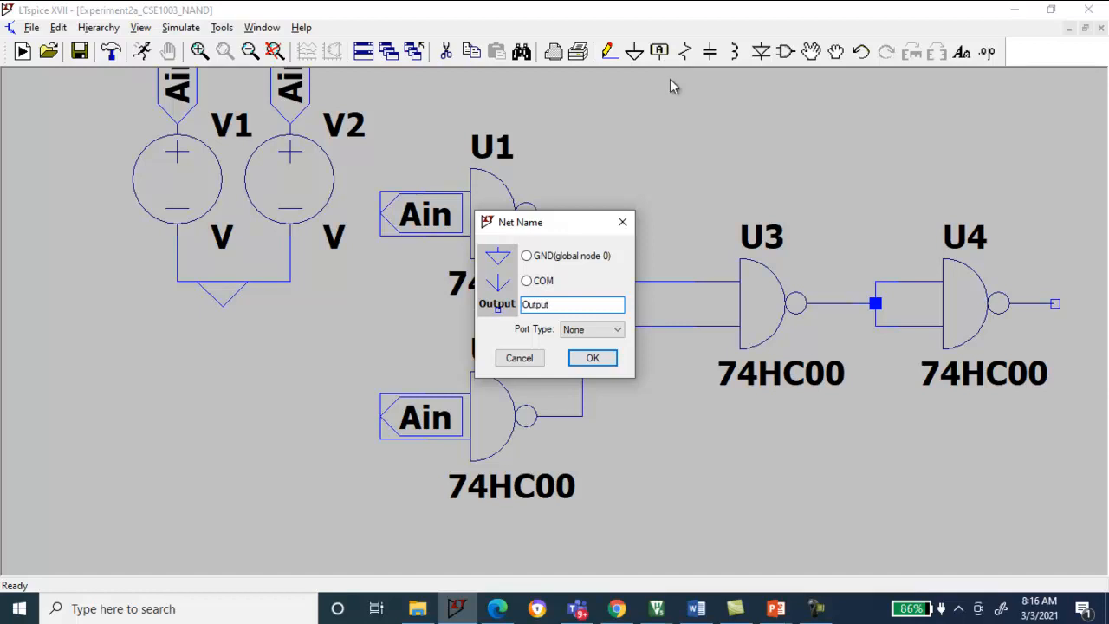
left_click(592, 329)
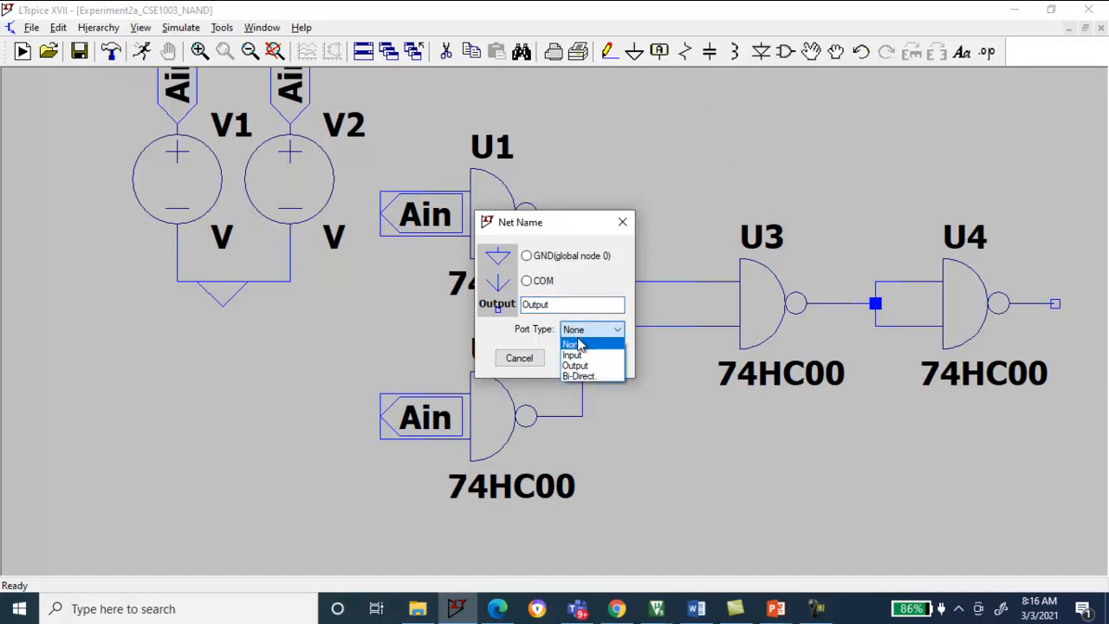
left_click(579, 361)
left_click(583, 362)
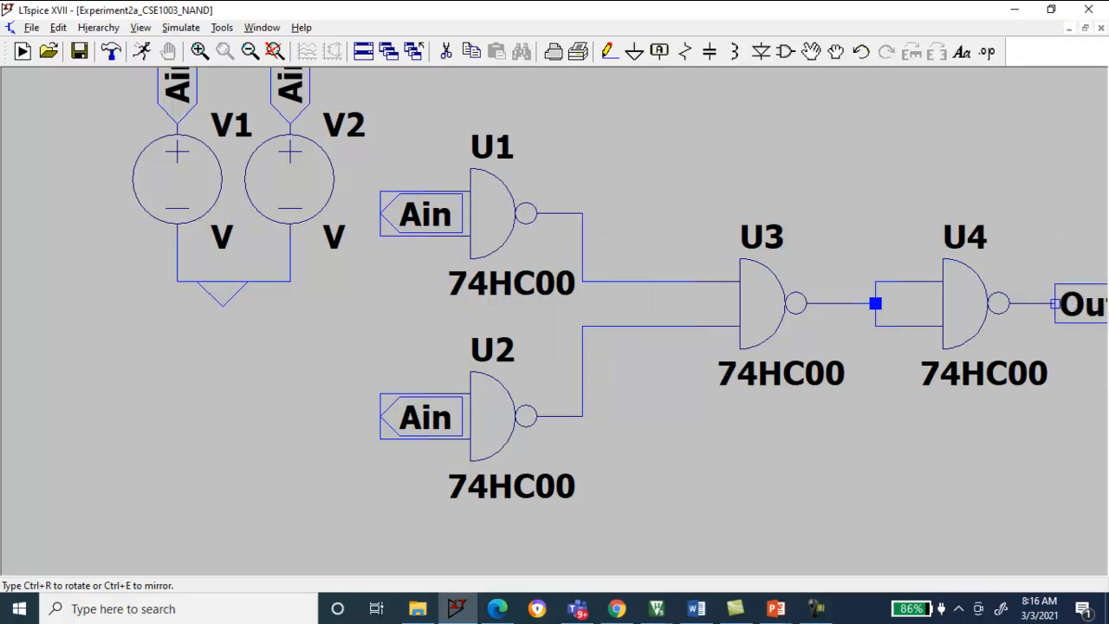
left_click(1055, 304)
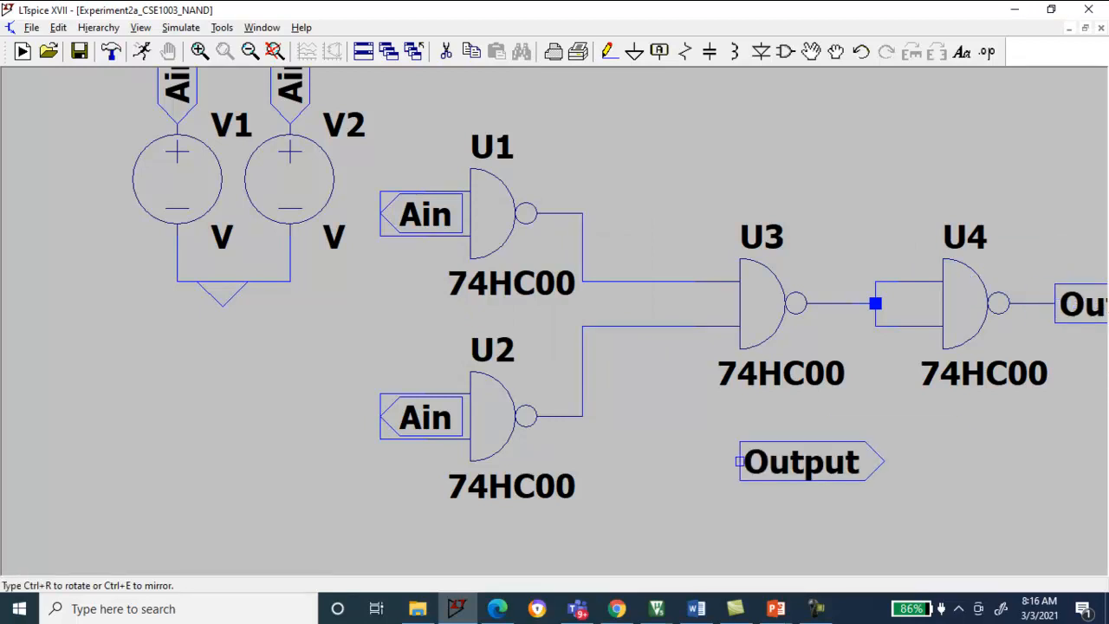
key("Escape")
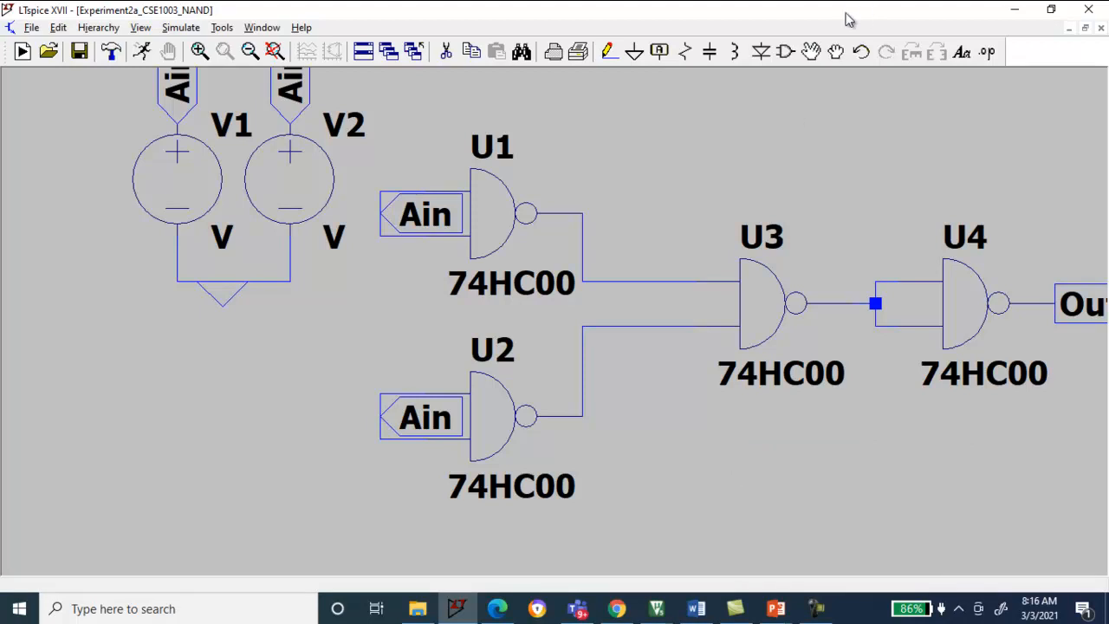
Move the entire circuit left and slightly down so that all sources, gates and labels fit in view
left_click(811, 51)
left_click_drag(81, 97, 1099, 549)
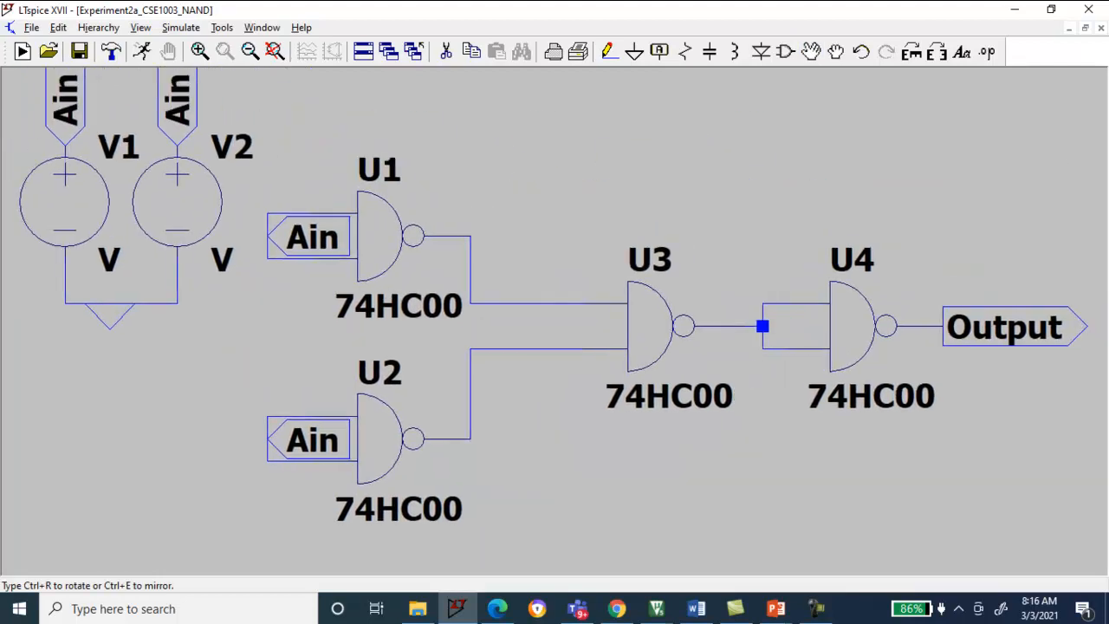
left_click(494, 370)
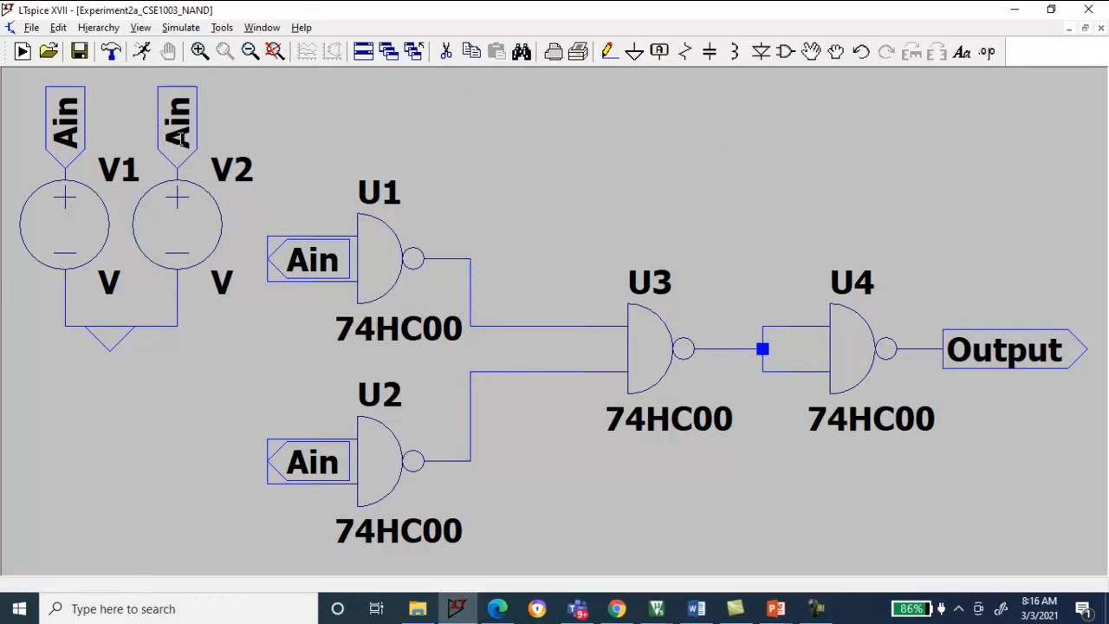
Rename the net labels on V2 and on the joined inputs of U2 as Bin
right_click(178, 135)
type("Bin")
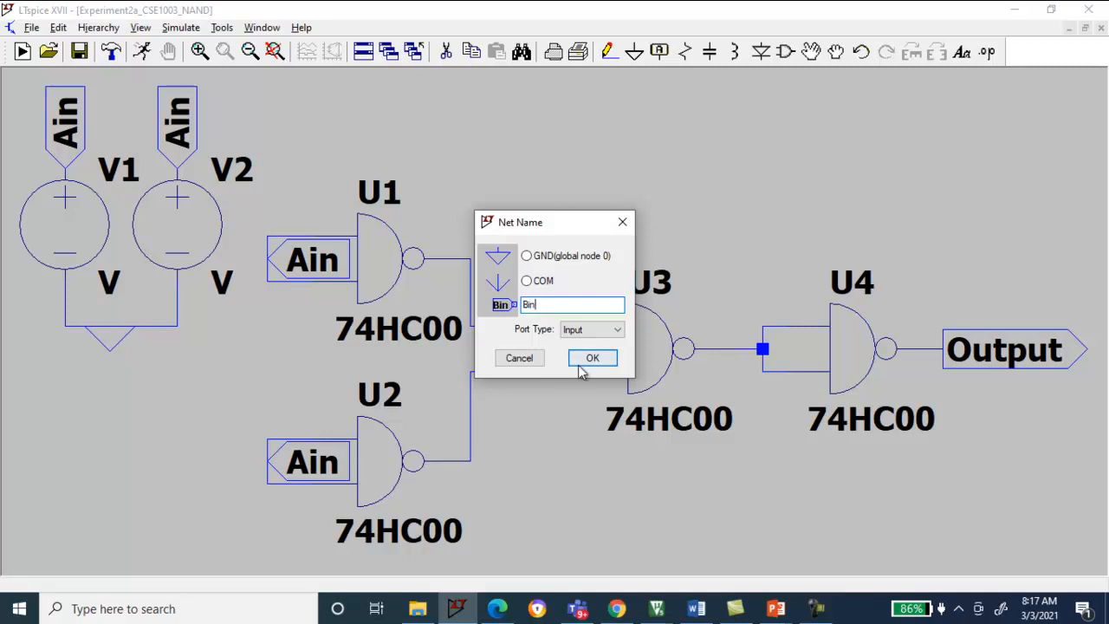
left_click(589, 360)
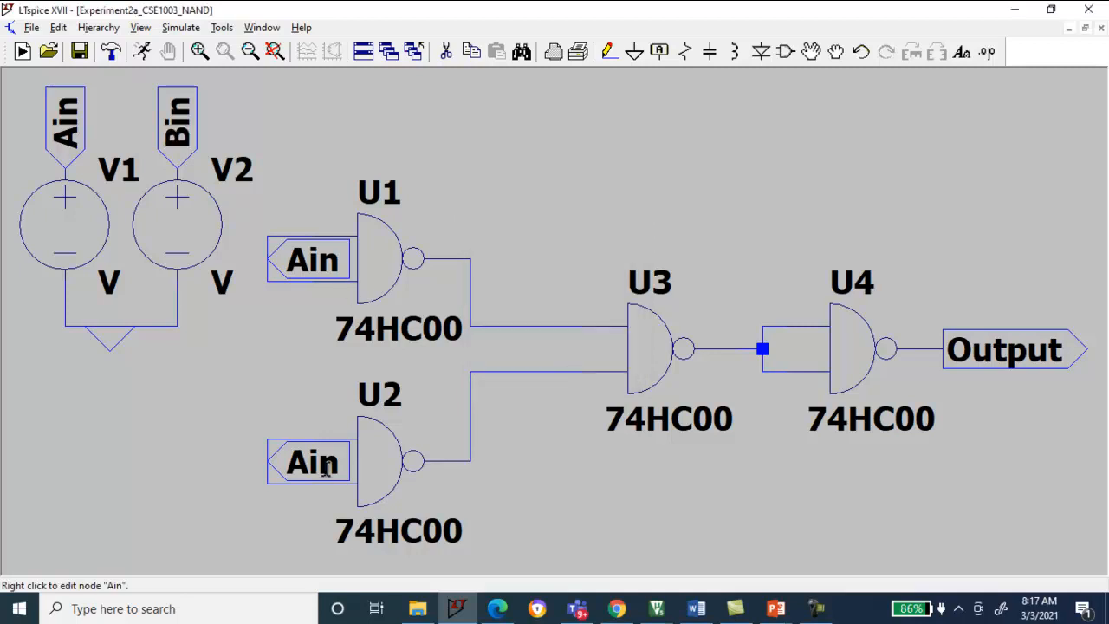
right_click(325, 467)
type("Bin")
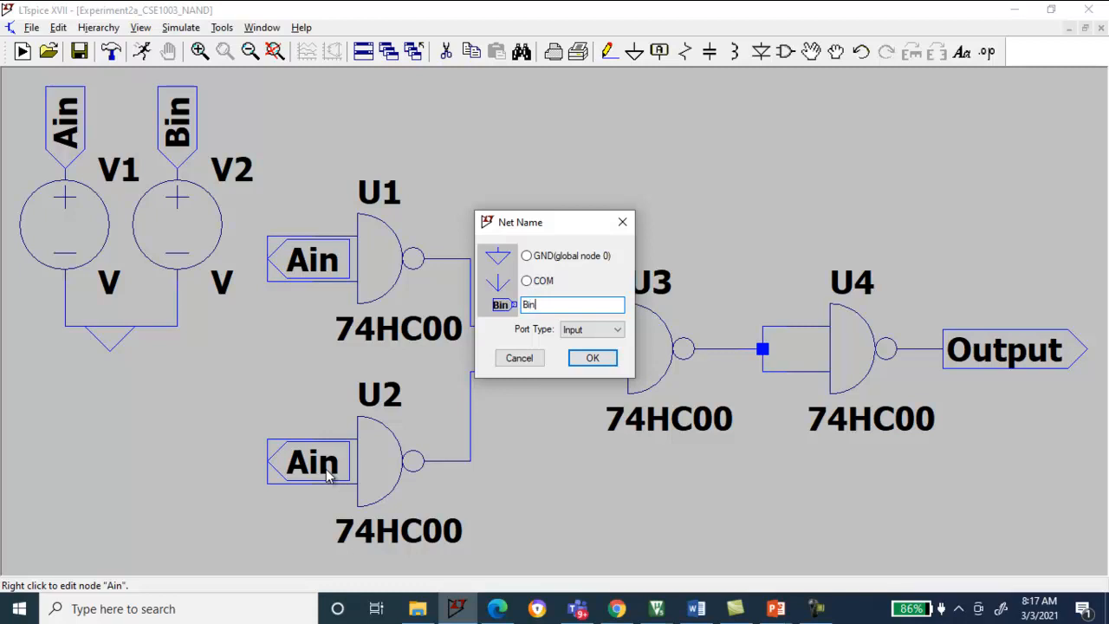
left_click(591, 358)
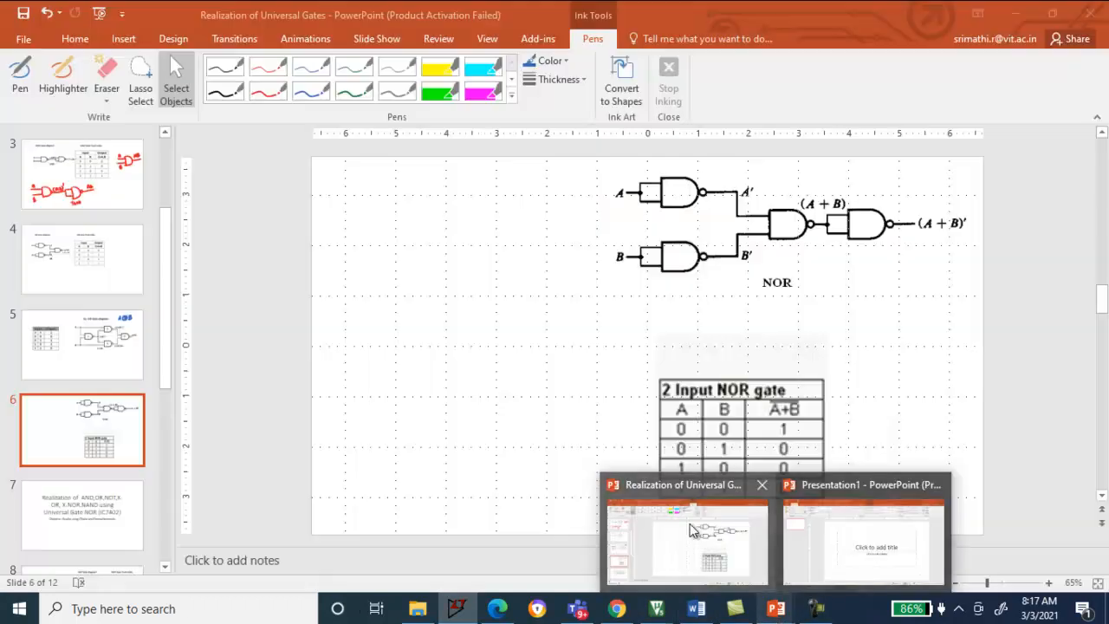
Switch to the NOR gate slide in the PowerPoint presentation on universal gates and choose the blue pen for inking
left_click(688, 530)
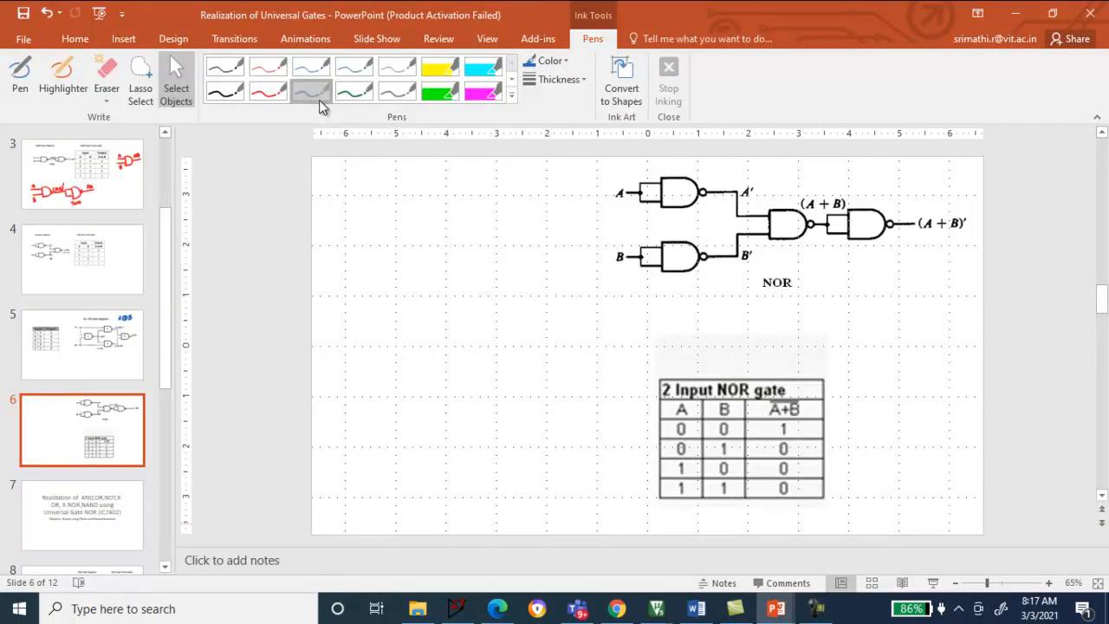
left_click(311, 91)
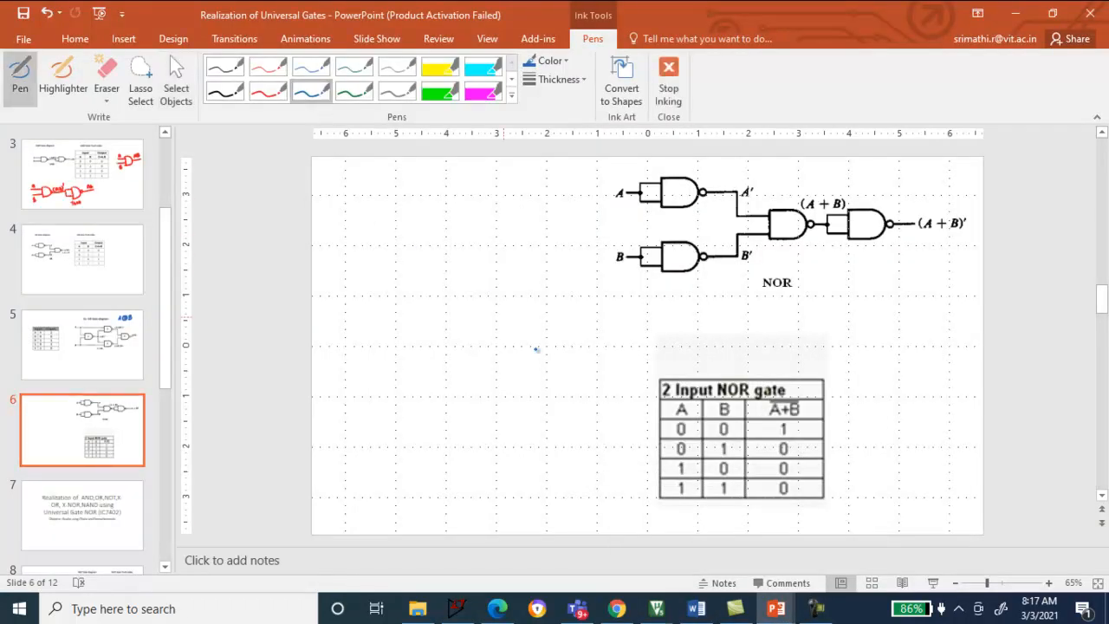
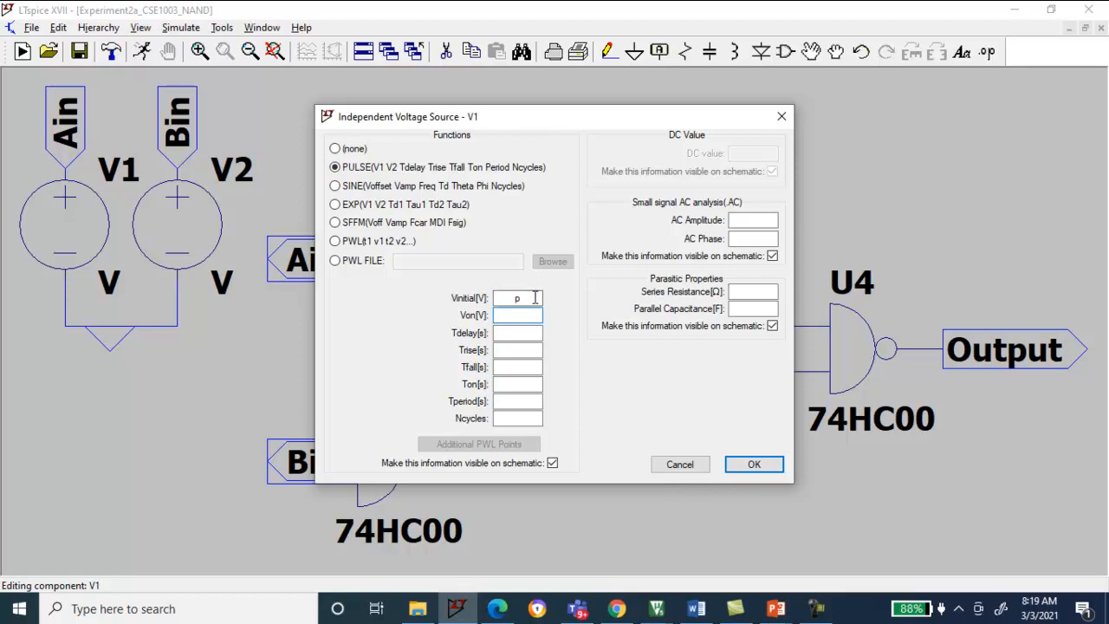
Set V1's pulse to 0 V initial, 5 V on, 2ms delay, 1ns rise time and 1ns fall time
type("0")
key("Tab")
left_click(531, 335)
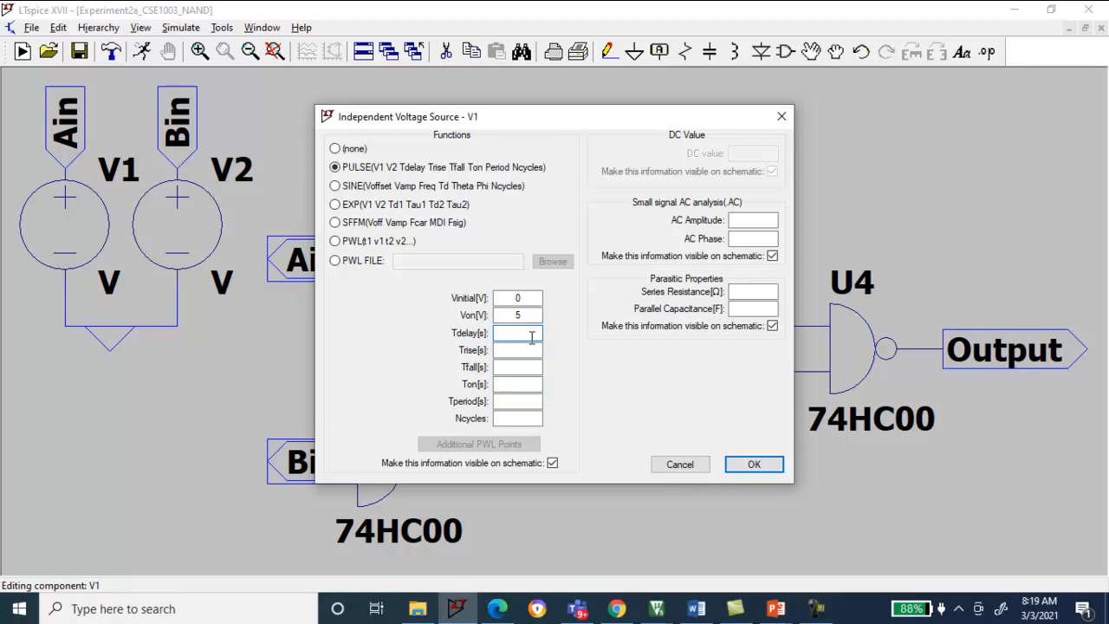
type("2ms")
key("Tab")
type("1ns")
key("Tab")
type("1ns")
key("Tab")
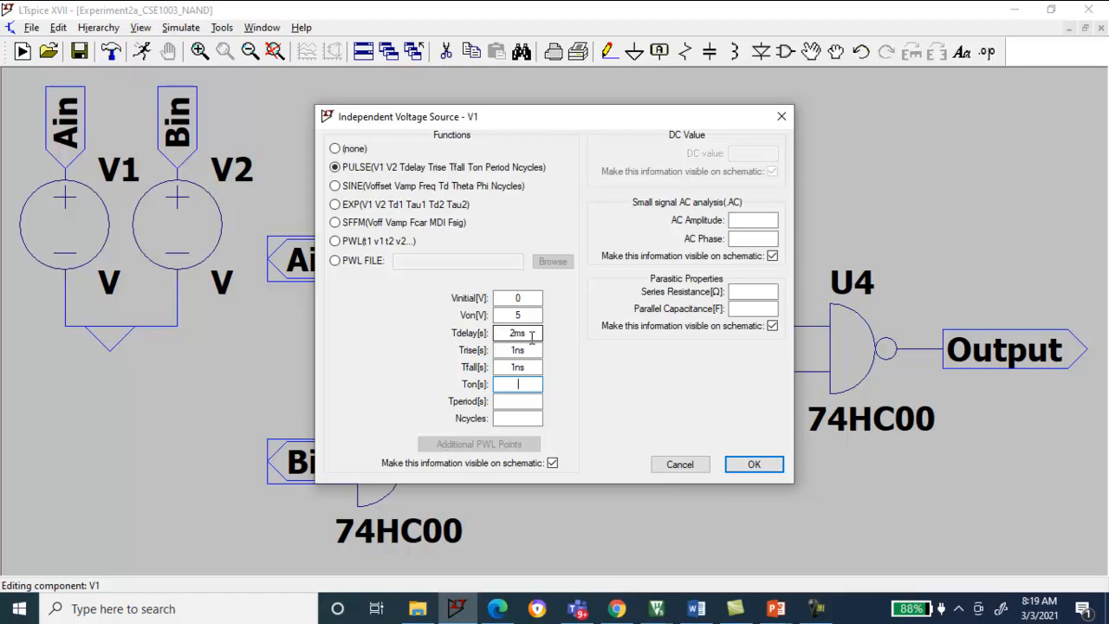
Set V1's pulse on time to 2ms and period to 4ms, and apply the source settings
type("2ms")
key("Tab")
type("4ms")
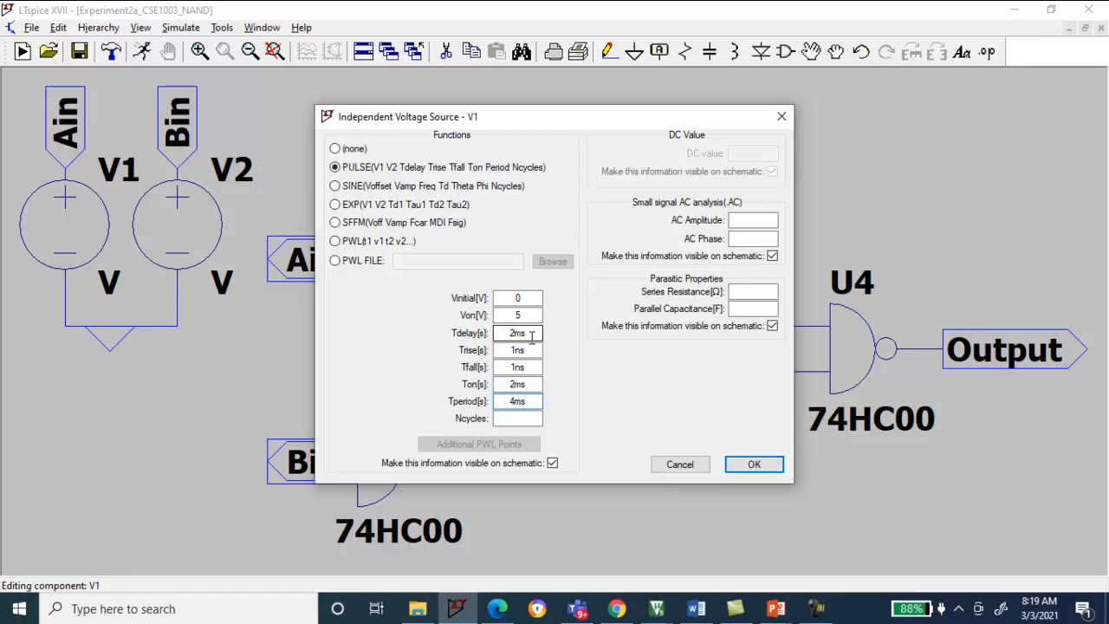
left_click(754, 464)
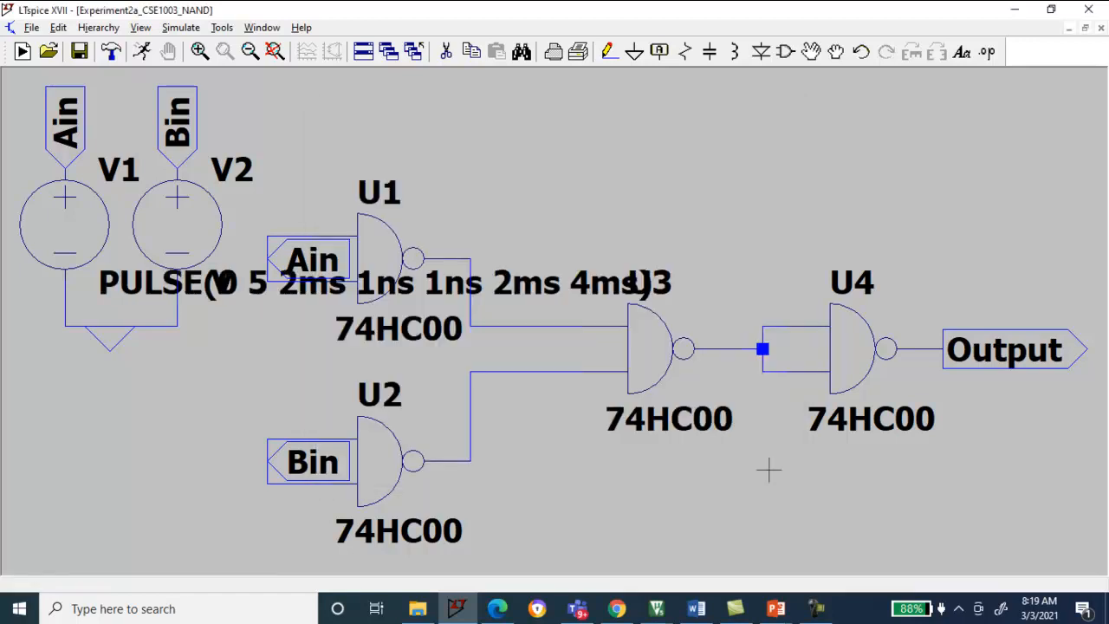
Move V1's PULSE text off the gates to the empty area above U3 and U4
left_click(811, 51)
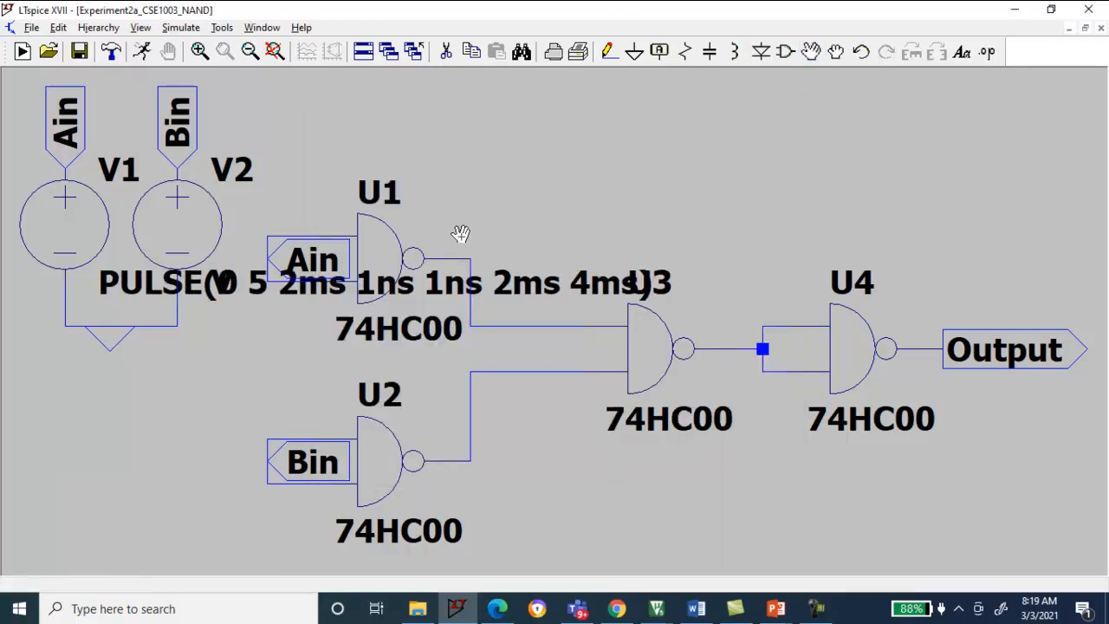
left_click(260, 275)
left_click(493, 111)
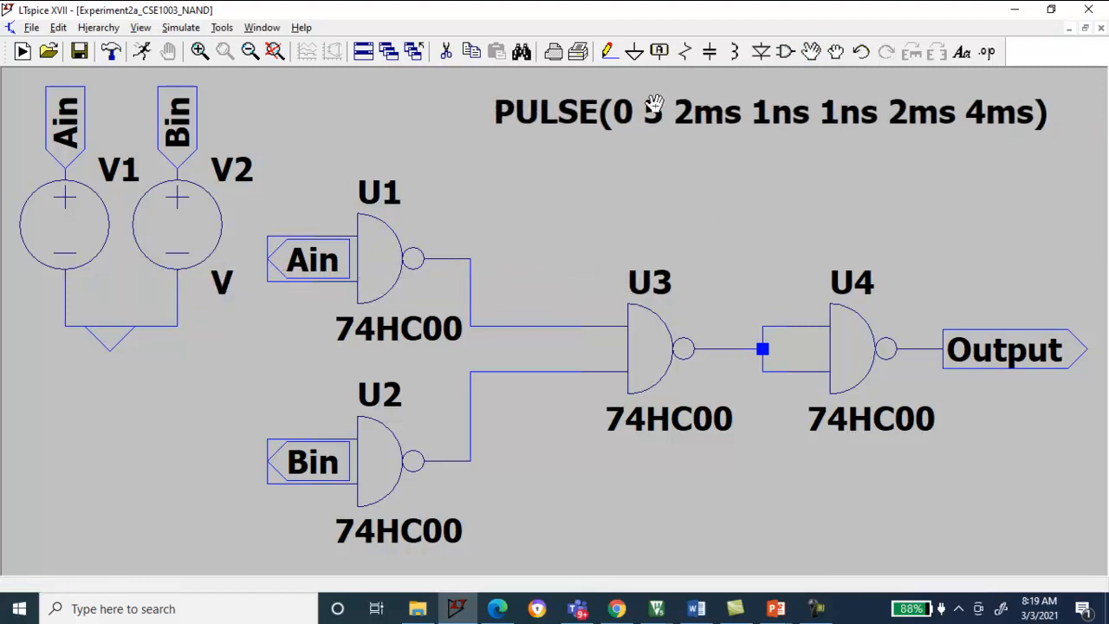
Make V2 a PULSE source with 0 V initial, 5 V on, 1ms delay, and 1ns rise and fall times
right_click(196, 241)
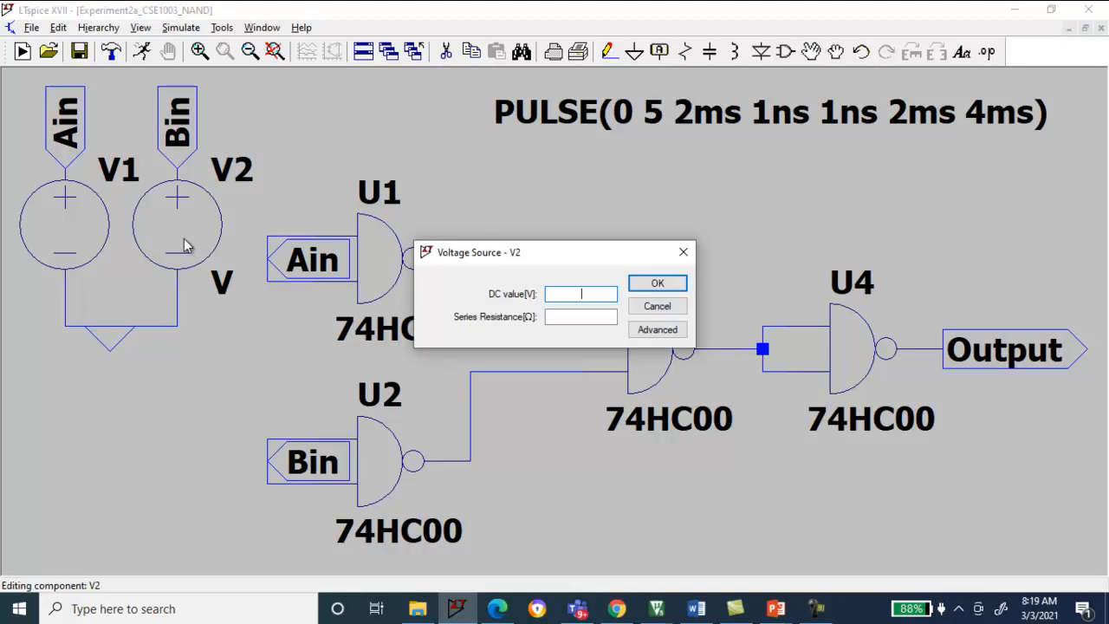
left_click(658, 333)
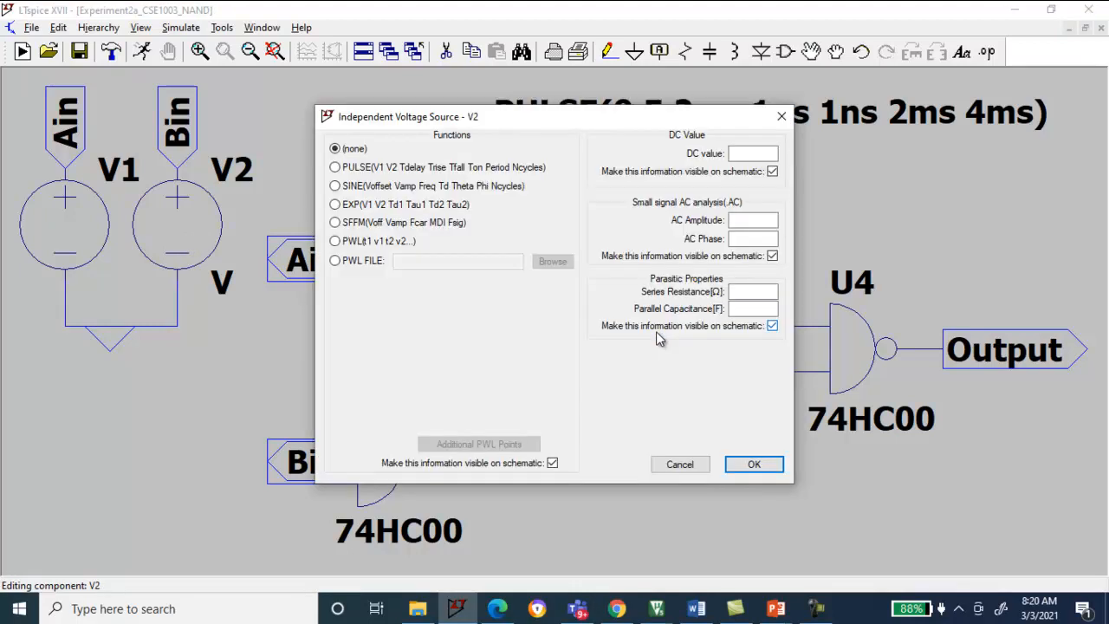
left_click(403, 166)
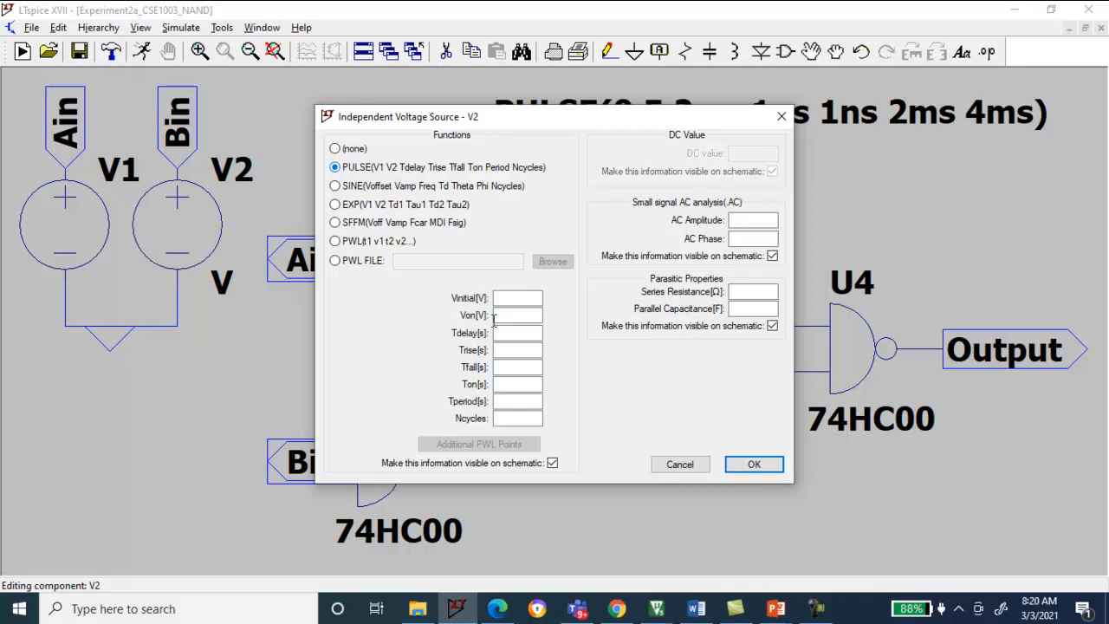
left_click(525, 296)
key("Tab")
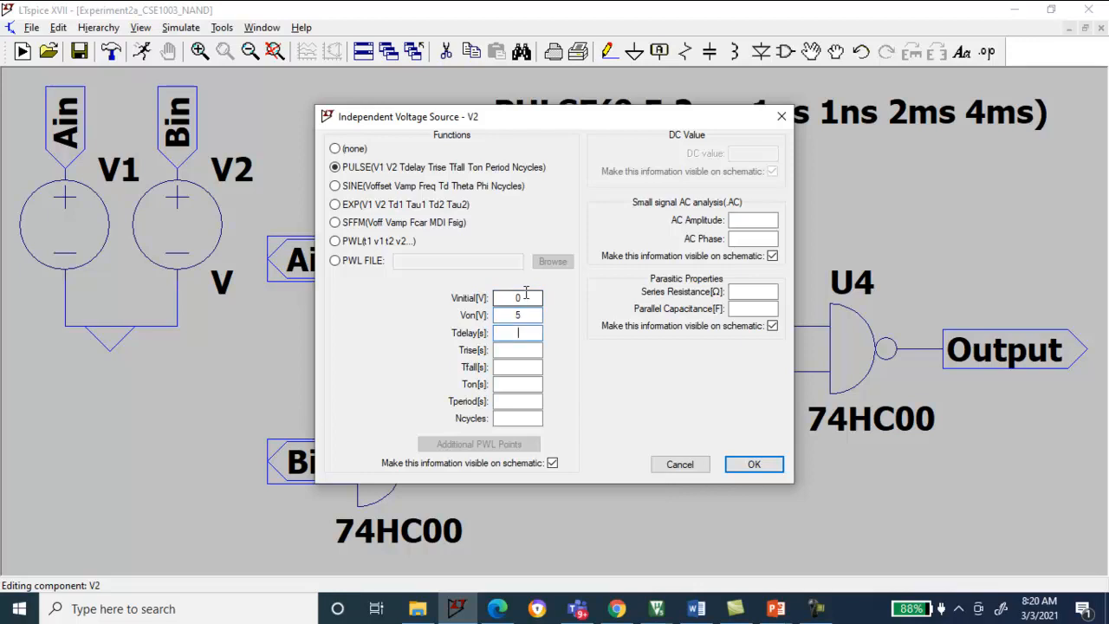
type("1ms1ns")
key("Tab")
type("1ns")
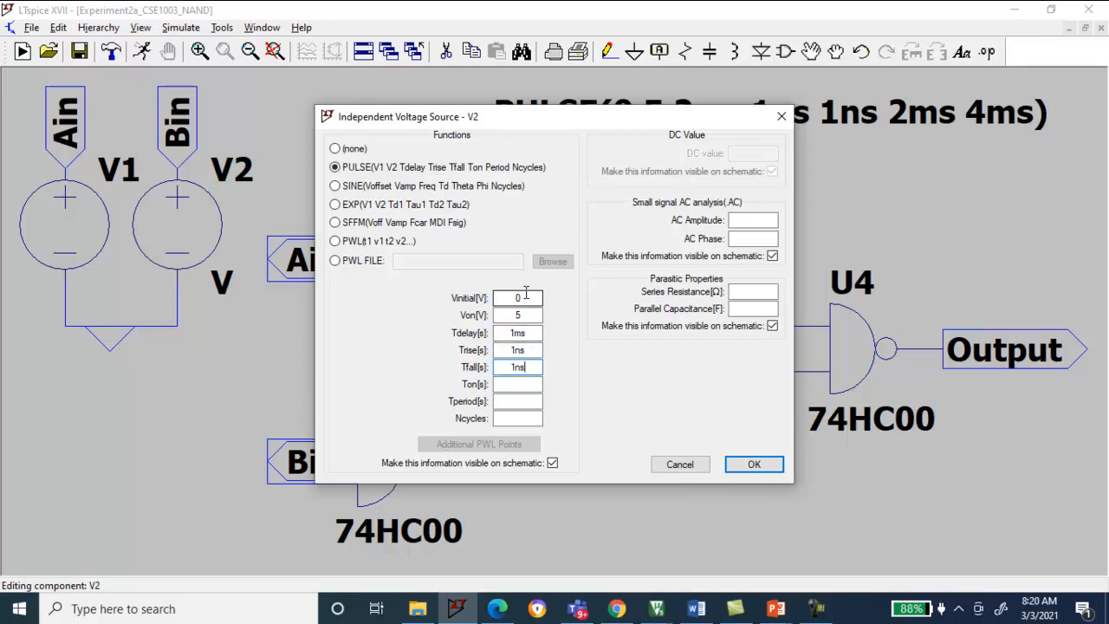
Set V2's pulse on time and period both to 1ms and apply the source settings
key("Tab")
type("1ms")
key("Tab")
type("1ms")
left_click(752, 463)
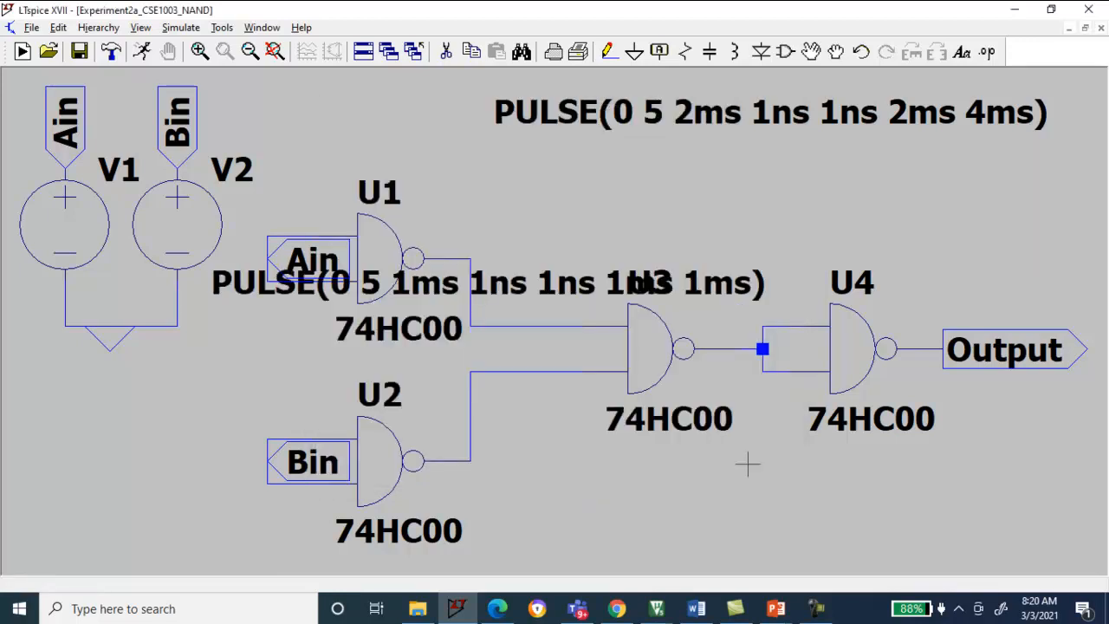
Move V2's PULSE text off the gates to just below V1's PULSE text
left_click(810, 52)
left_click(526, 275)
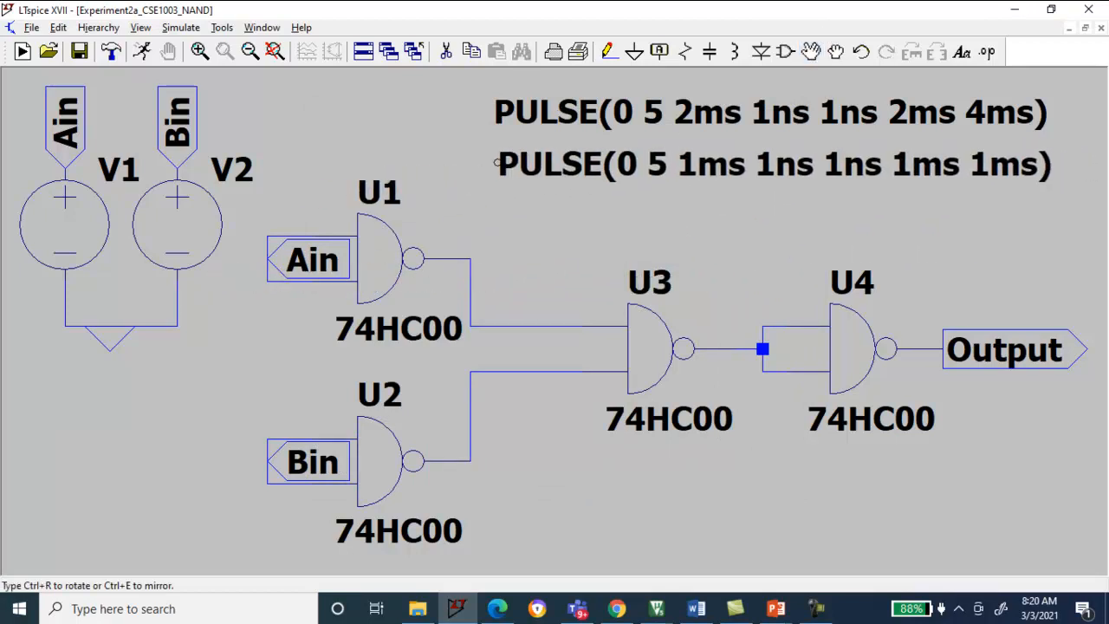
left_click(489, 156)
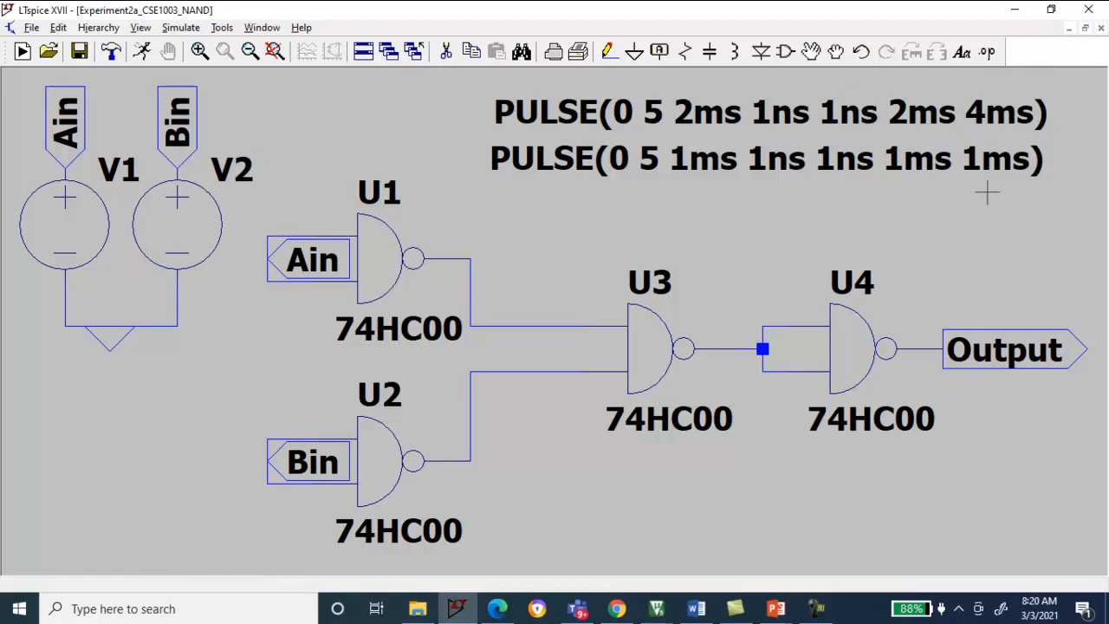
Set the pulse period of V2 to 2ms
right_click(180, 230)
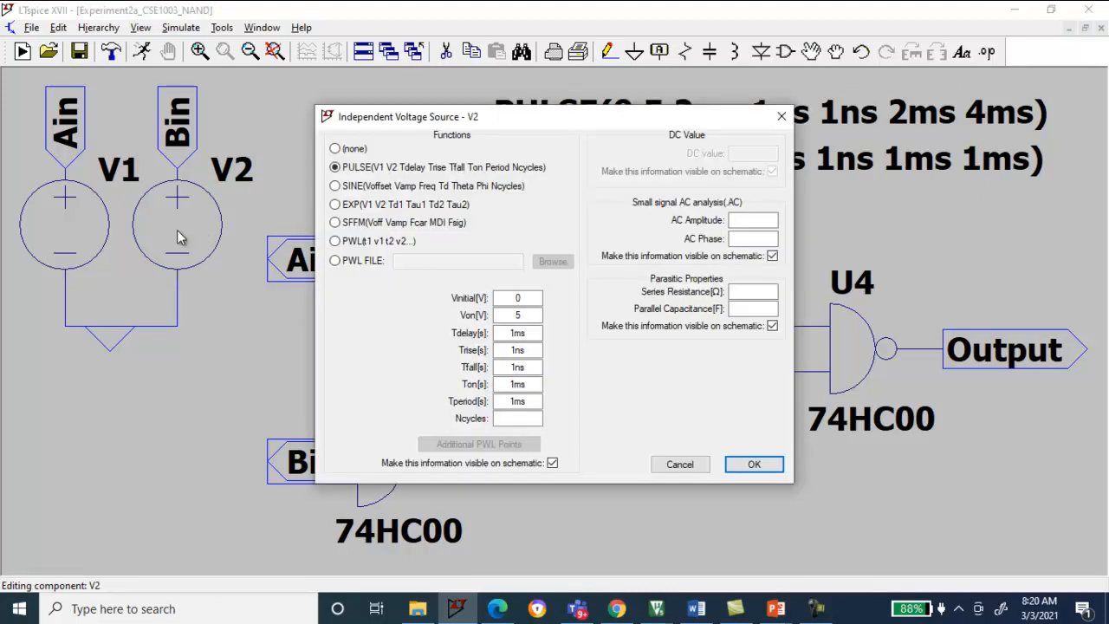
left_click(516, 400)
key("BackSpace")
type("2")
left_click(743, 464)
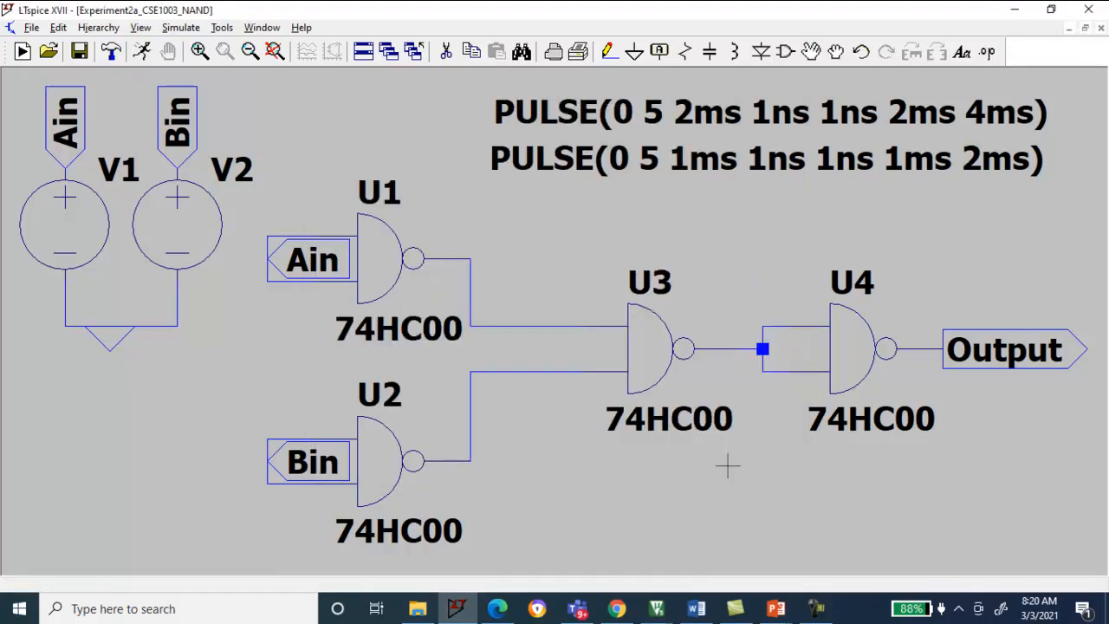
Run a transient simulation with a stop time of 4ms
left_click(142, 51)
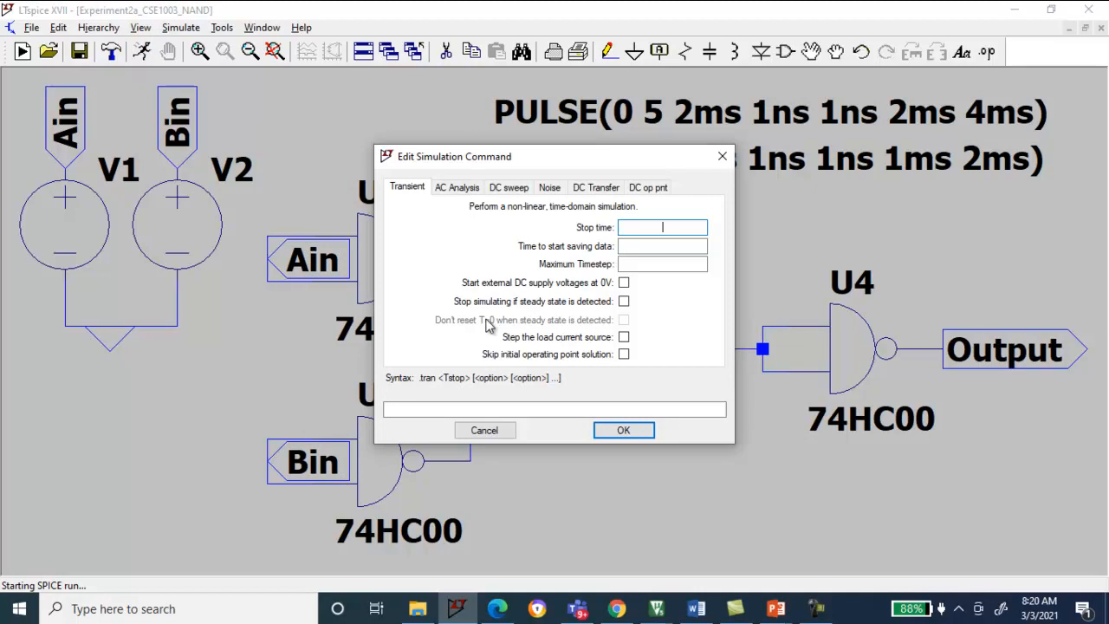
type("4ms")
left_click(624, 430)
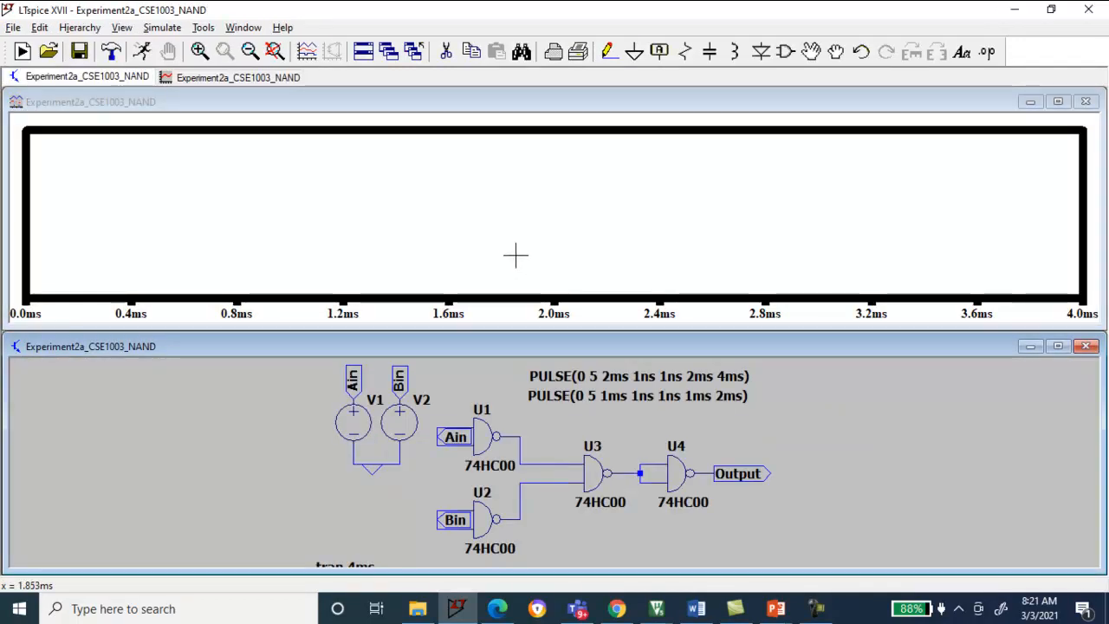
Add two more plot panes to the waveform window
right_click(492, 204)
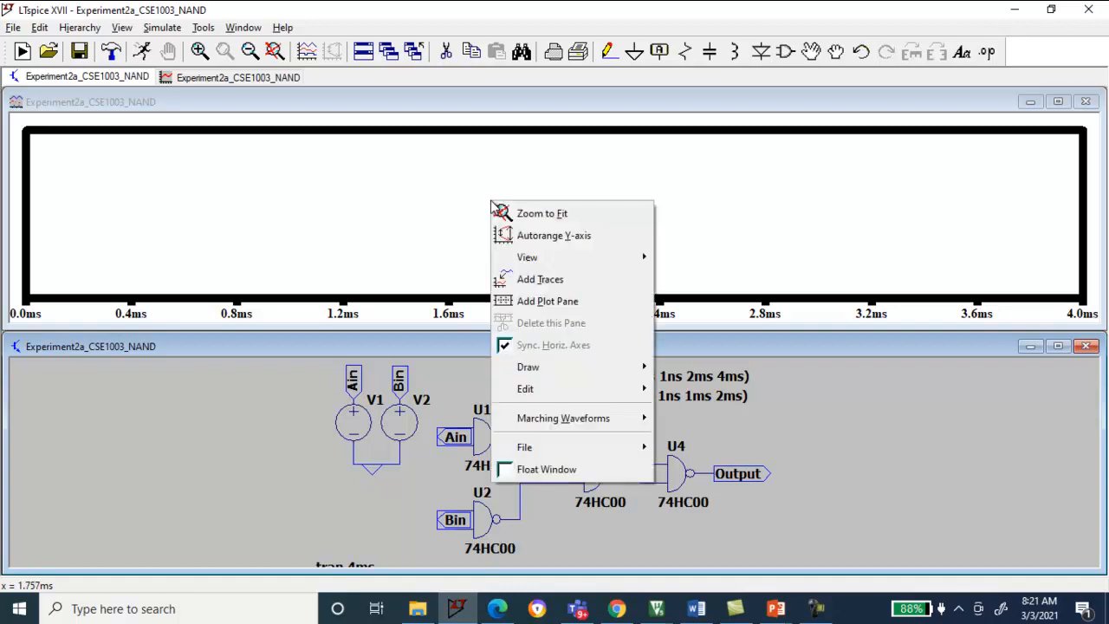
mouse_move(557, 264)
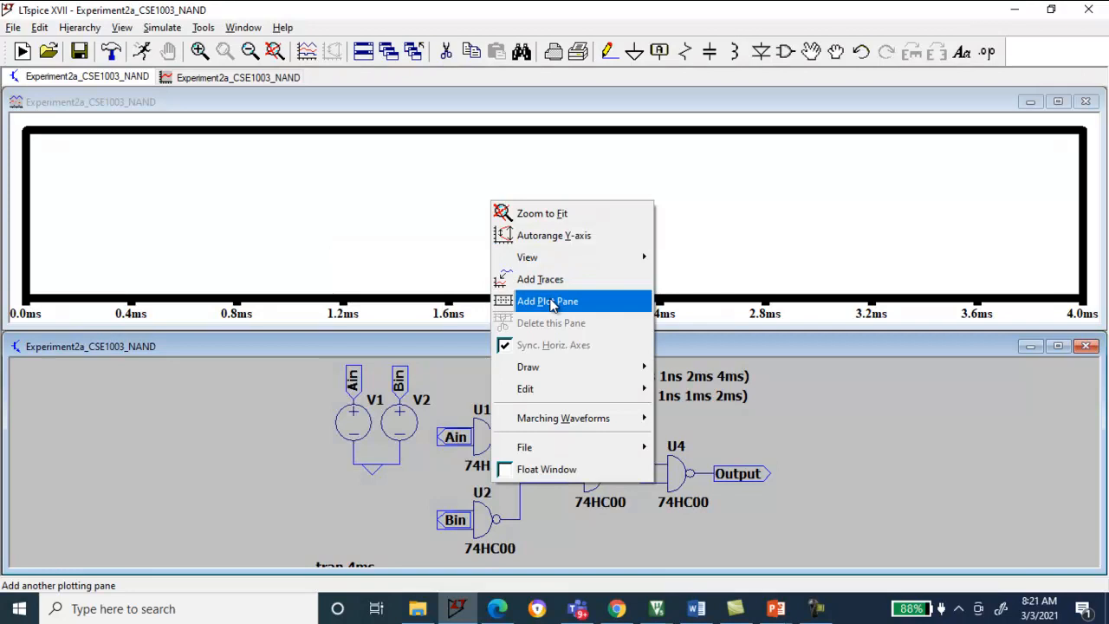
left_click(552, 303)
right_click(528, 260)
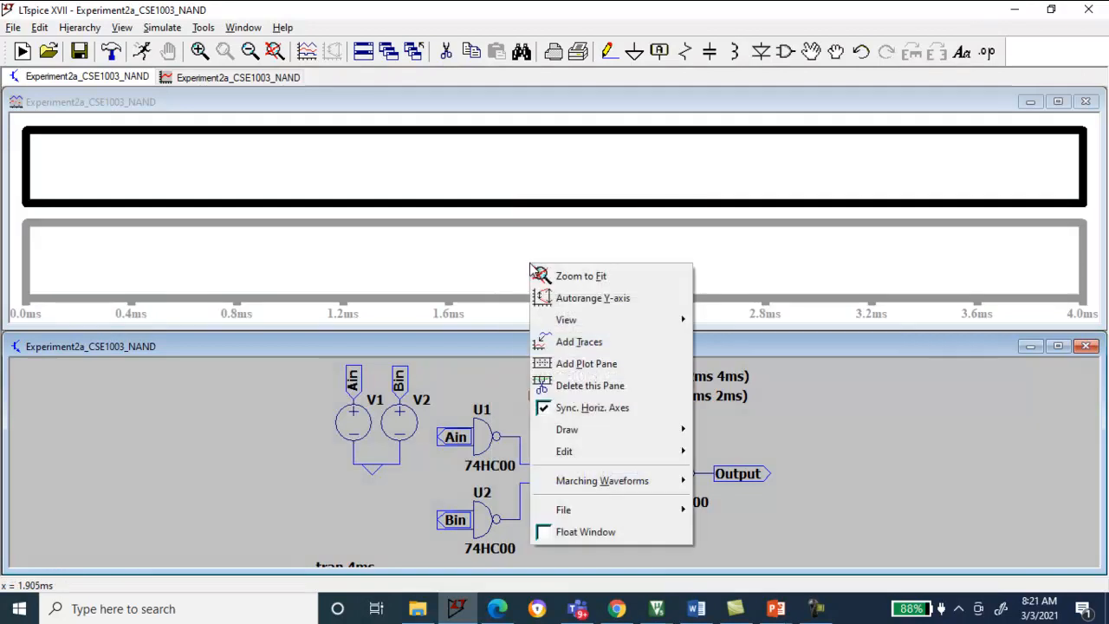
left_click(575, 368)
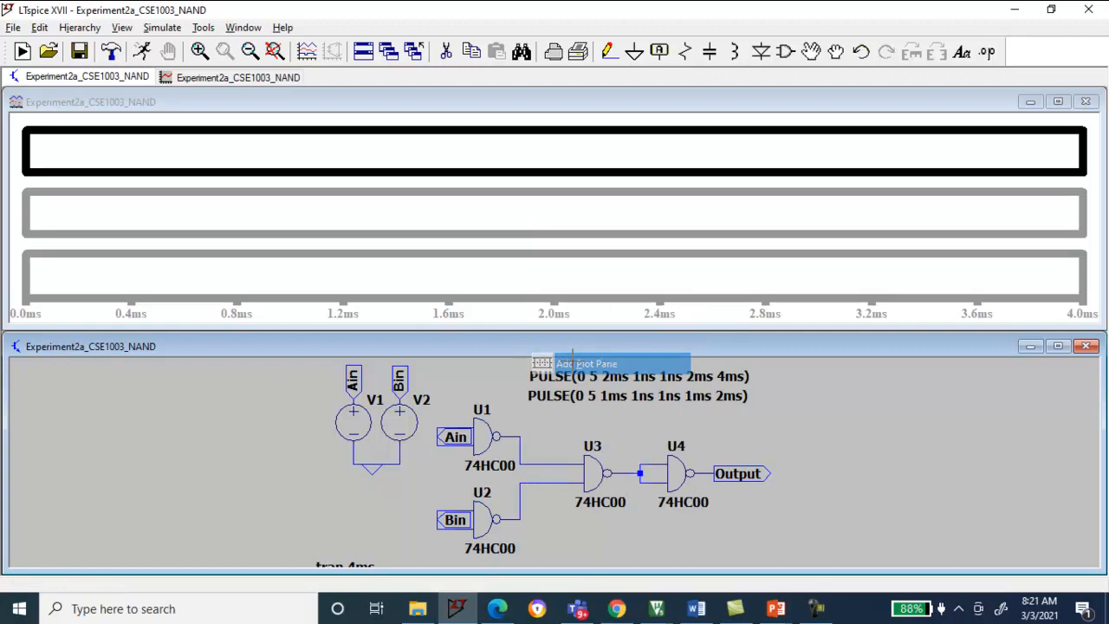
Plot the V(ain) trace in the first plot pane
right_click(487, 156)
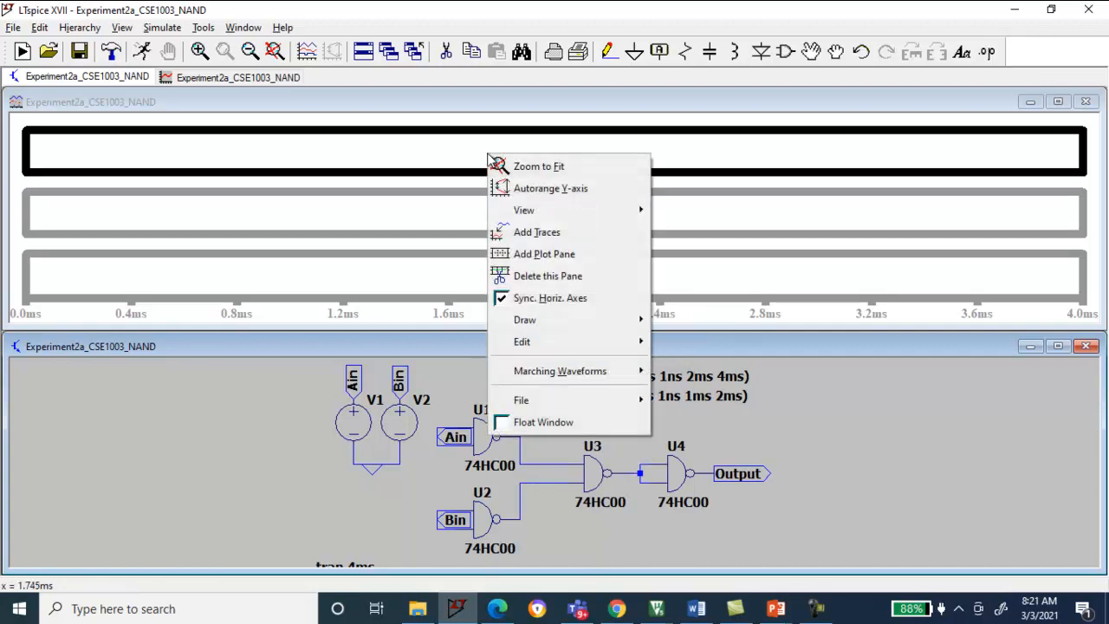
left_click(559, 236)
left_click(398, 224)
left_click(698, 180)
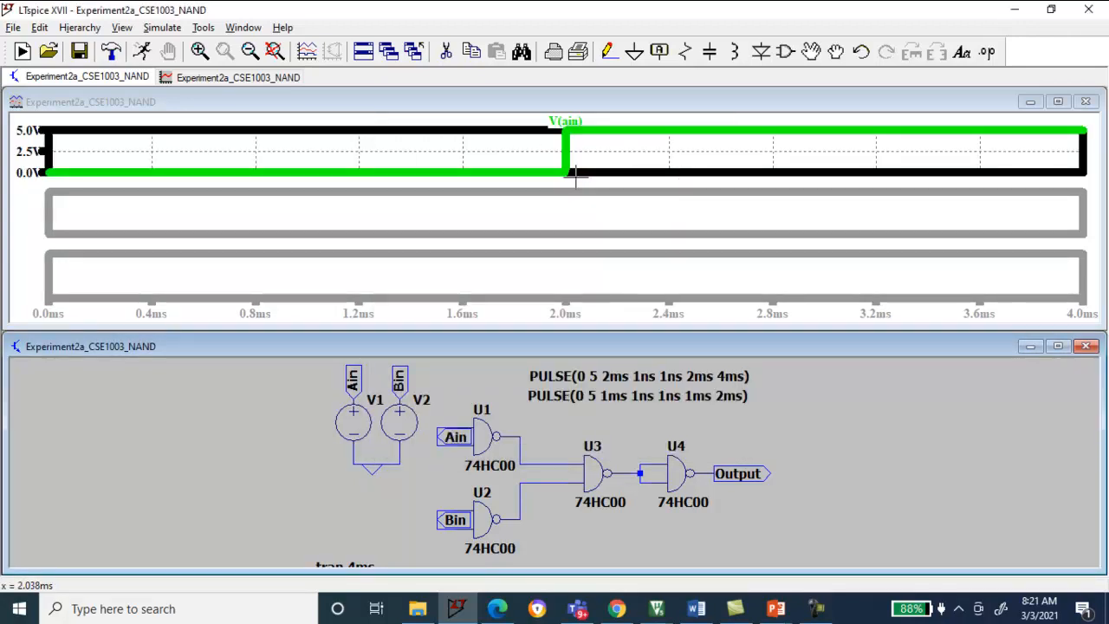
Plot the V(bin) trace in the second plot pane
left_click(526, 223)
right_click(525, 223)
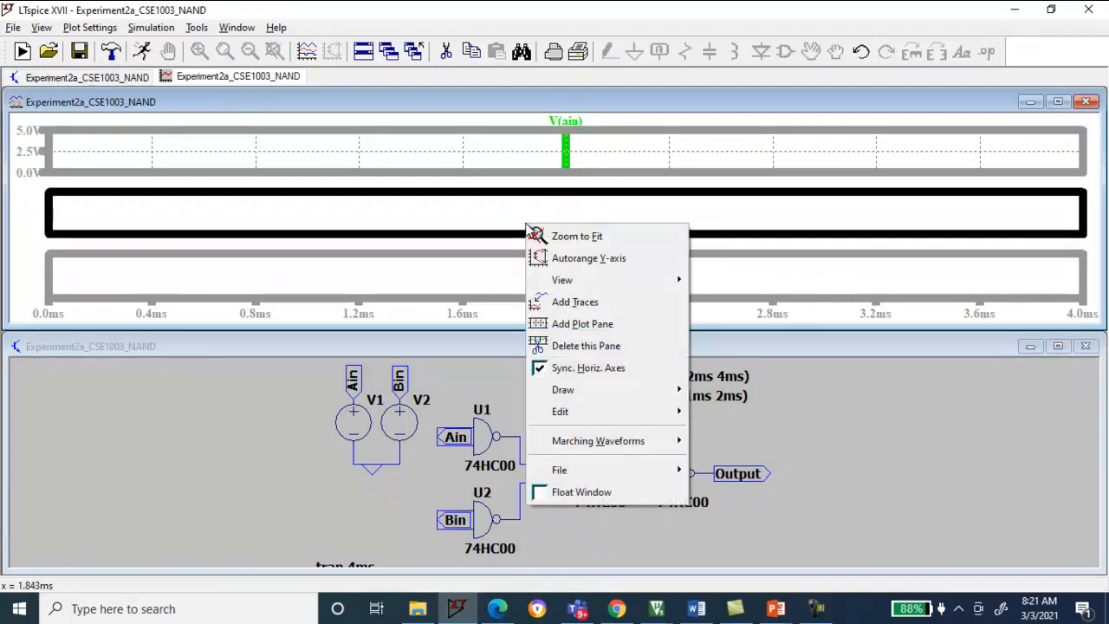
left_click(574, 303)
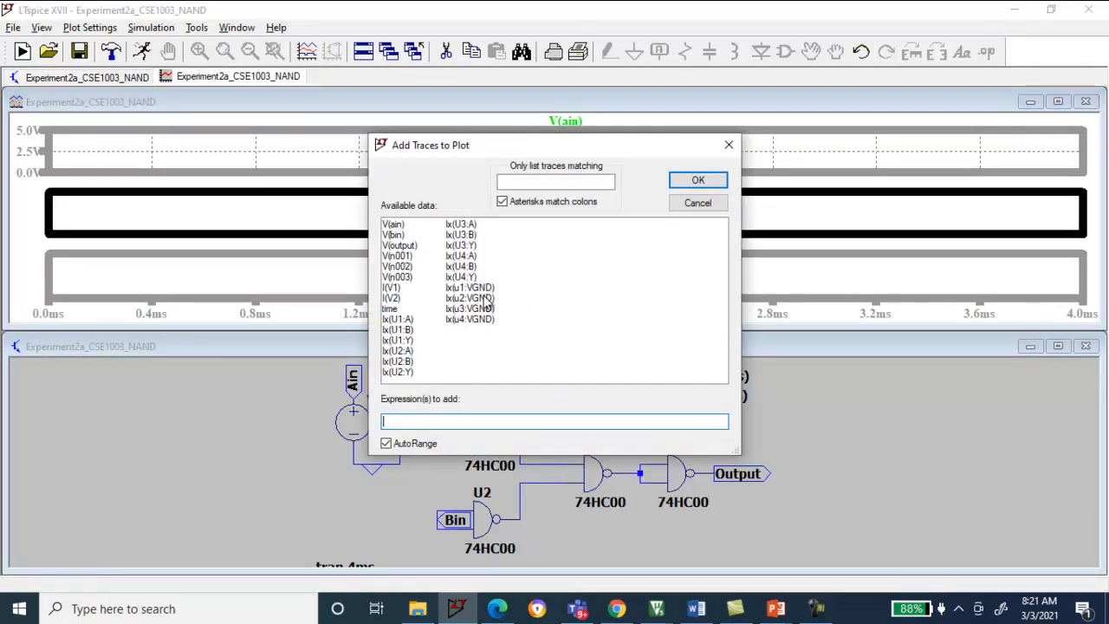
left_click(392, 235)
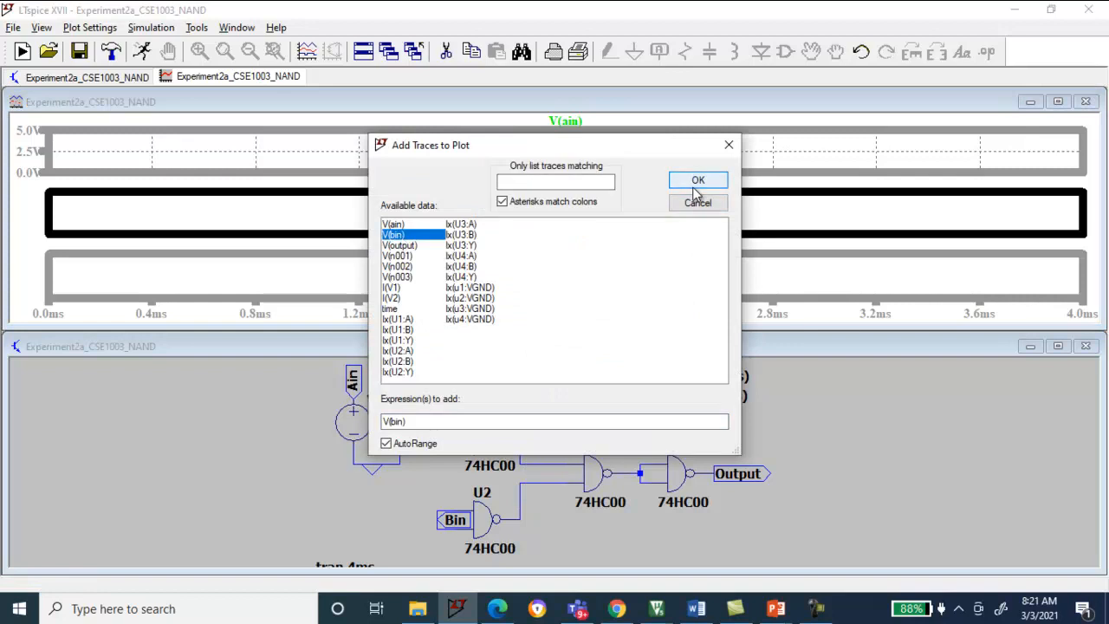
left_click(698, 180)
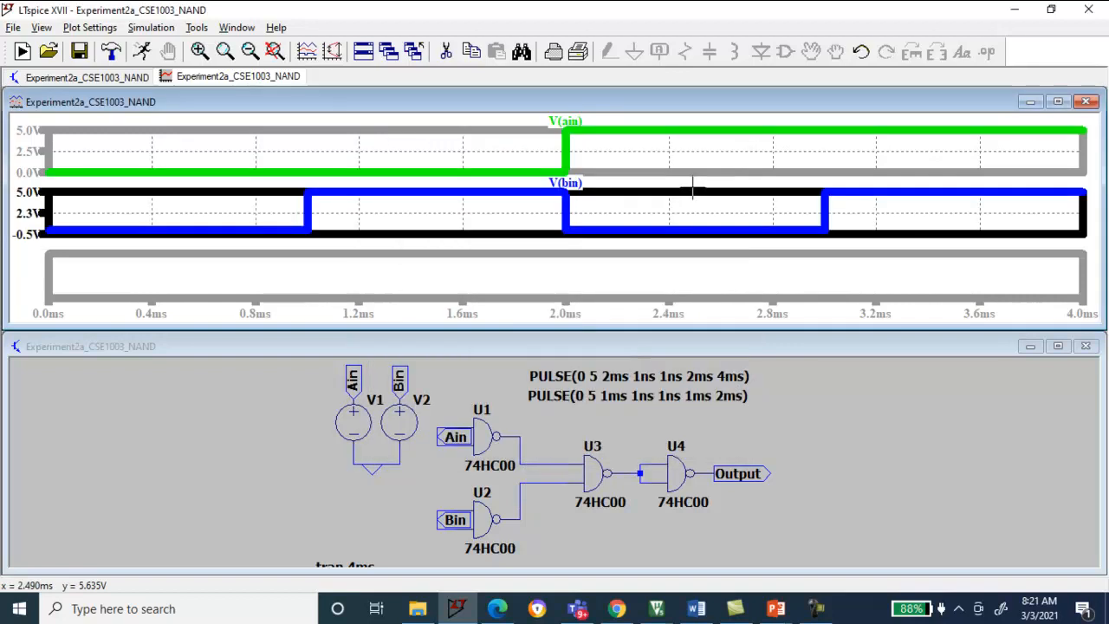
Plot the V(output) trace in the third plot pane and maximize the waveform window
right_click(498, 277)
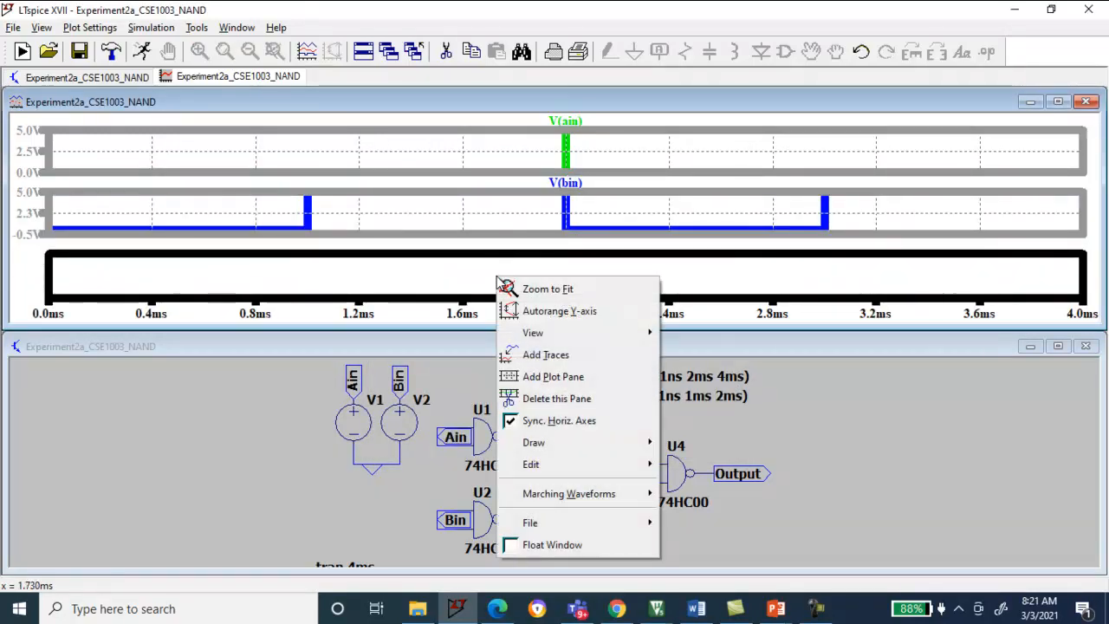
mouse_move(628, 341)
left_click(571, 356)
left_click(411, 249)
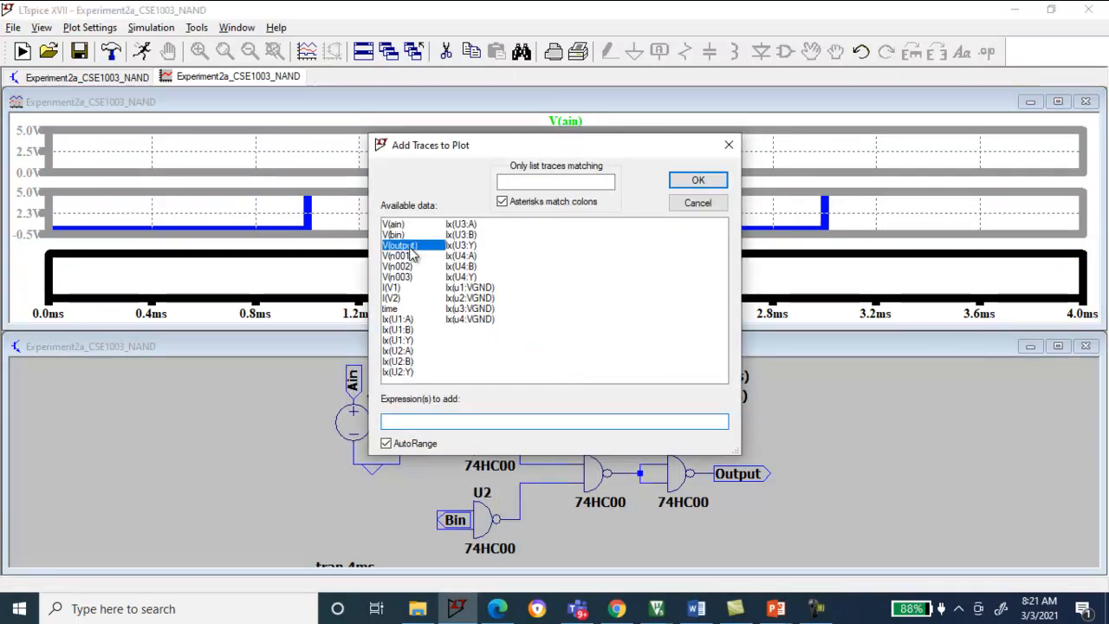
left_click(693, 185)
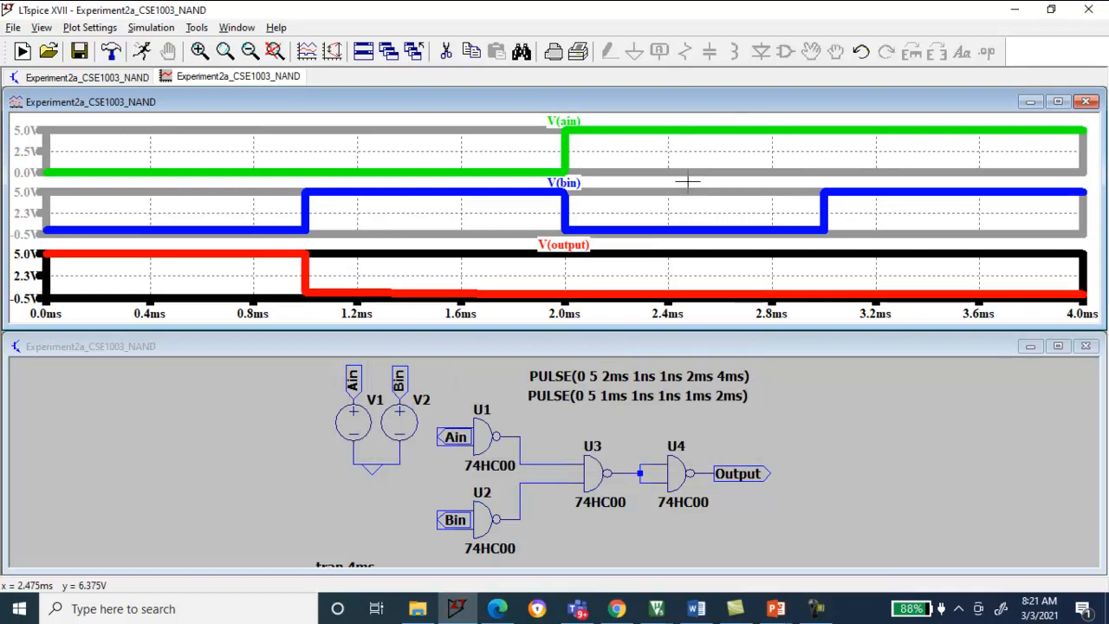
left_click(1058, 101)
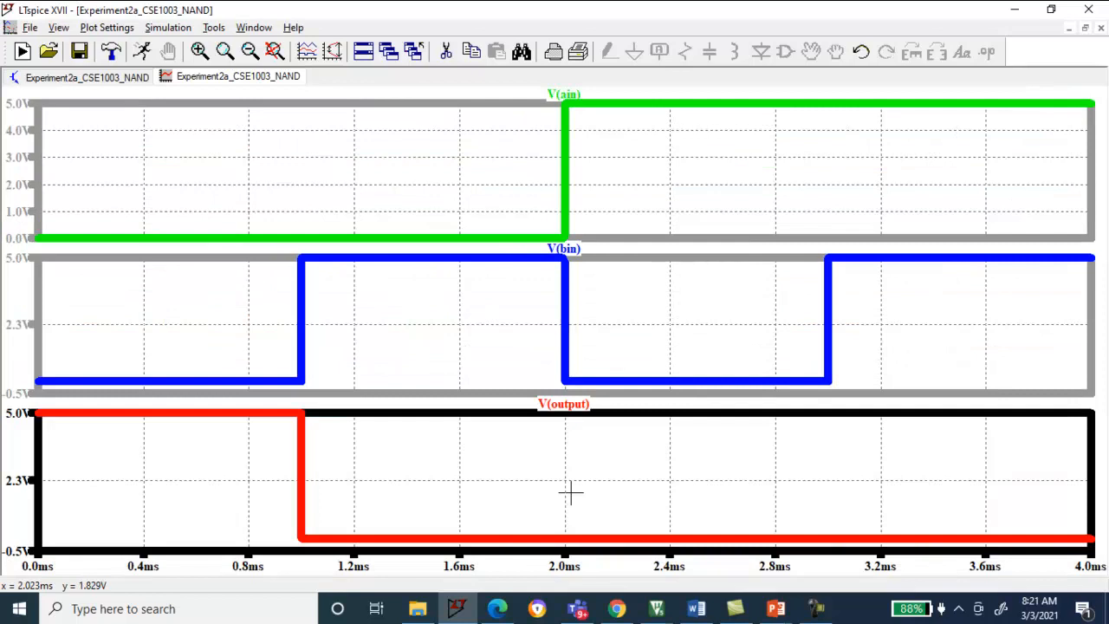
Compare the simulated Ain, Bin and Output waveforms in LTspice with the 2 Input NOR gate truth table in the PowerPoint slides
key("alt+Tab")
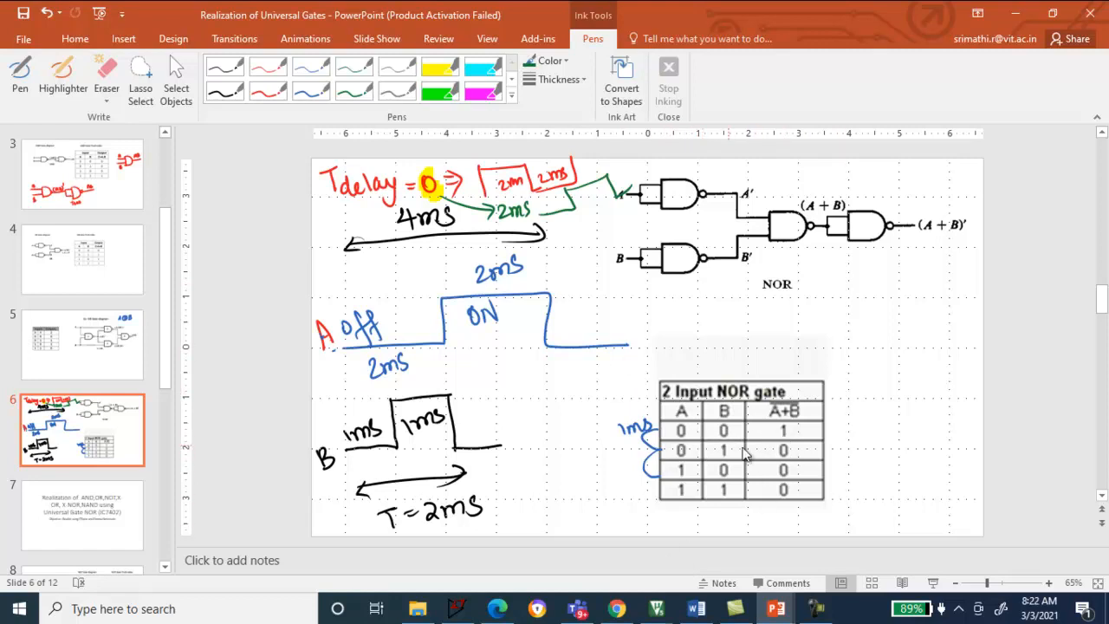
key("alt+Tab")
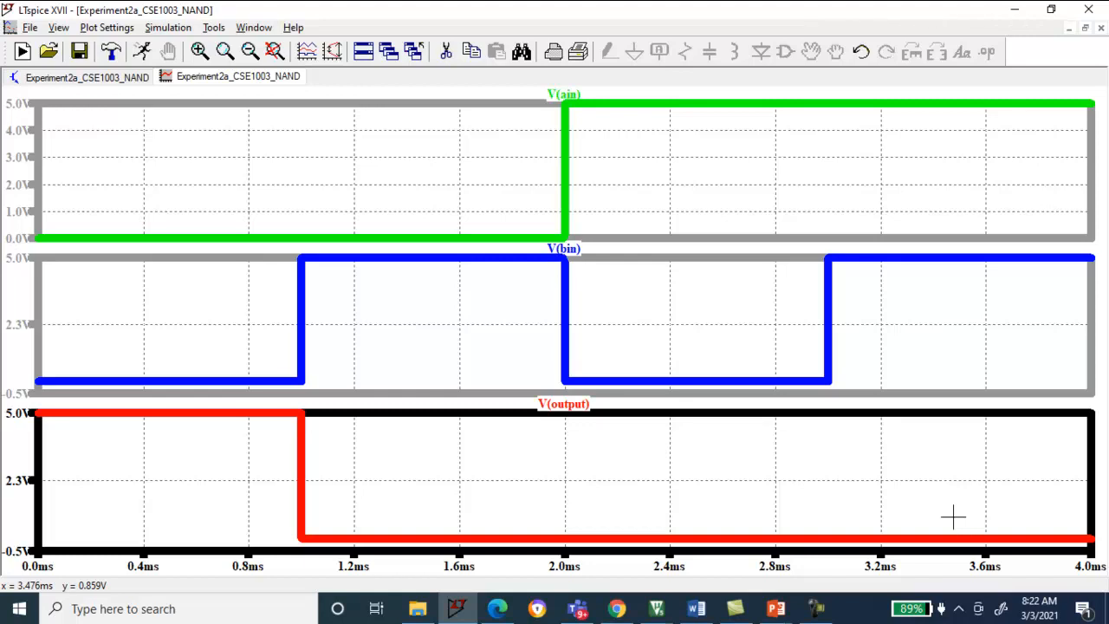
key("alt+Tab")
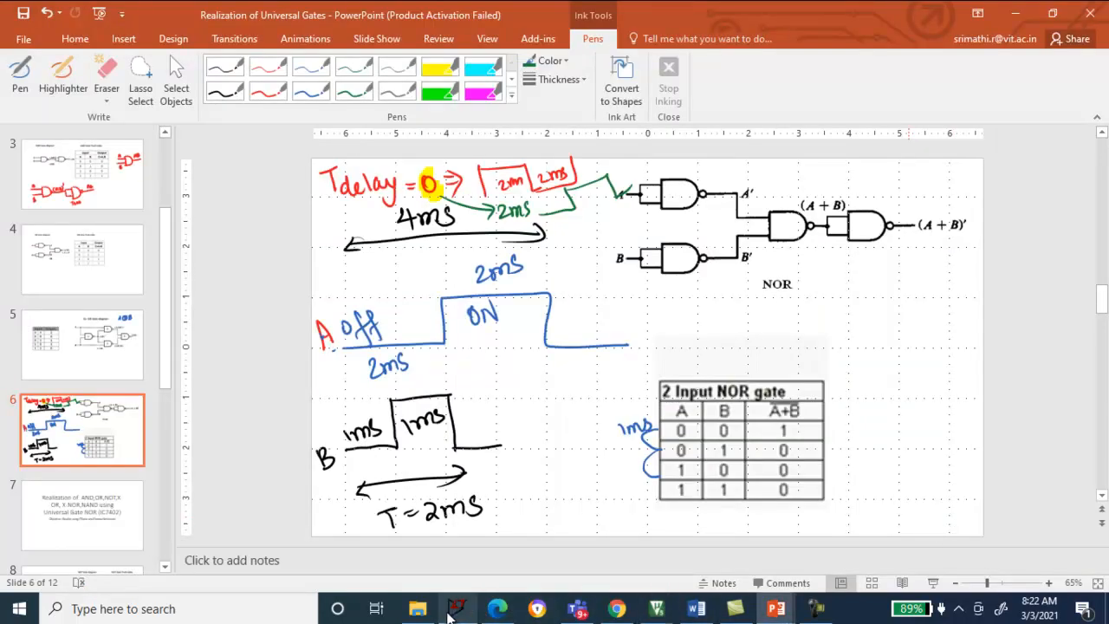
left_click(456, 609)
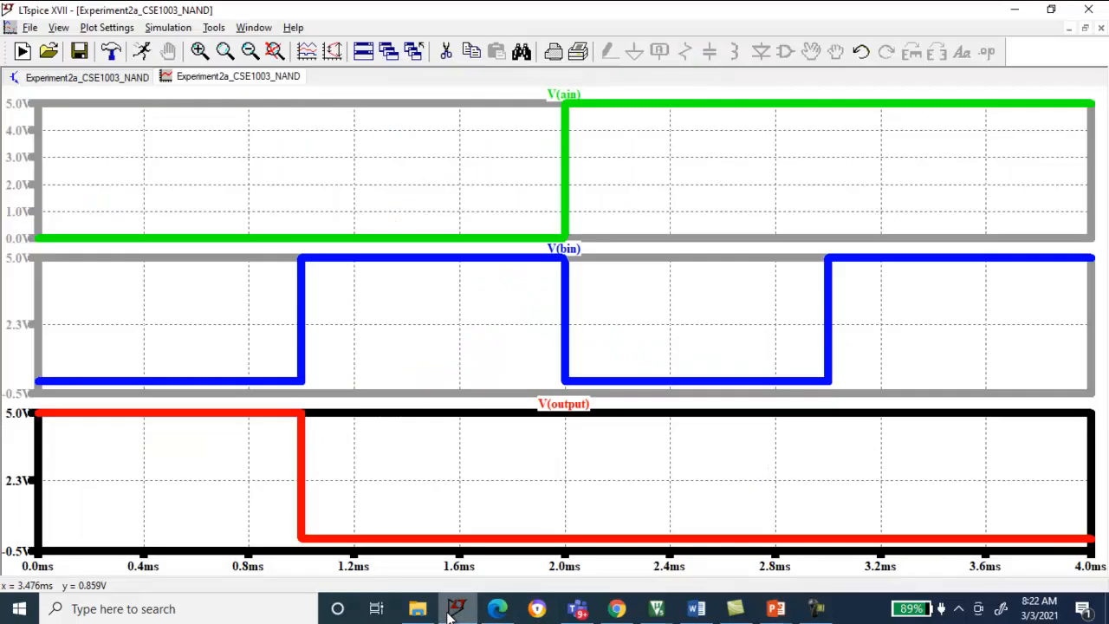
Open the NOR gate schematic, review slides 1 to 6 of the Realization of Universal Gates presentation in PowerPoint, and return to LTspice
left_click(80, 78)
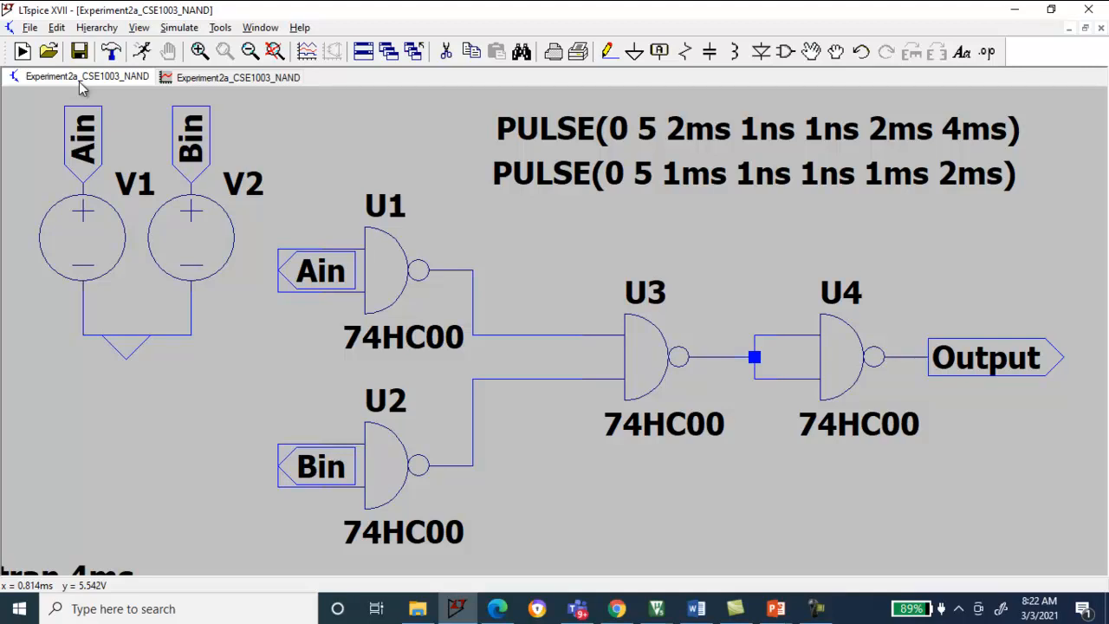
key("alt+Tab")
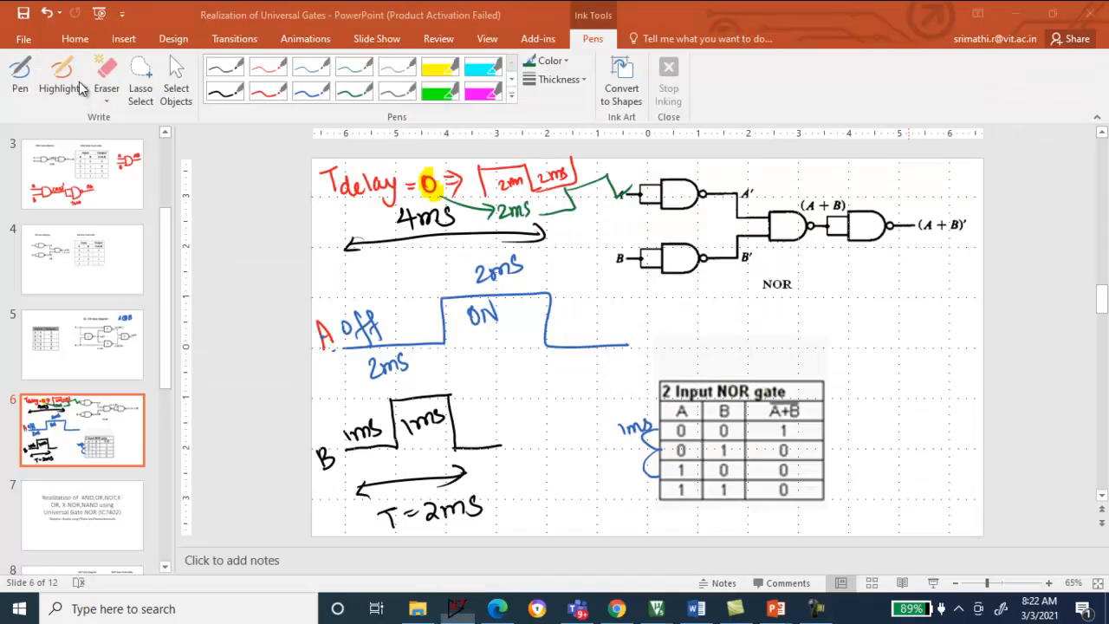
key("Page_Up")
key("Page_Up")
key("Page_Up")
key("Page_Up")
key("Page_Up")
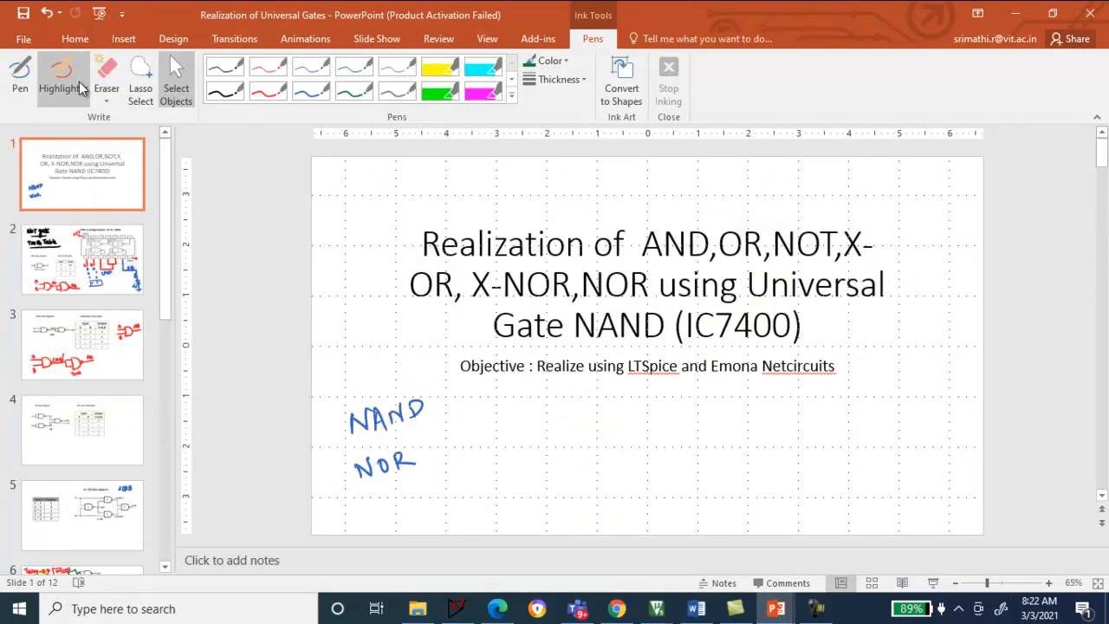
key("Page_Down")
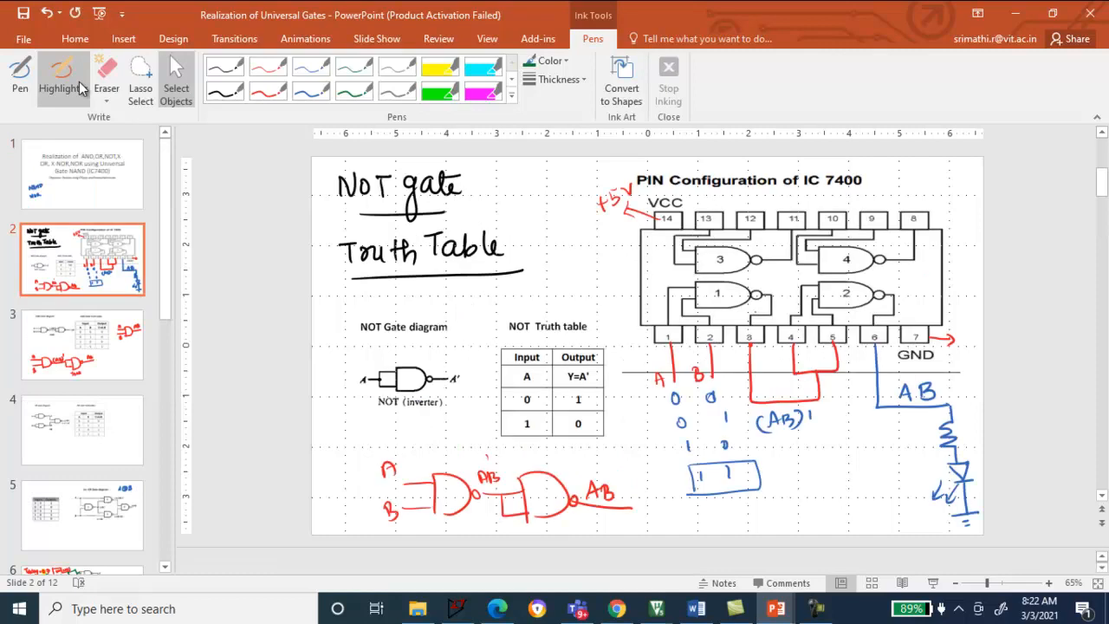
key("Page_Down")
key("Page_Down")
key("Page_Down")
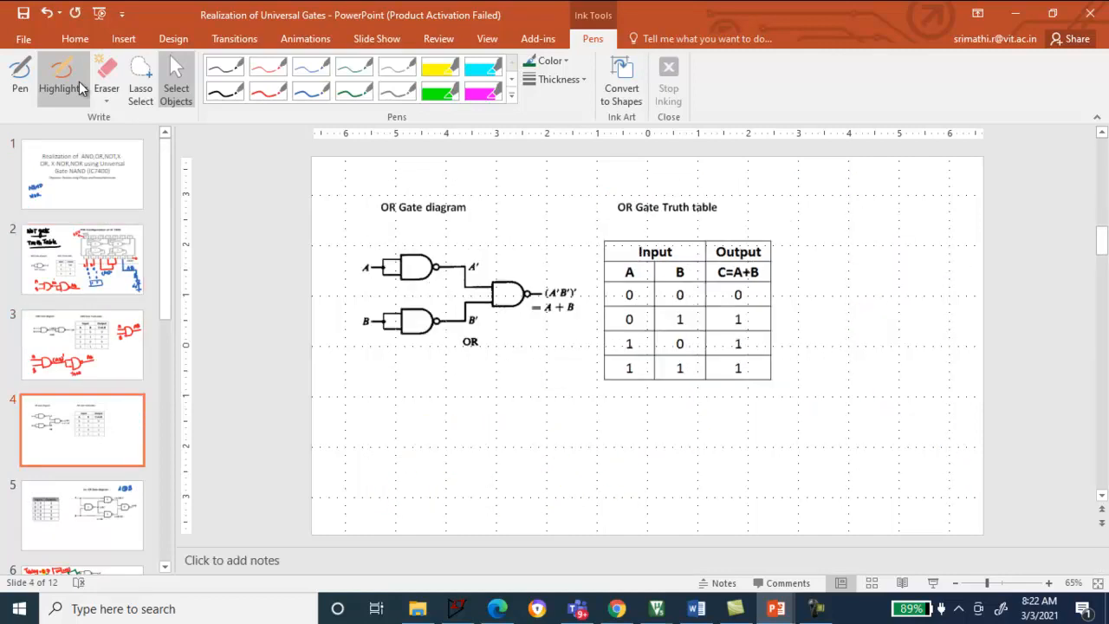
key("Page_Down")
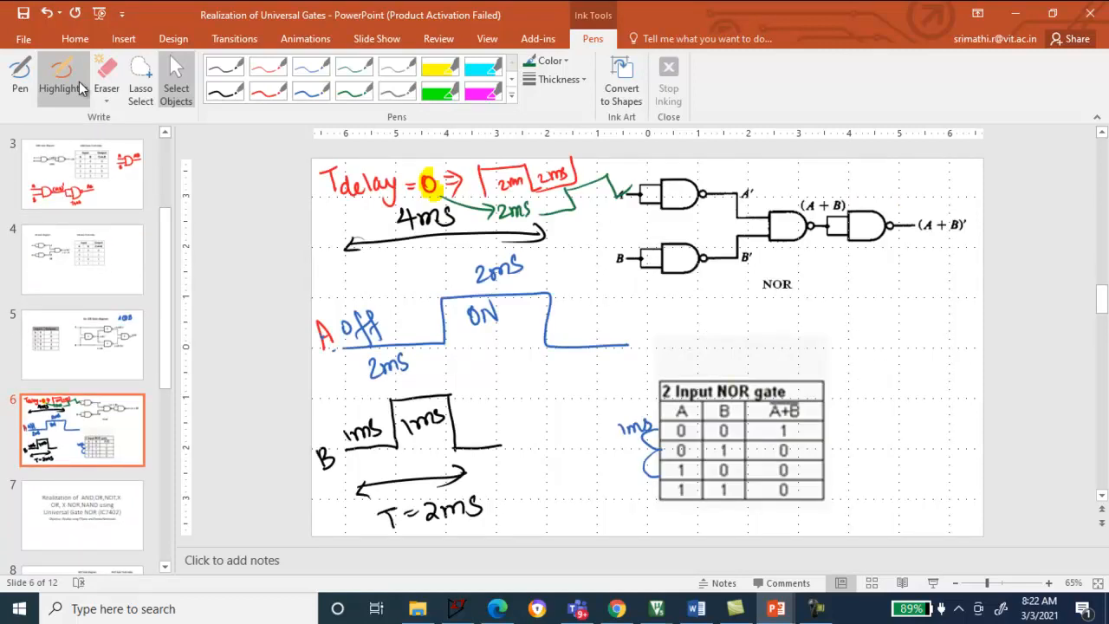
key("alt+Tab")
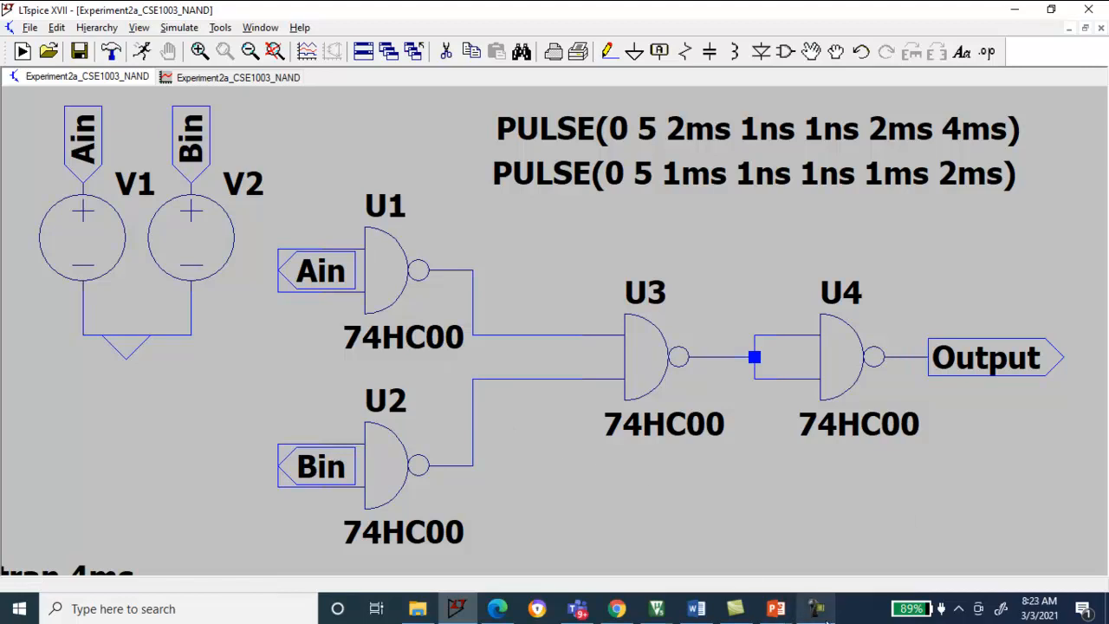
mouse_move(825, 620)
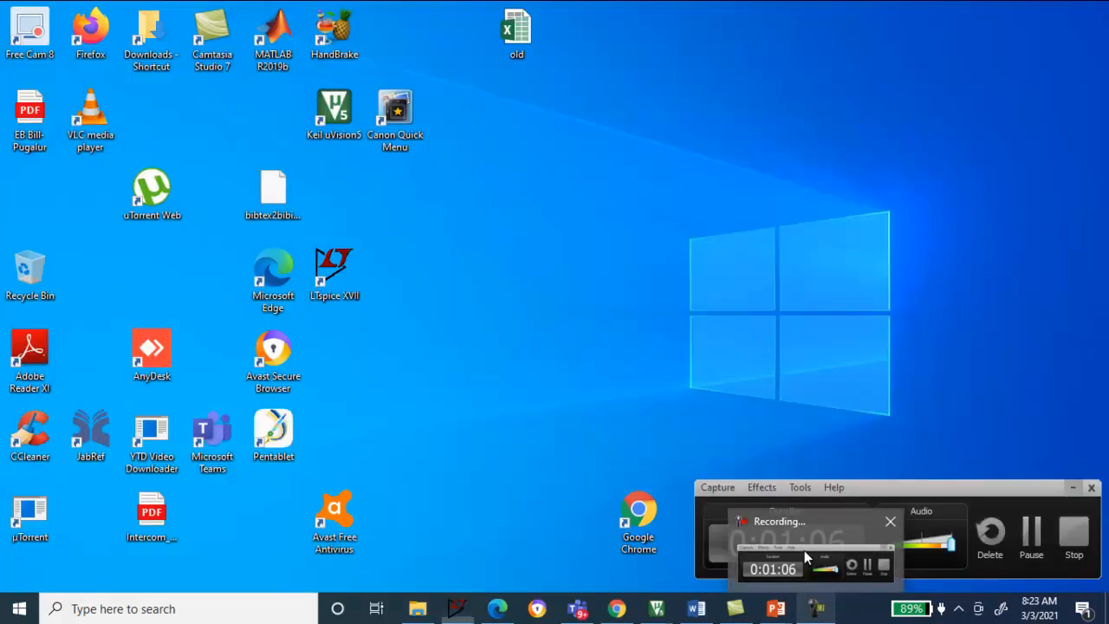
left_click(805, 550)
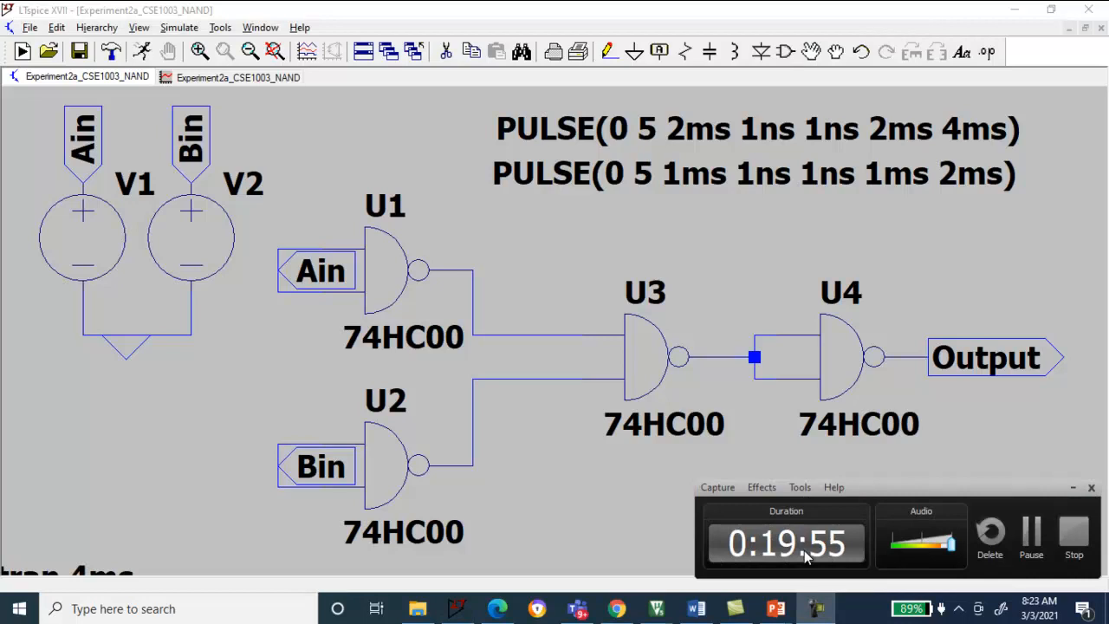
left_click(557, 557)
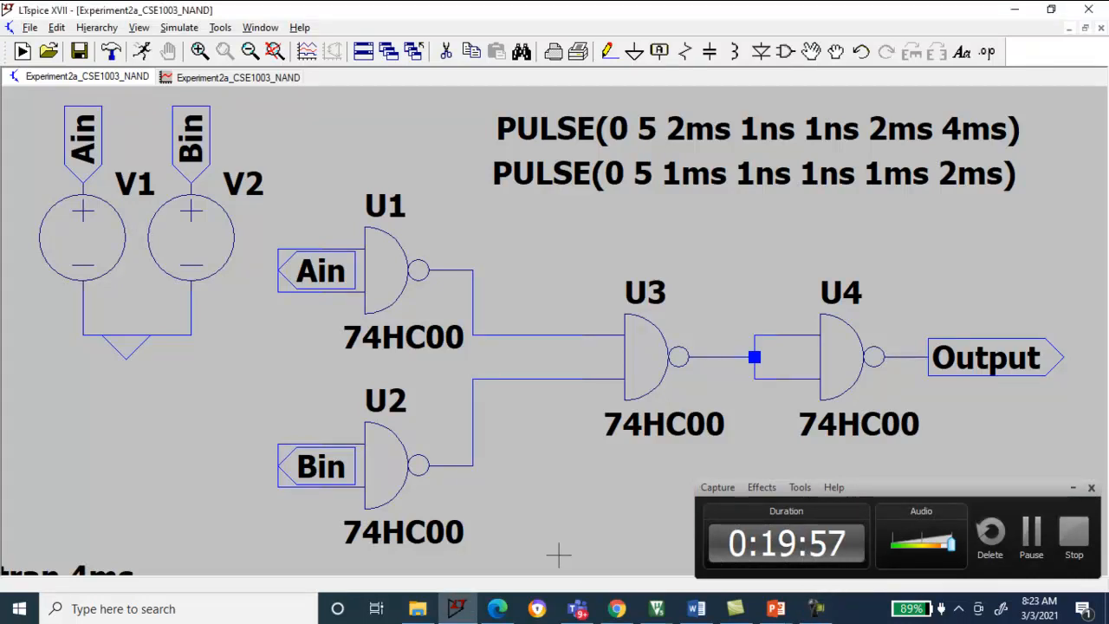
mouse_move(458, 617)
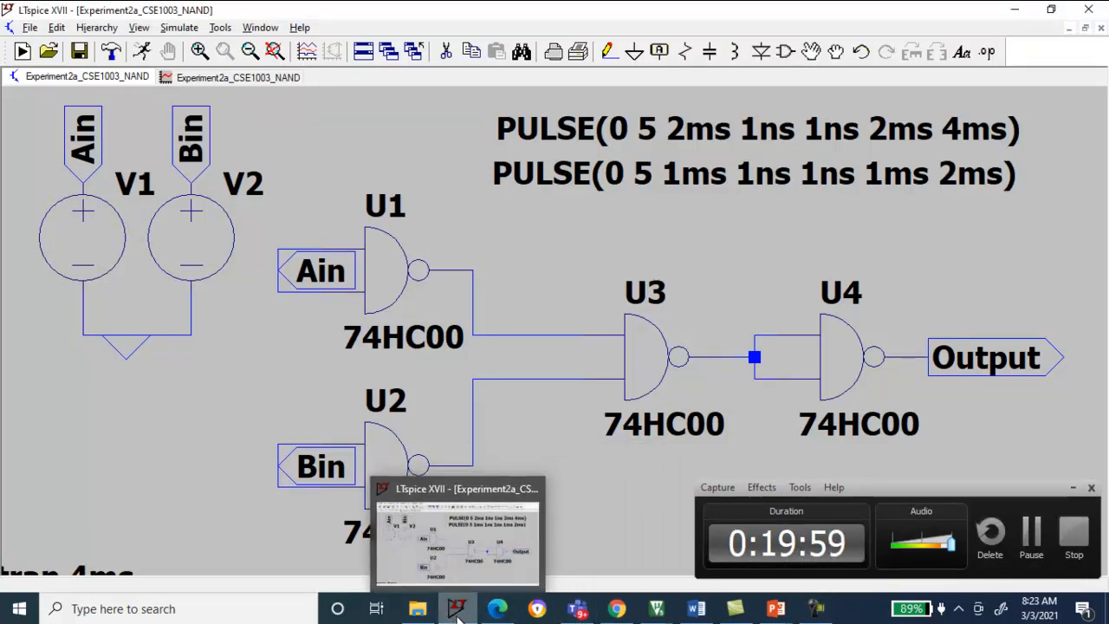
Switch to the TIMS Remote Electronics Server page in Chrome and load the FSM Sequences module into the first slot
left_click(619, 610)
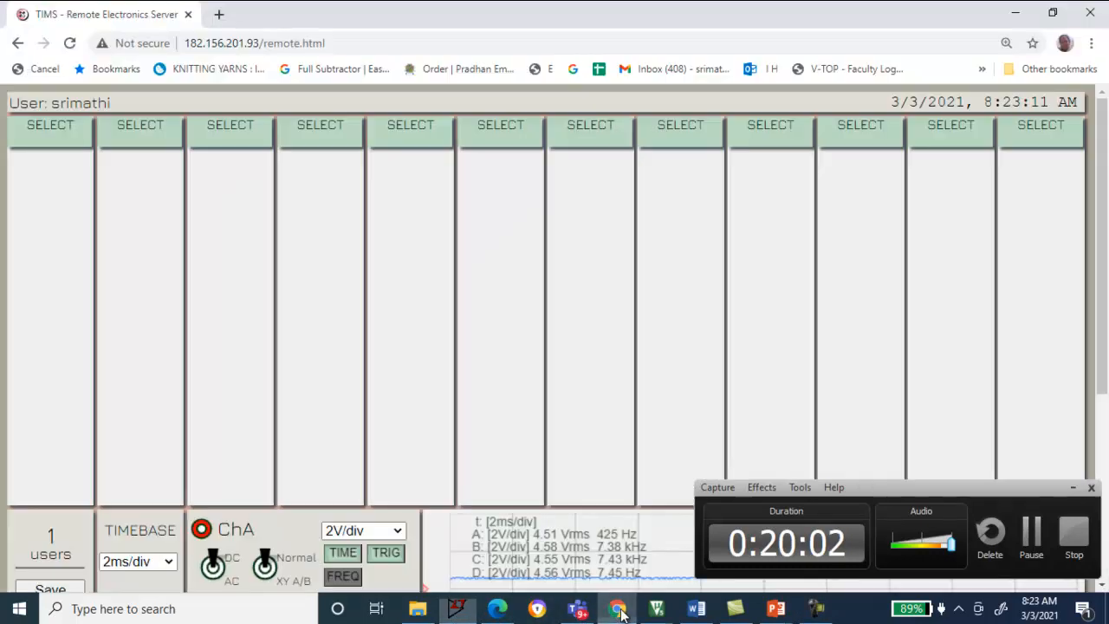
left_click(1074, 491)
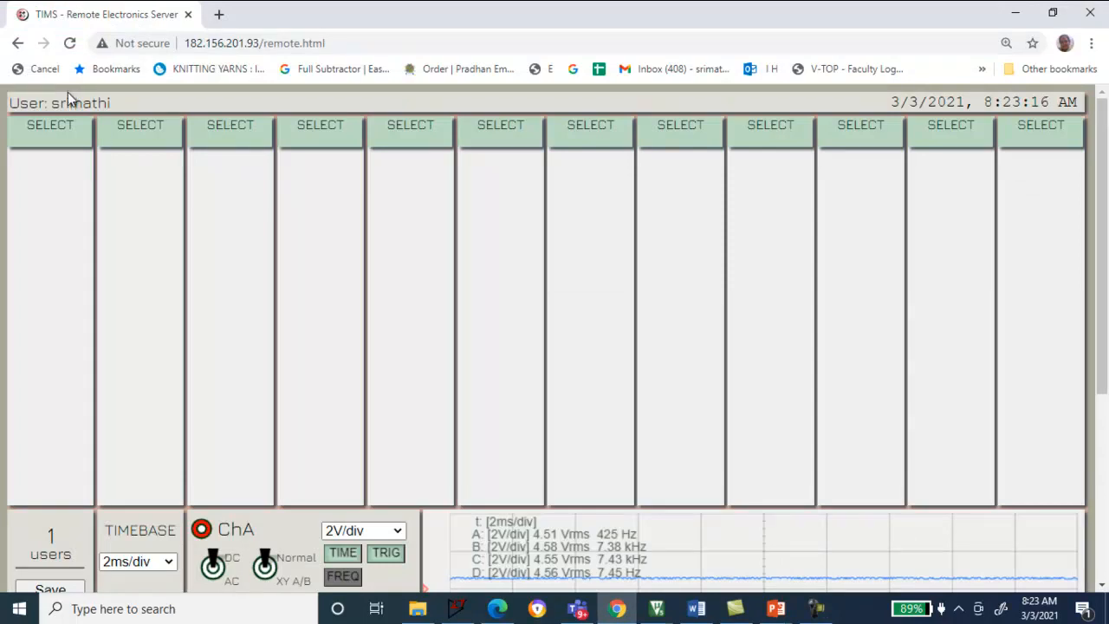
left_click(37, 136)
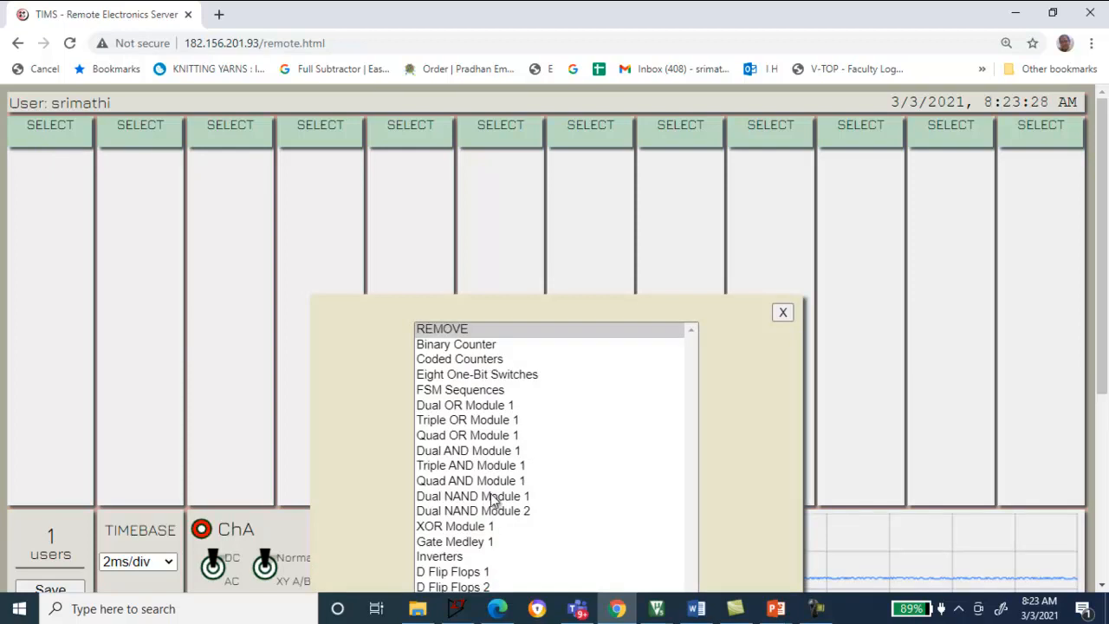
left_click(485, 390)
scroll(479, 395, "down", 1)
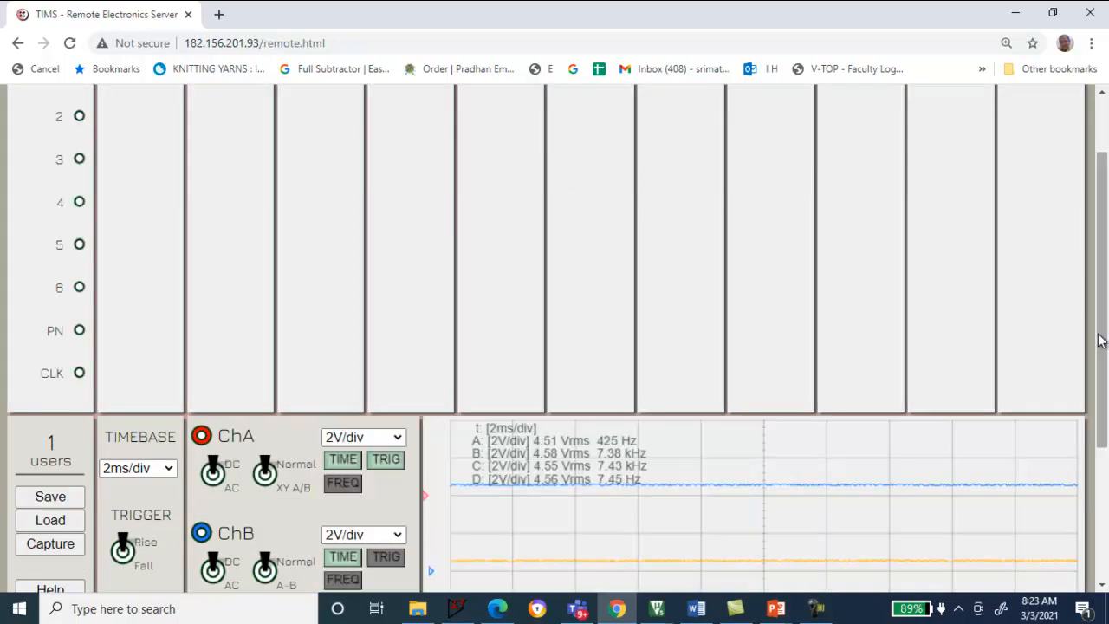
scroll(1105, 360, "up", 1)
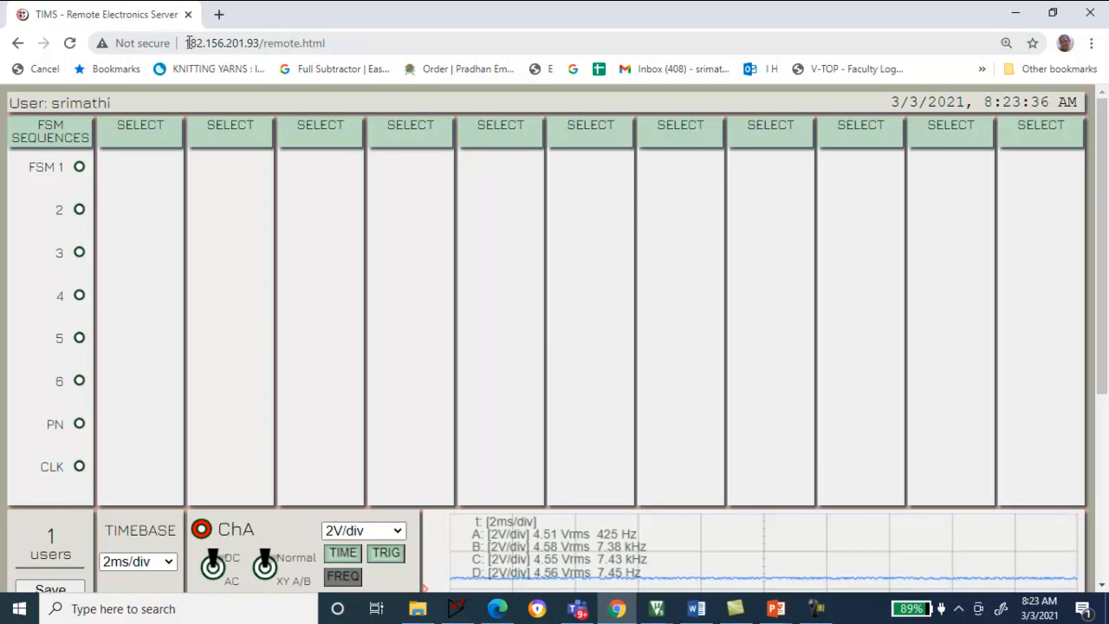
left_click_drag(183, 42, 340, 59)
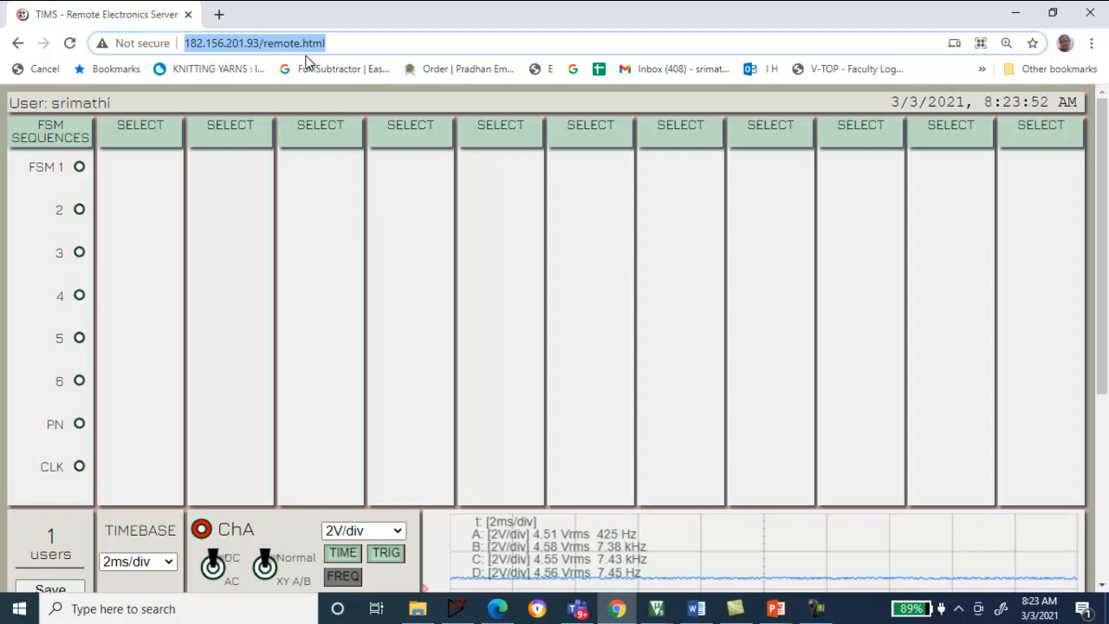
left_click(1104, 325)
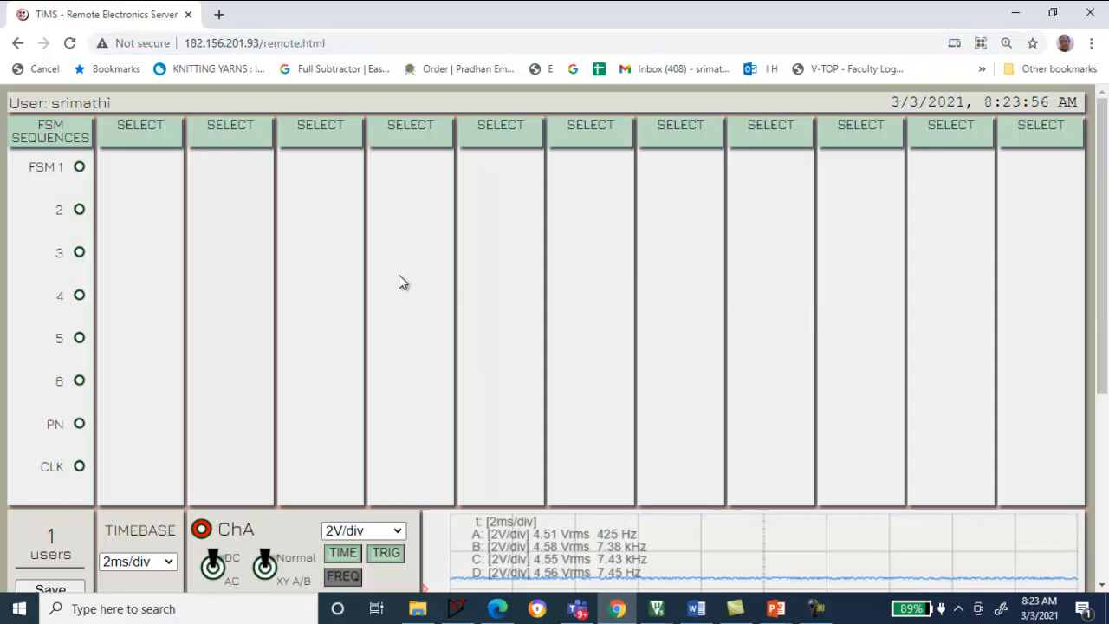
Load Dual NAND Module 1 into the third slot of the remote board
left_click(222, 137)
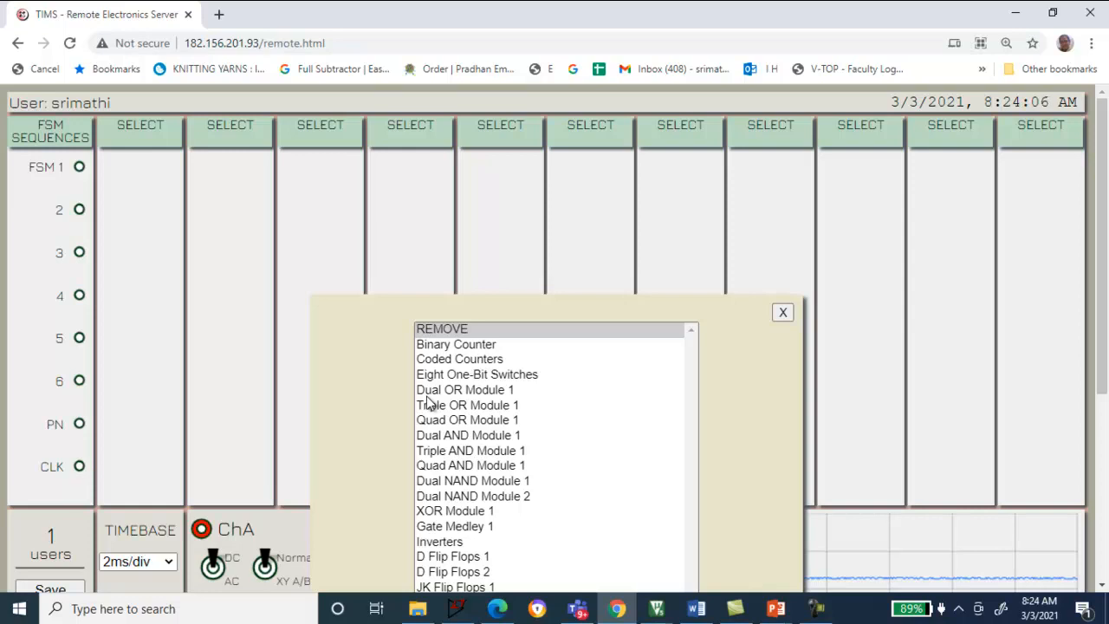
left_click(453, 481)
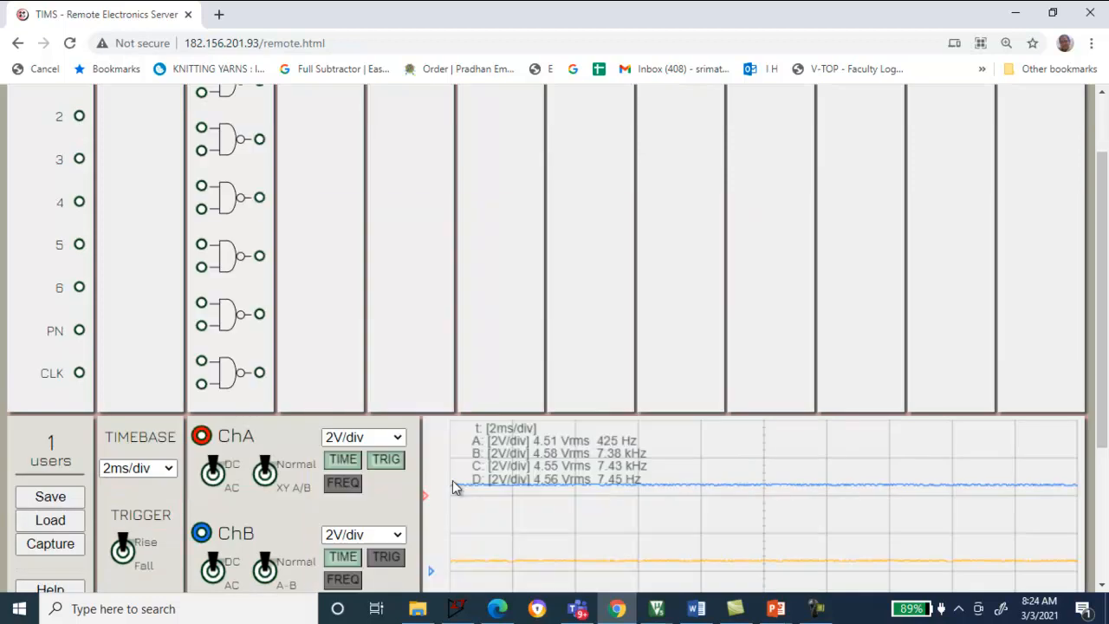
scroll(1106, 277, "up", 2)
key("alt+Tab")
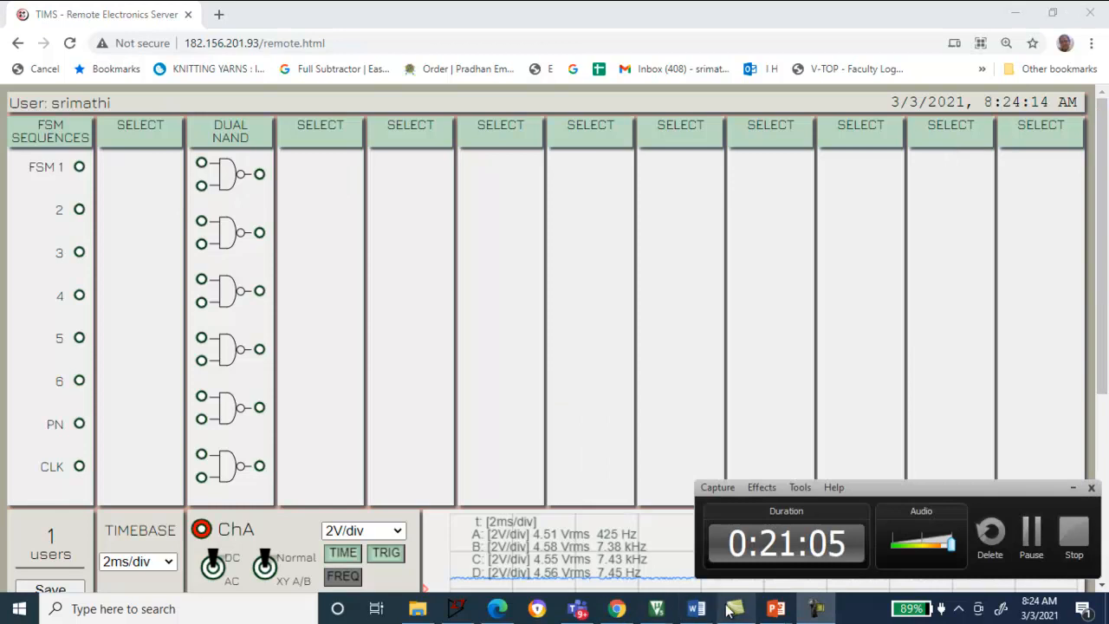
mouse_move(696, 608)
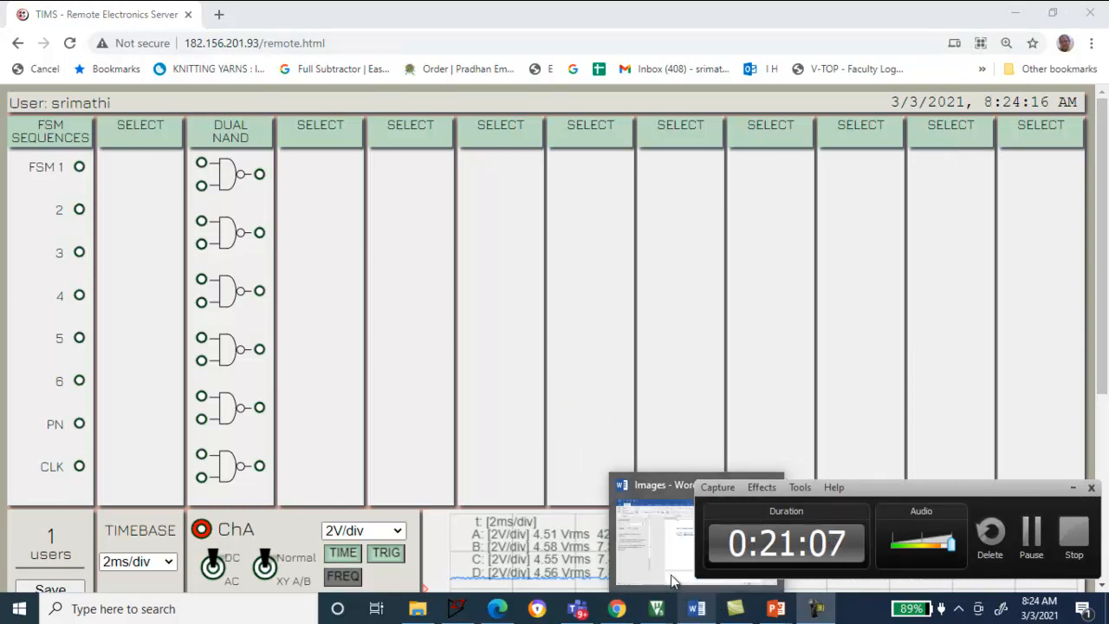
mouse_move(669, 573)
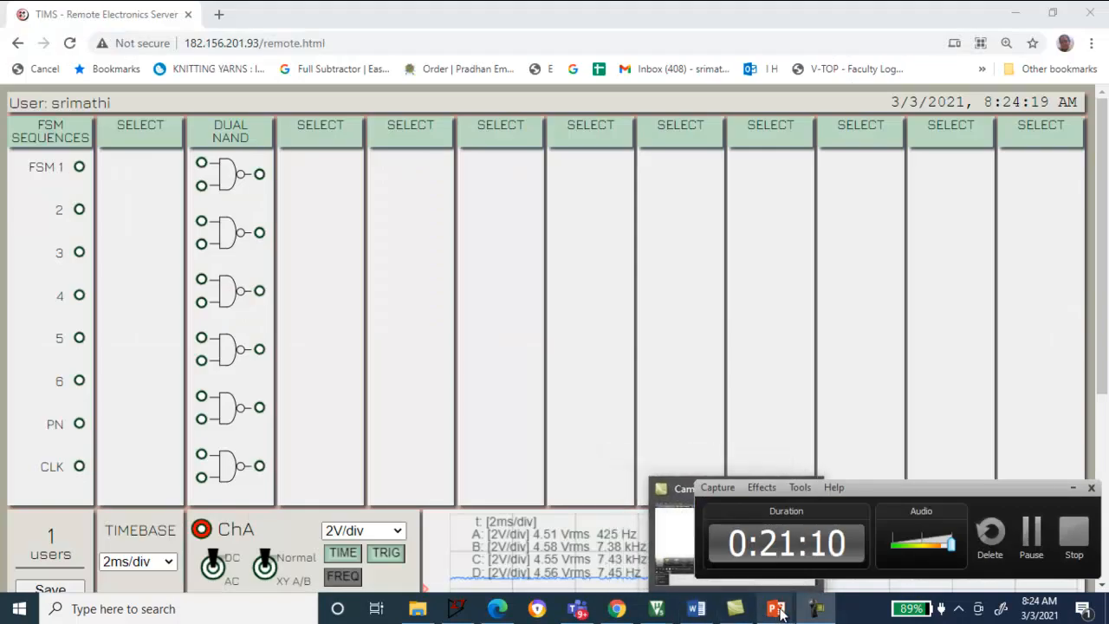
mouse_move(780, 611)
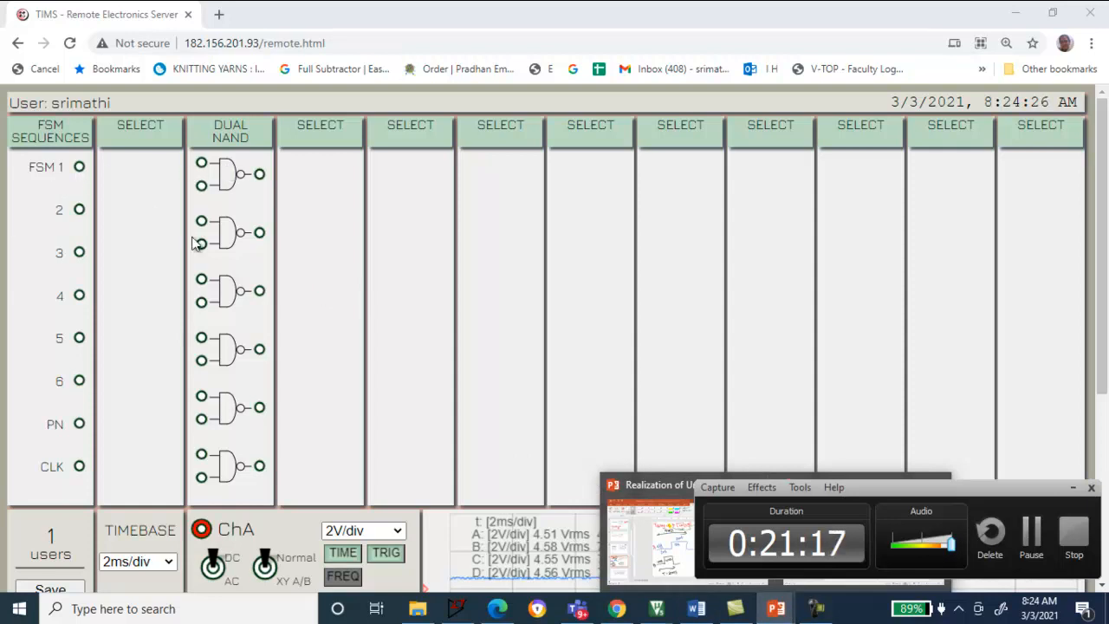
Wire the FSM 1 output to both inputs of the first NAND gate
left_click(80, 169)
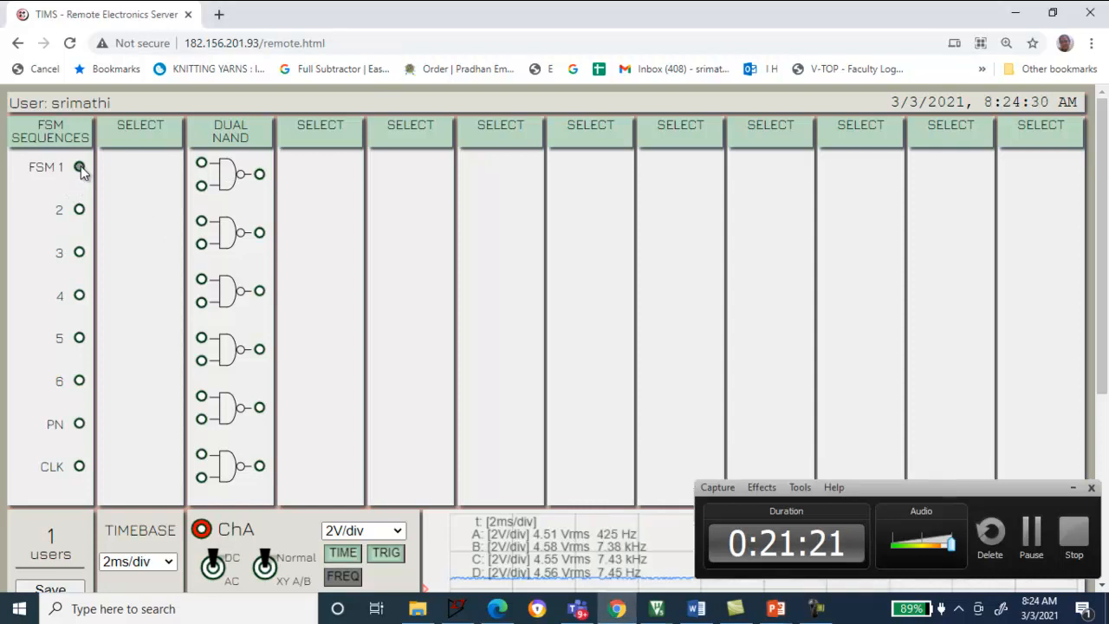
left_click(80, 167)
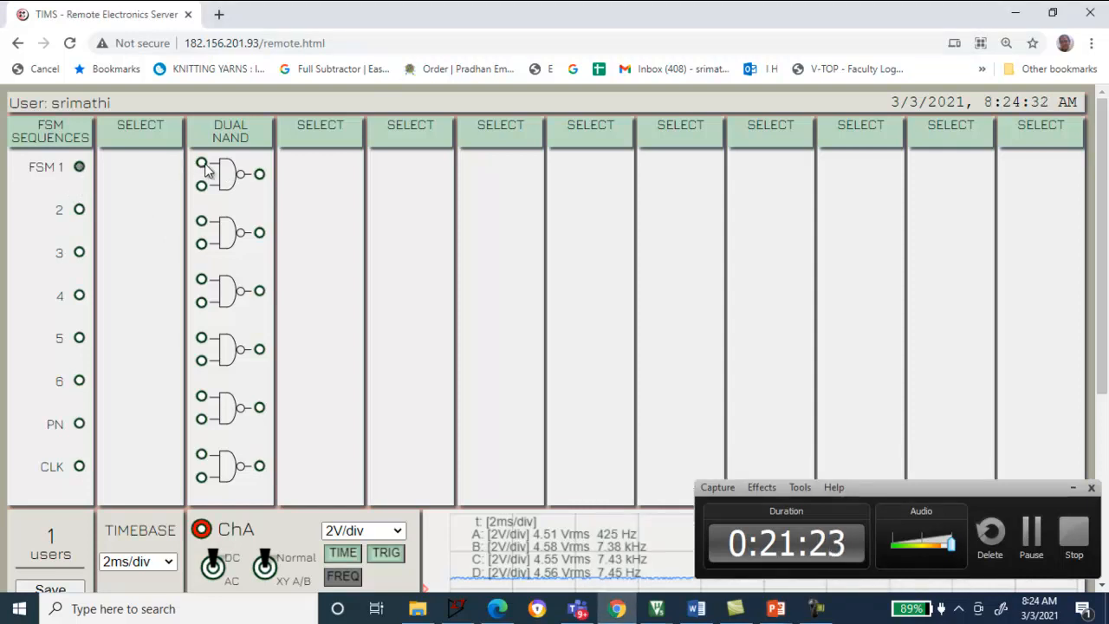
left_click(202, 165)
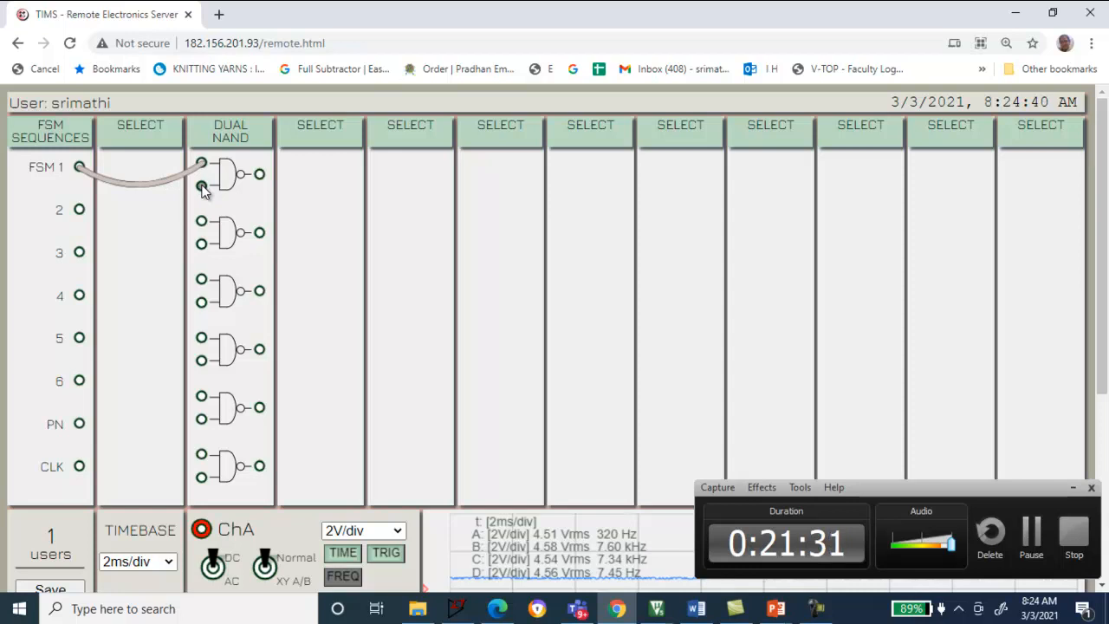
left_click(201, 187)
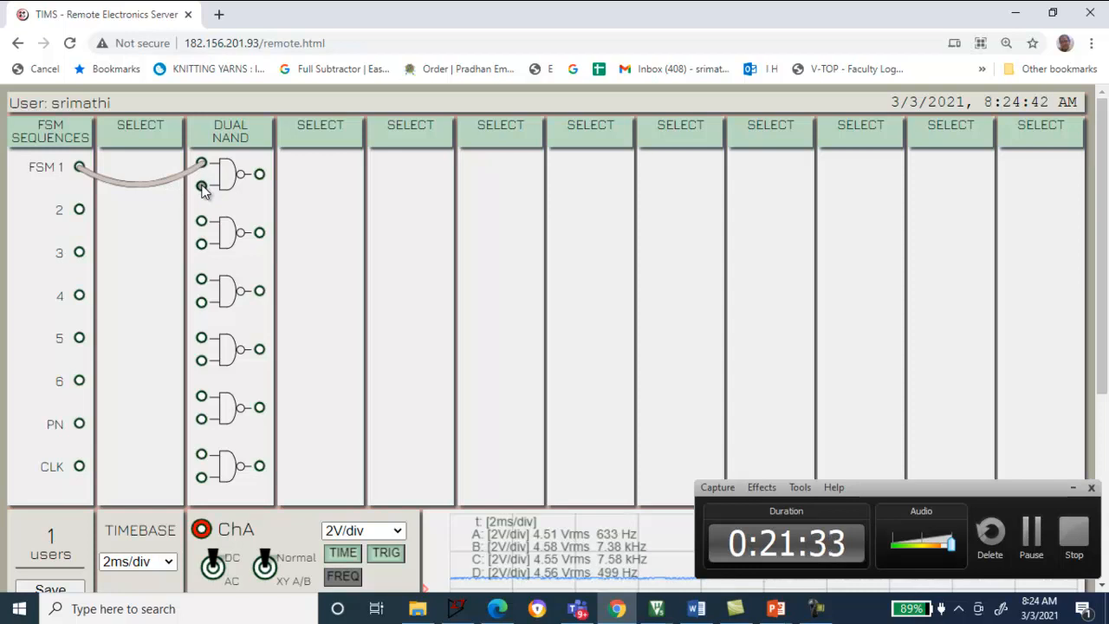
left_click(79, 170)
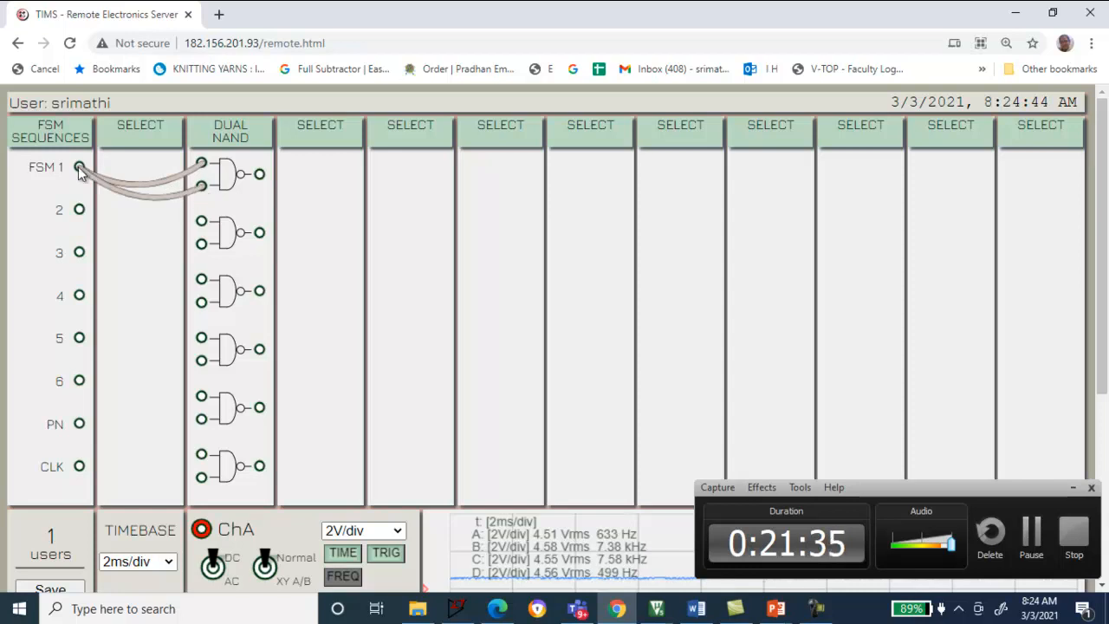
Wire the FSM 2 output to both inputs of the second NAND gate
left_click(79, 210)
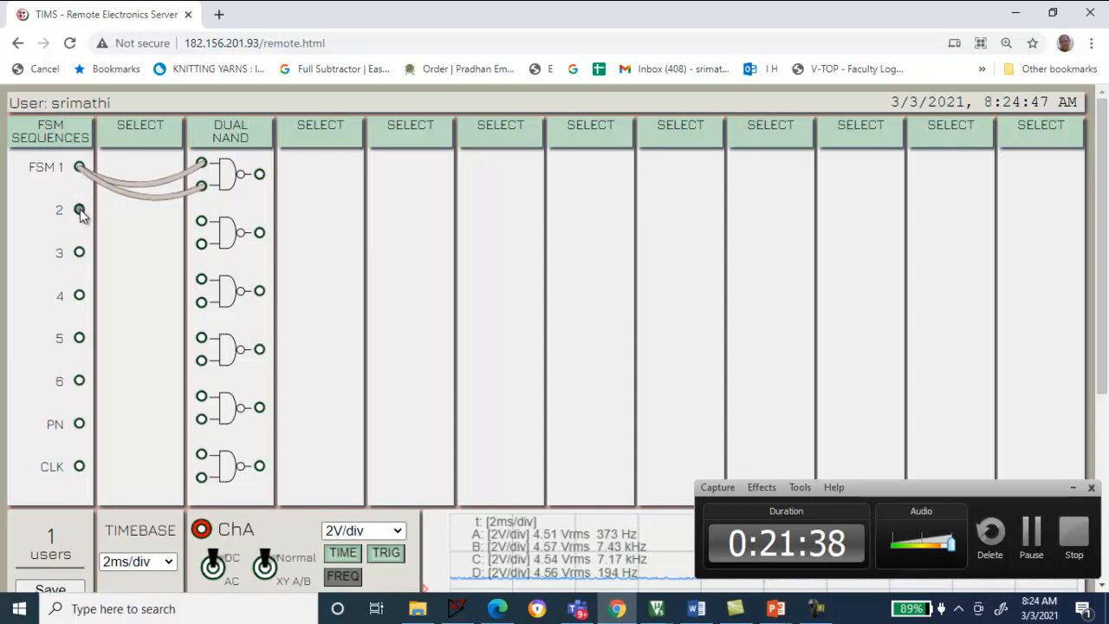
left_click(202, 222)
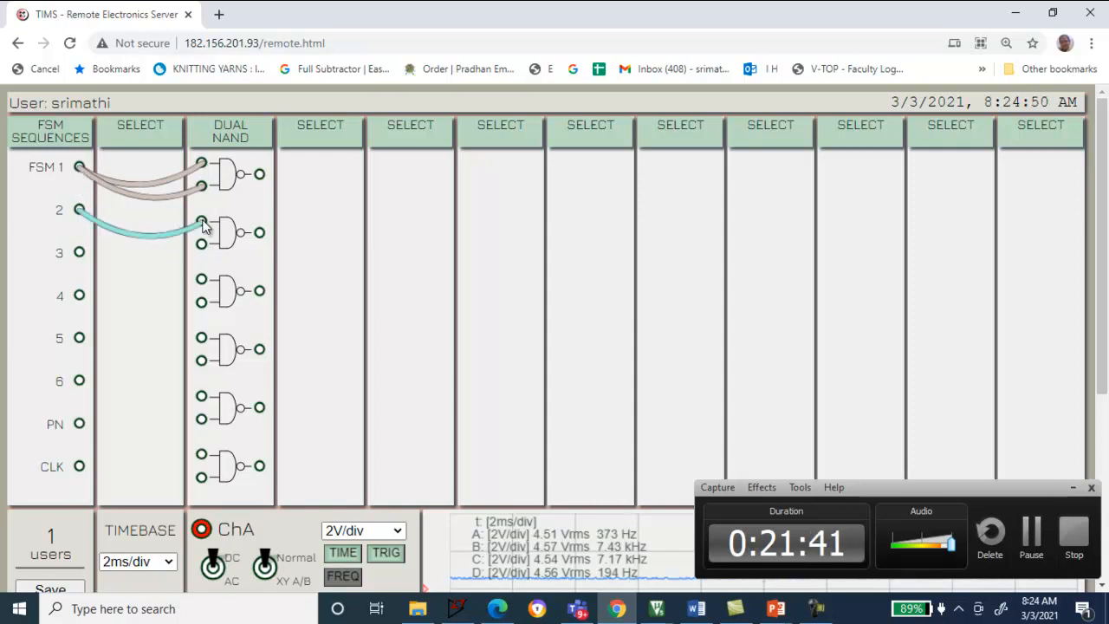
left_click(79, 209)
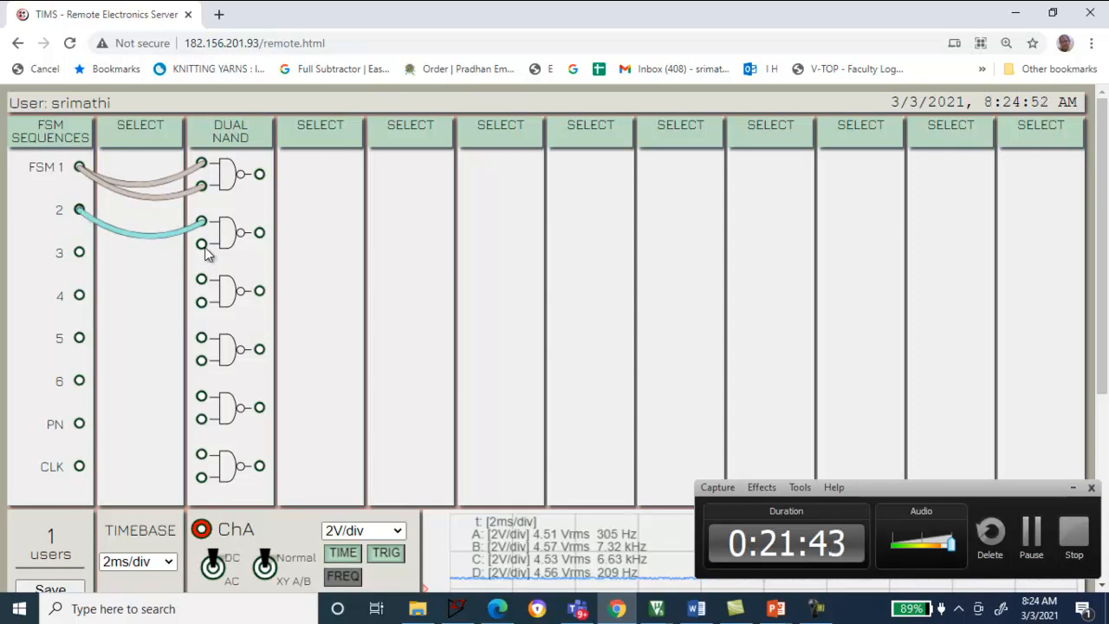
left_click(202, 244)
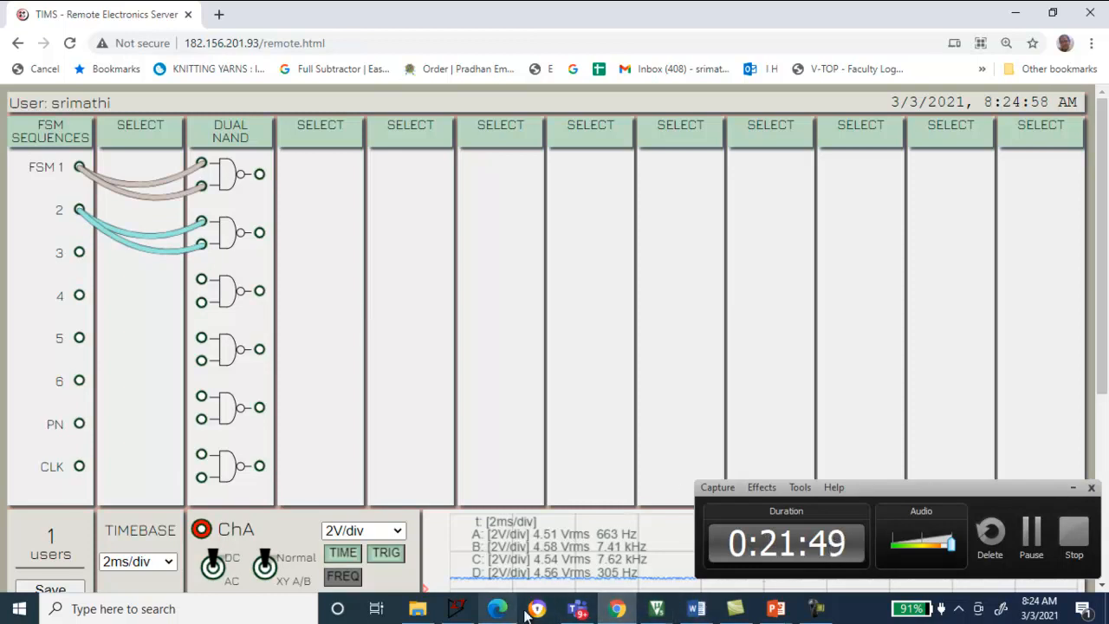
Consult the NOR schematic in LTspice and, back on the TIMS page, wire the first and second NAND outputs to the third NAND gate's inputs
left_click(457, 608)
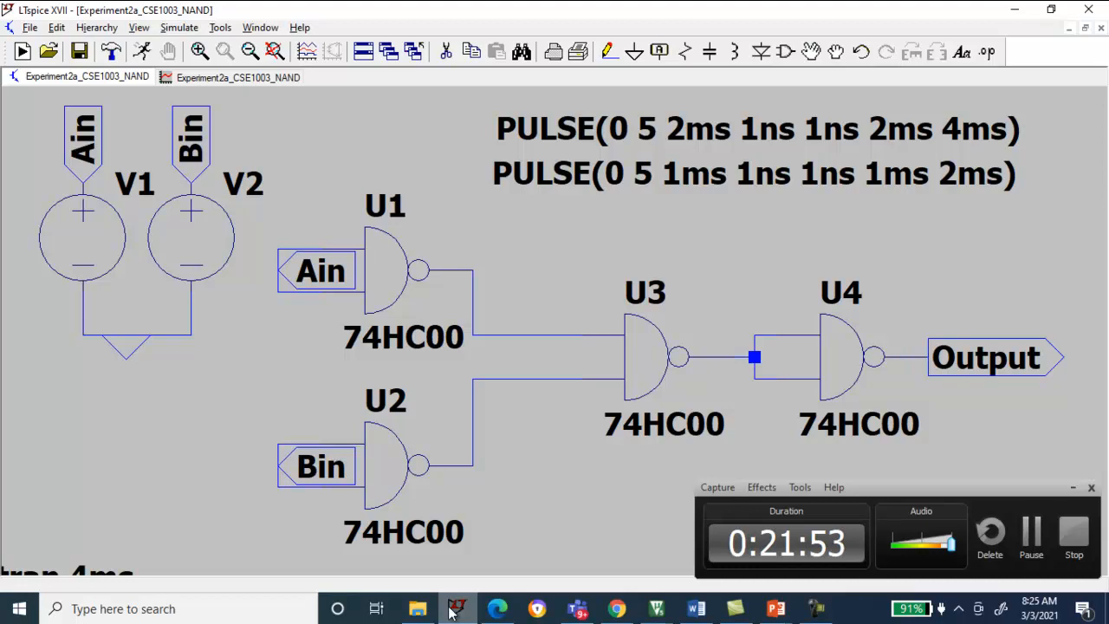
left_click(450, 612)
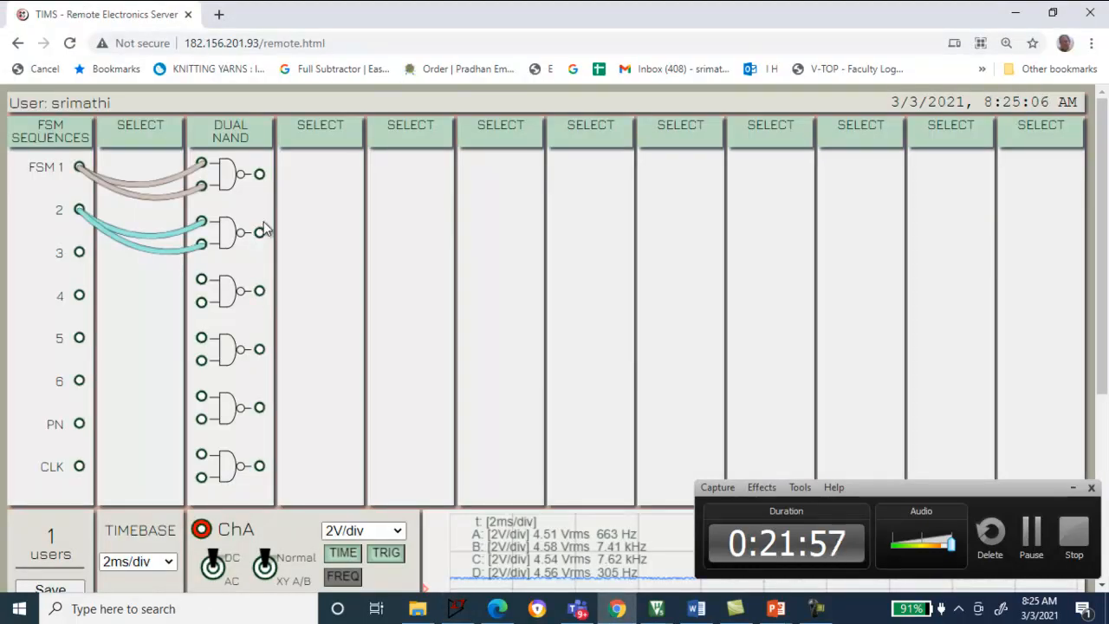
left_click(259, 174)
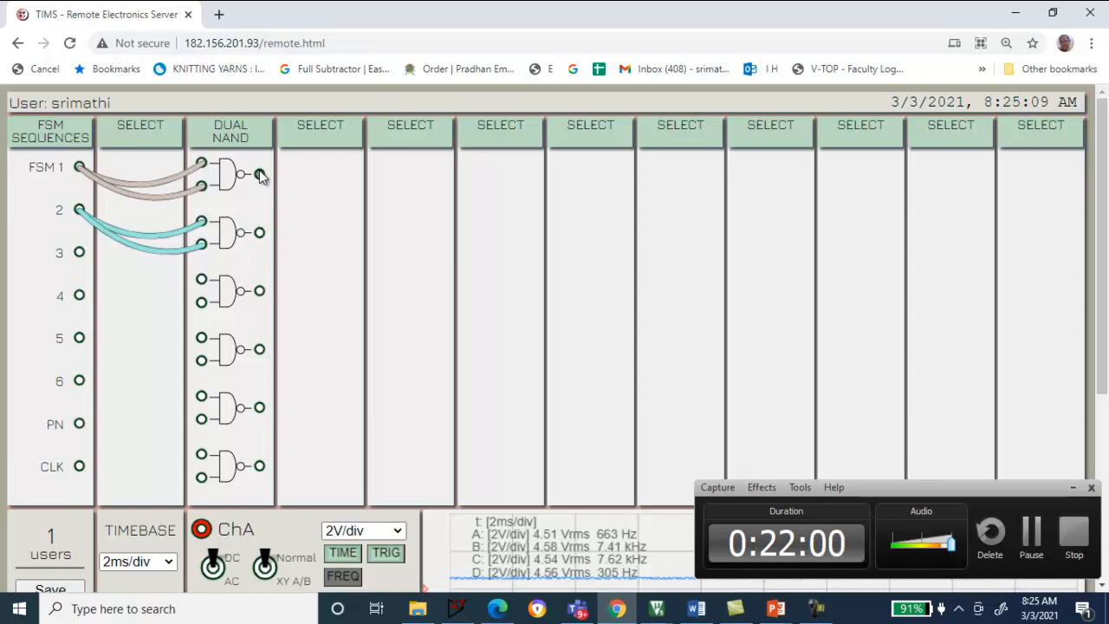
left_click(201, 279)
left_click(259, 233)
left_click(201, 303)
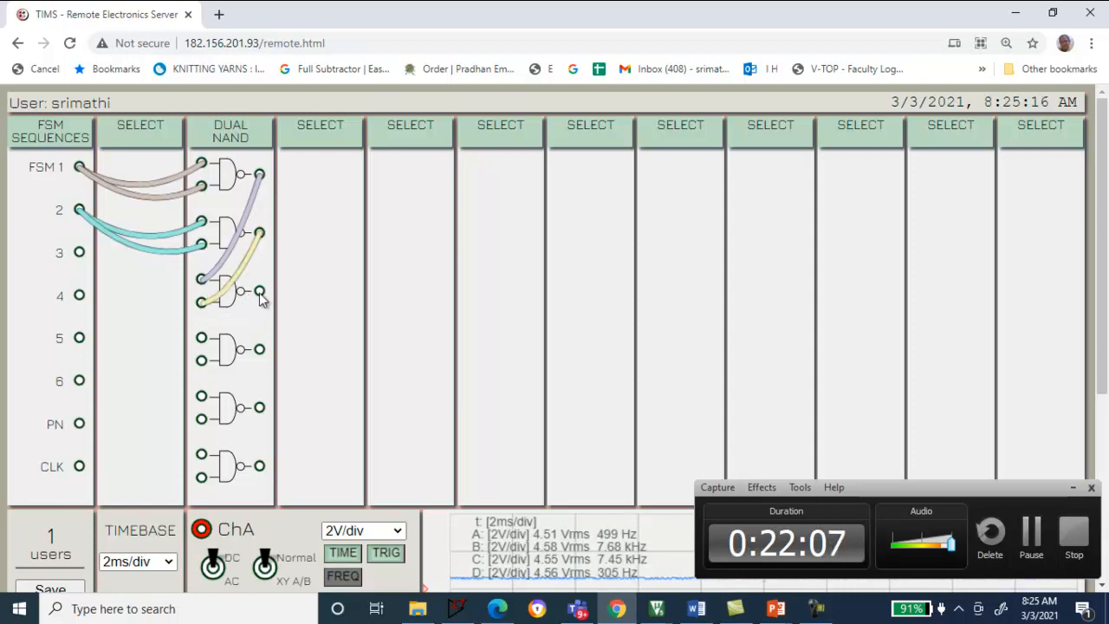
Wire the third NAND gate's output to both inputs of the fourth NAND gate
left_click(201, 337)
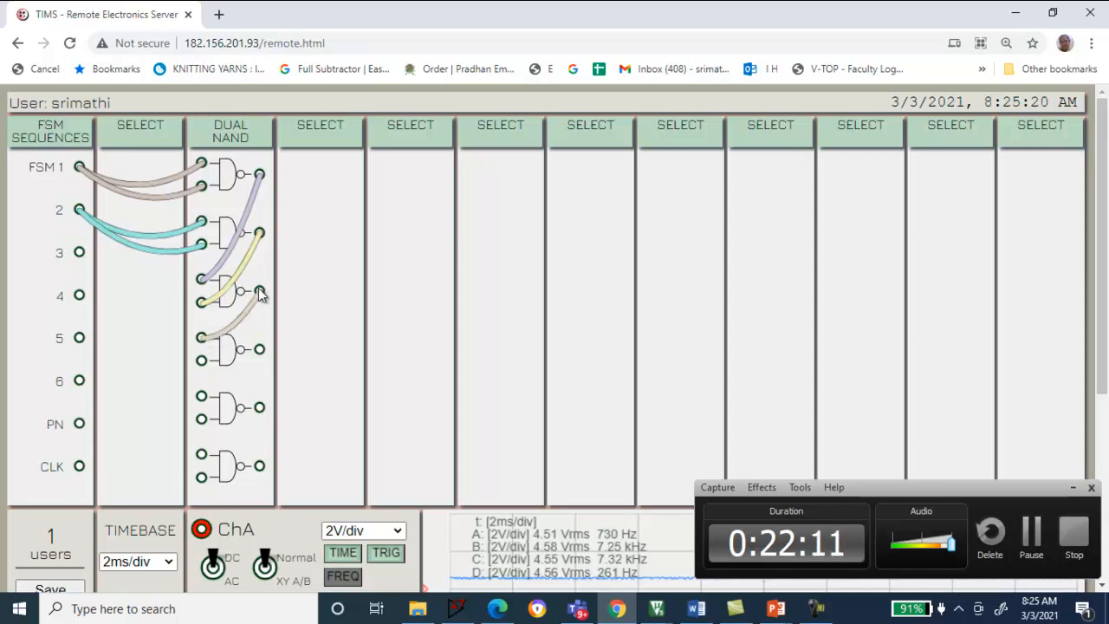
left_click(201, 360)
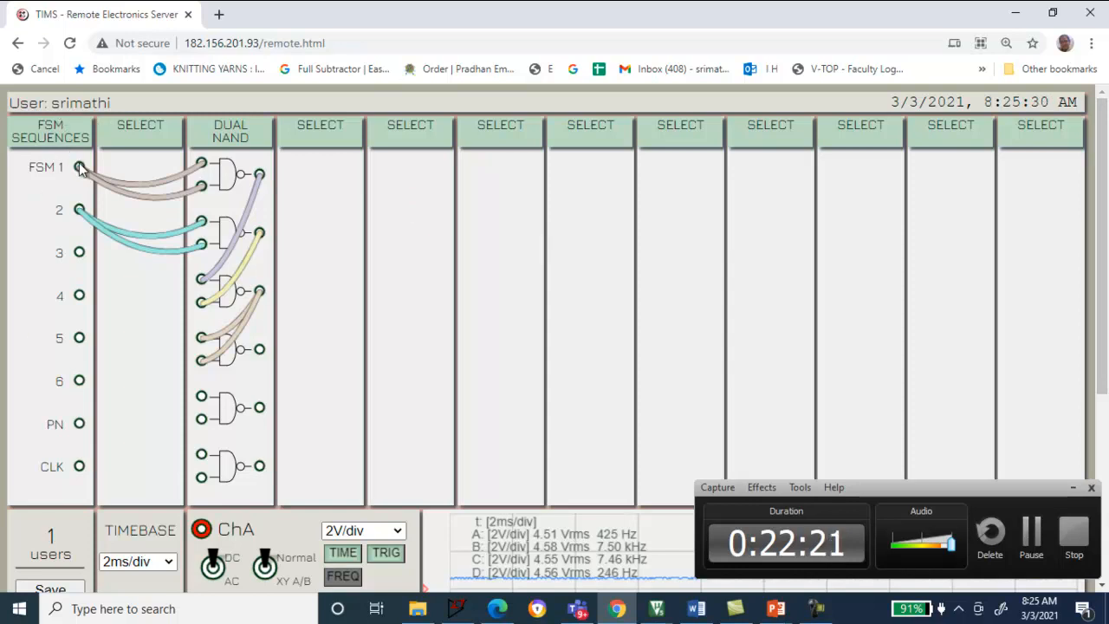
Connect the FSM 1 output to oscilloscope channel A and FSM 2 to channel B, dismissing the module list
left_click_drag(78, 167, 202, 530)
left_click_drag(1102, 232, 1102, 283)
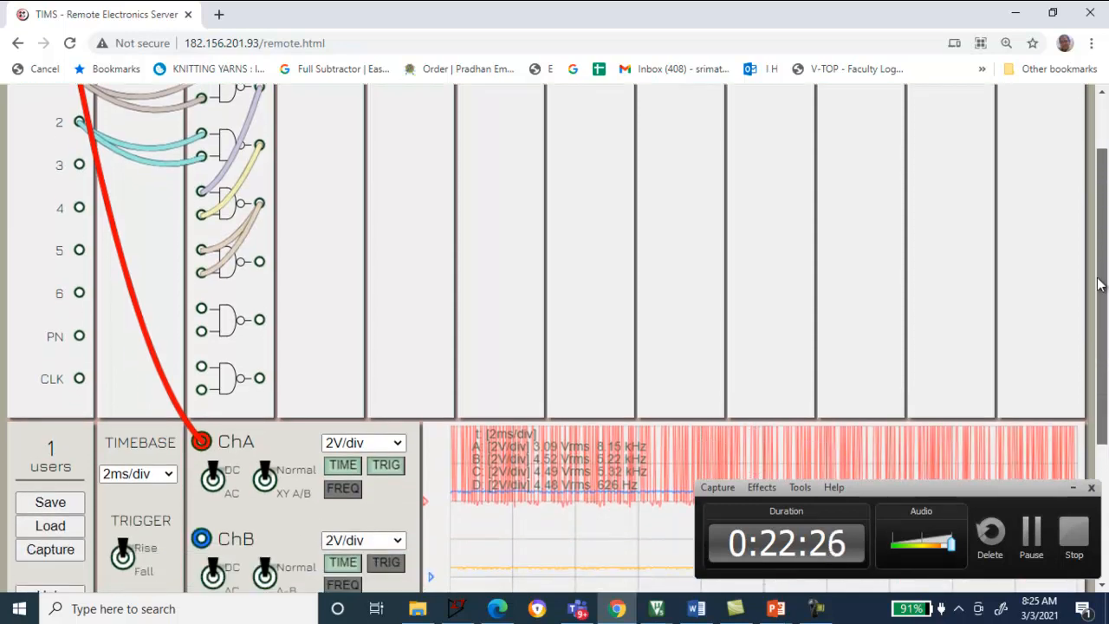
left_click(75, 124)
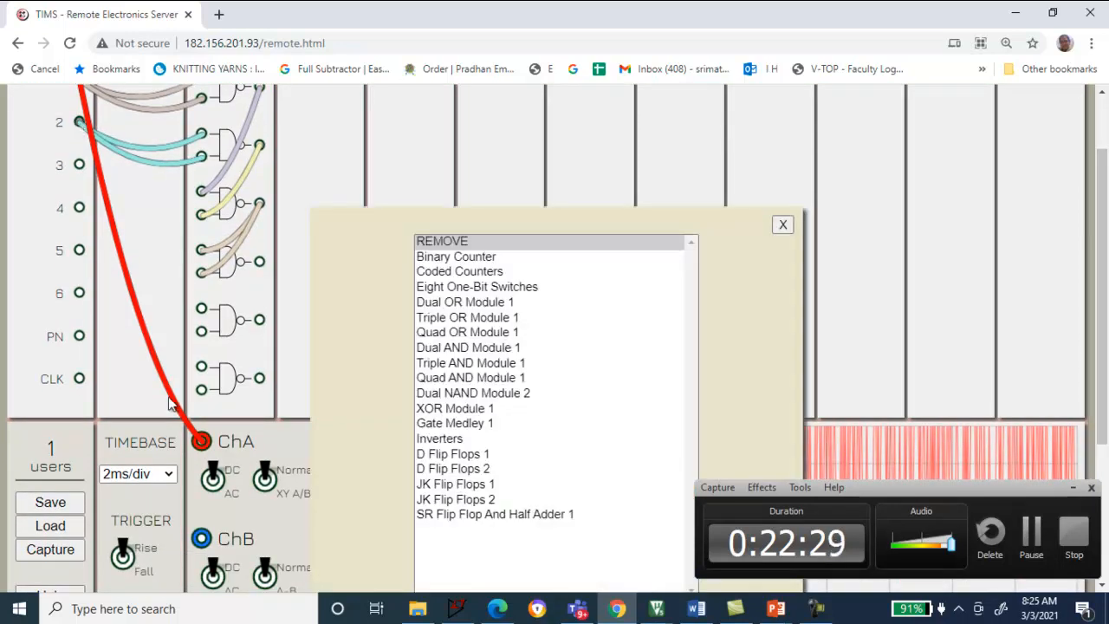
left_click(201, 539)
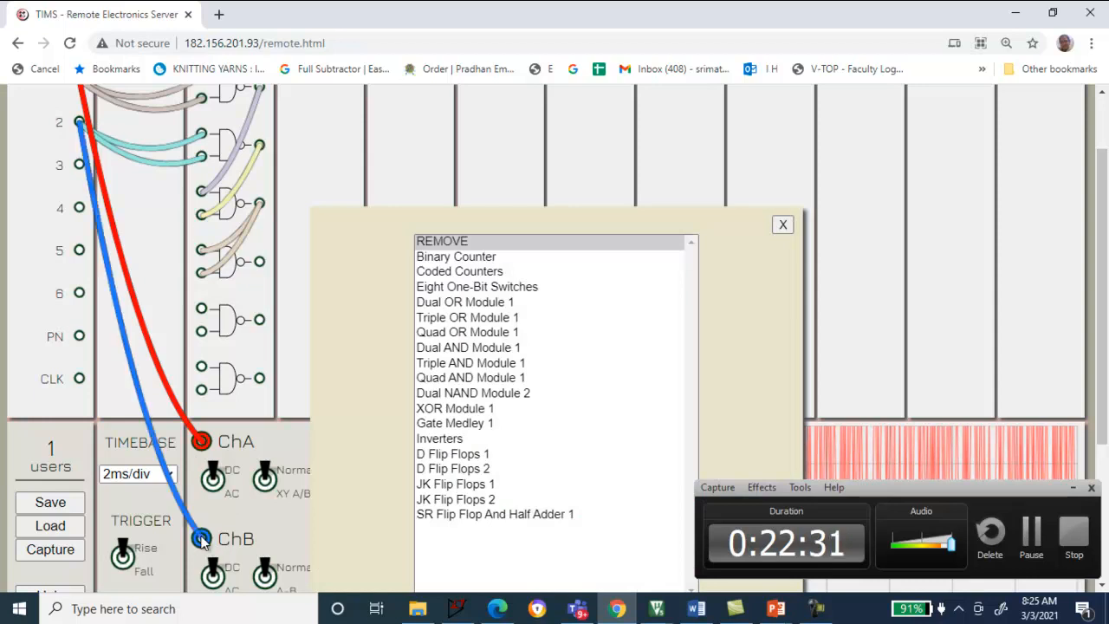
left_click(784, 225)
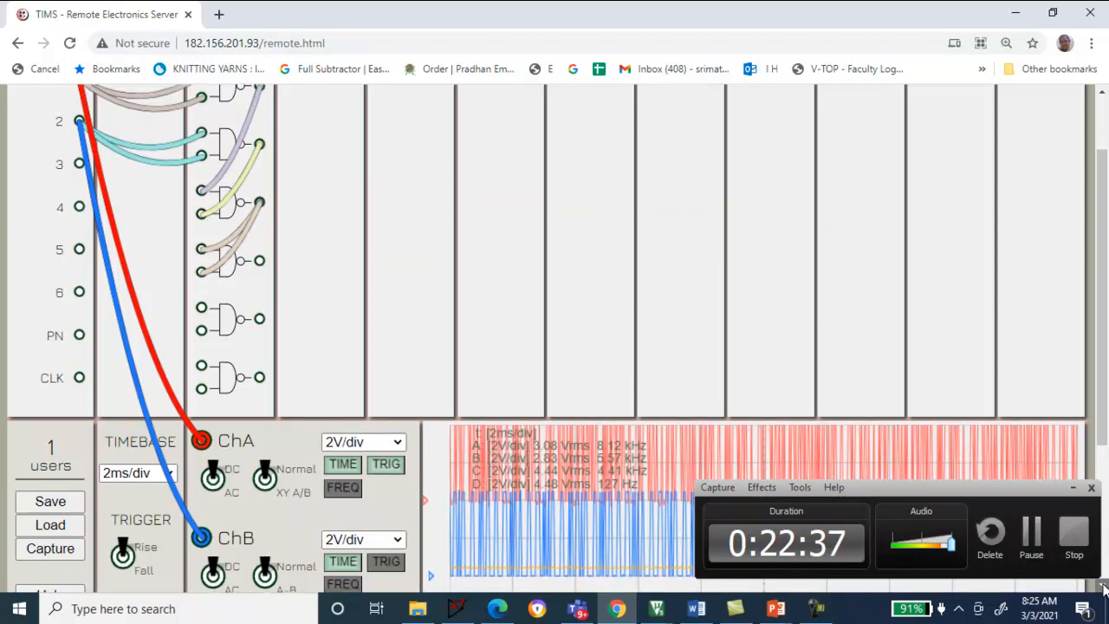
Connect the third NAND gate's output to oscilloscope channel C and shift its trace to the lower edge of the display
scroll(1102, 584, "down", 2)
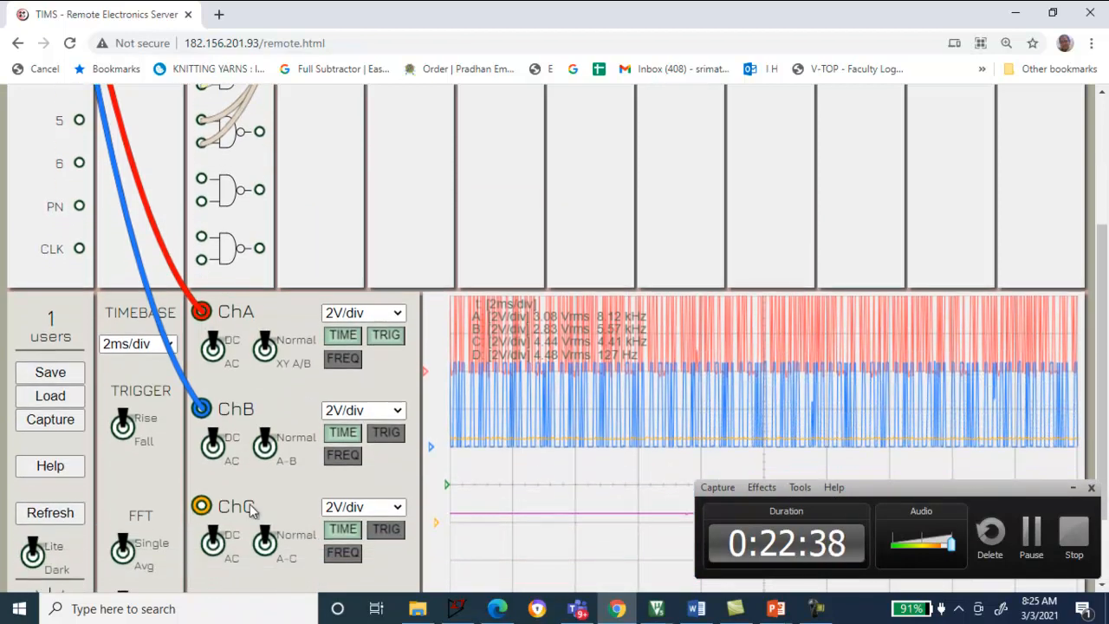
left_click(201, 506)
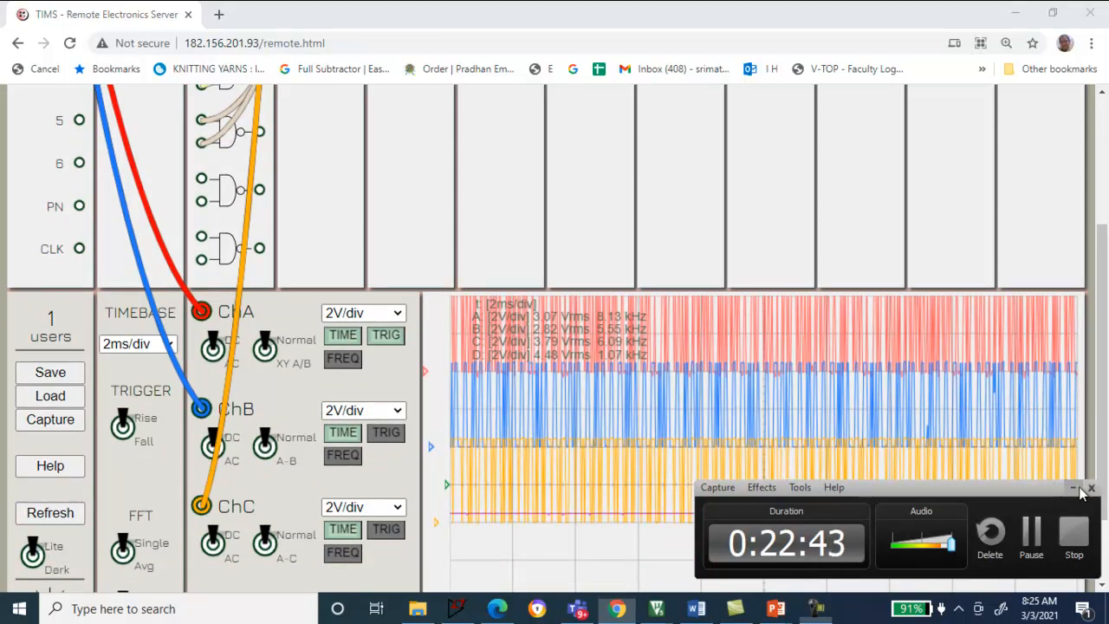
left_click(1075, 489)
left_click_drag(1106, 476, 1107, 551)
left_click_drag(436, 425, 437, 562)
left_click(214, 541)
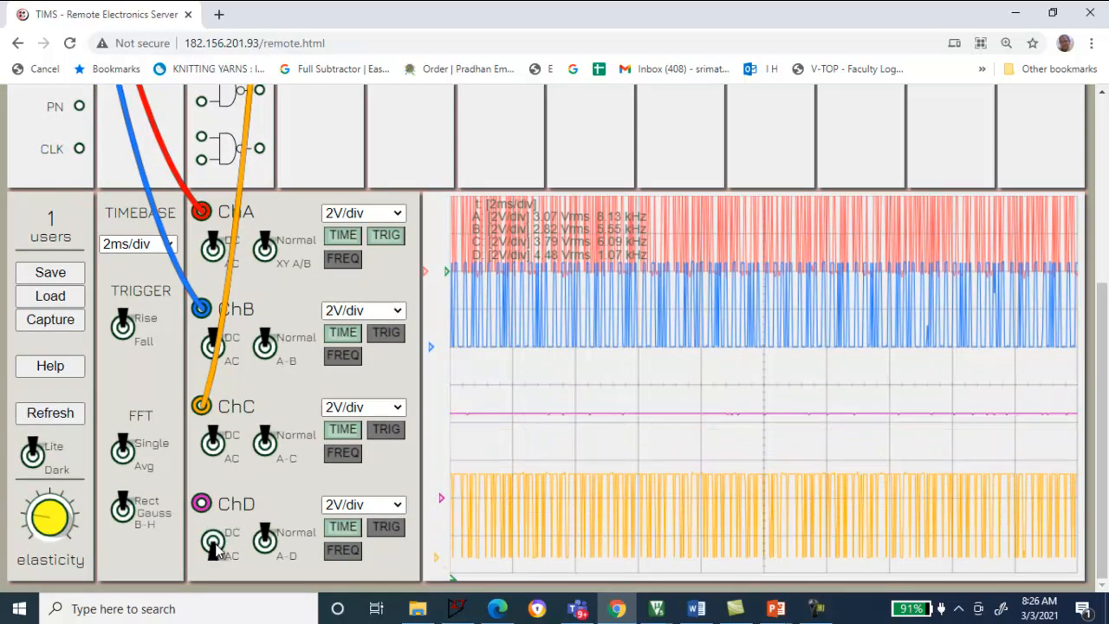
left_click(264, 541)
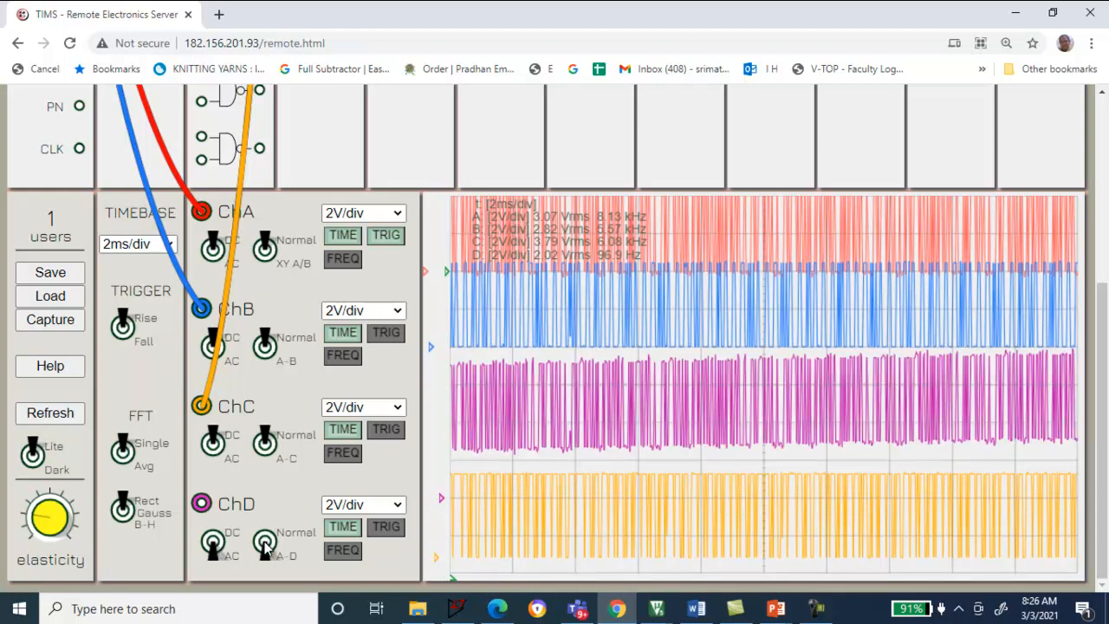
left_click(264, 542)
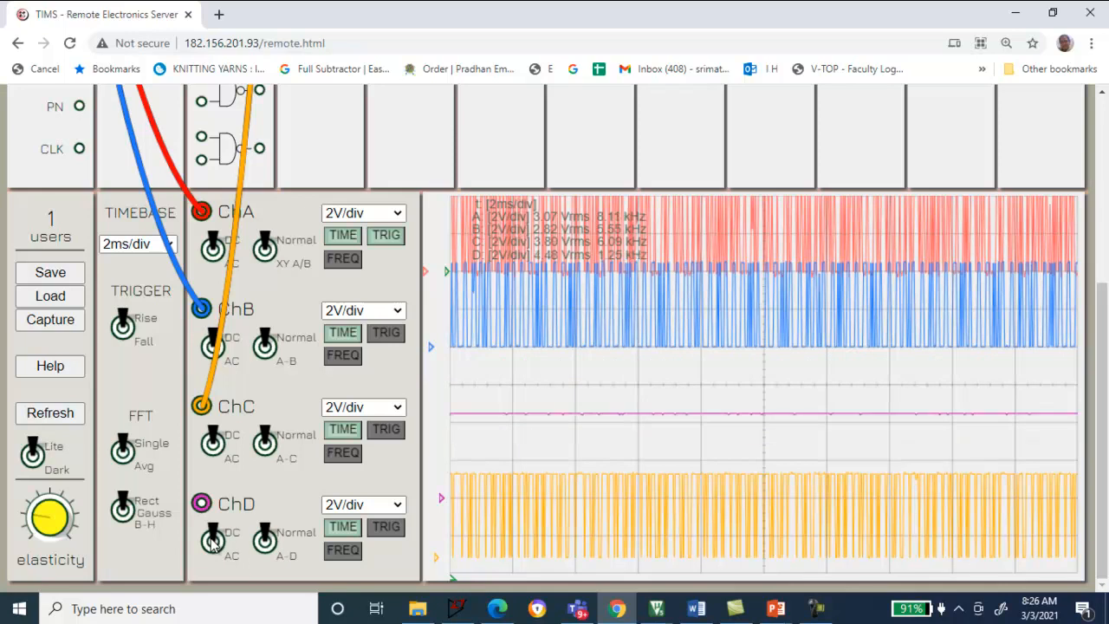
mouse_move(442, 499)
left_mouse_down()
mouse_move(459, 571)
mouse_move(466, 505)
left_mouse_up()
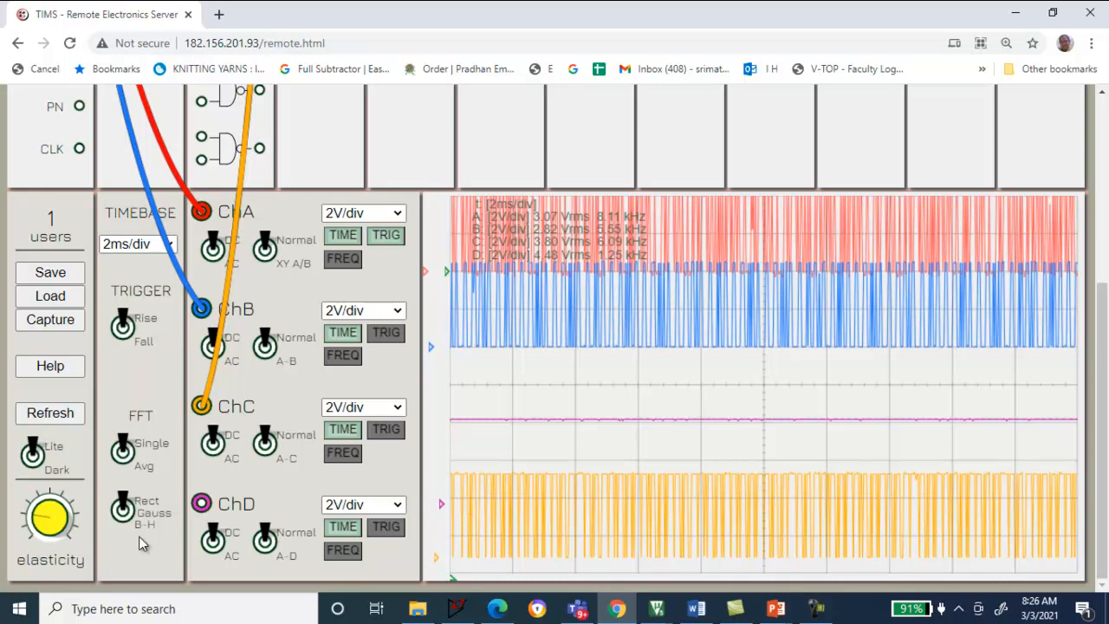
left_click(349, 508)
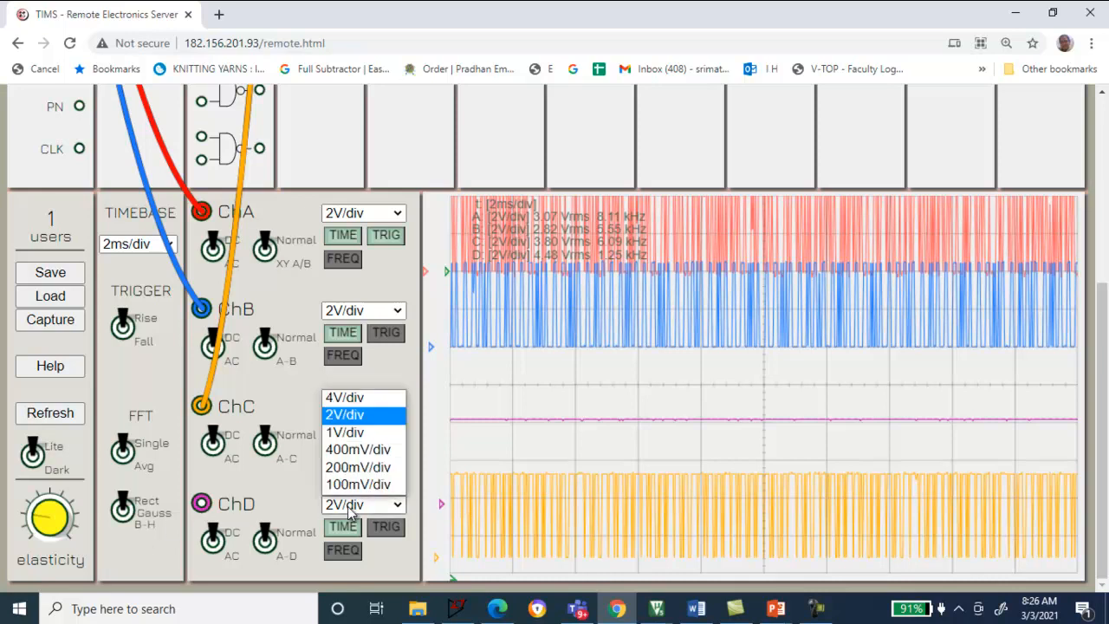
left_click(349, 510)
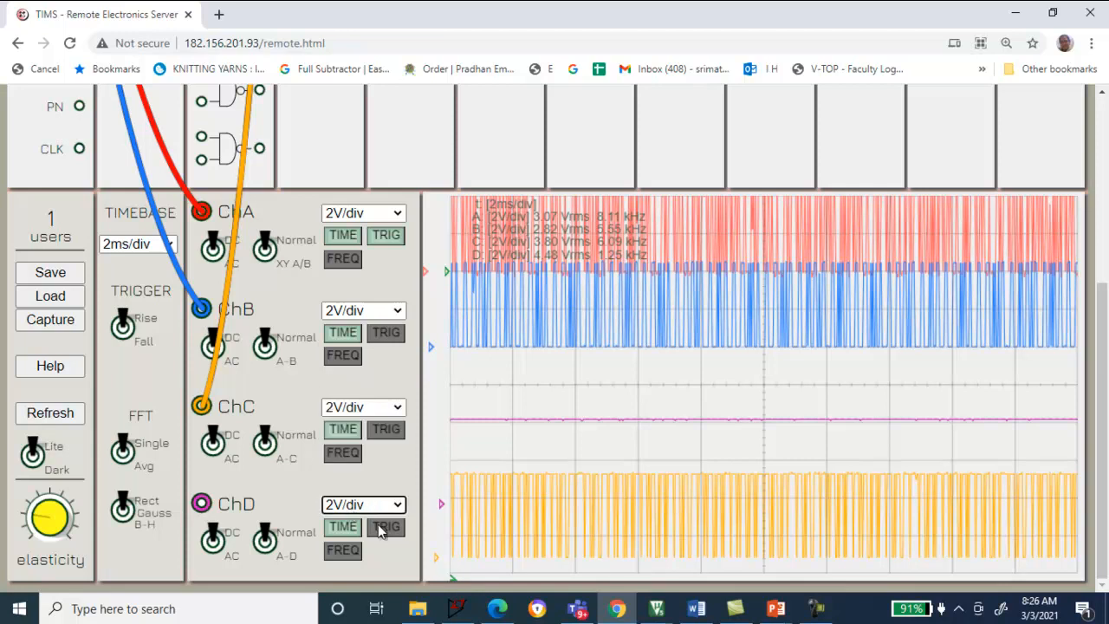
Disable triggering on the oscilloscope and hide the channel D time trace
left_click(379, 529)
left_click(379, 529)
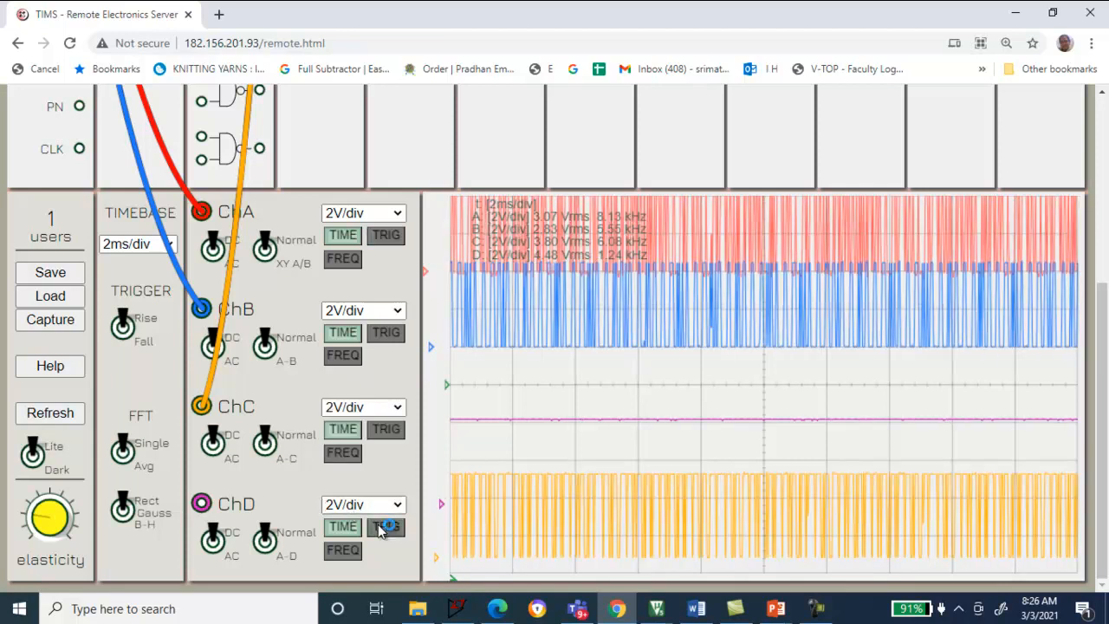
left_click(351, 528)
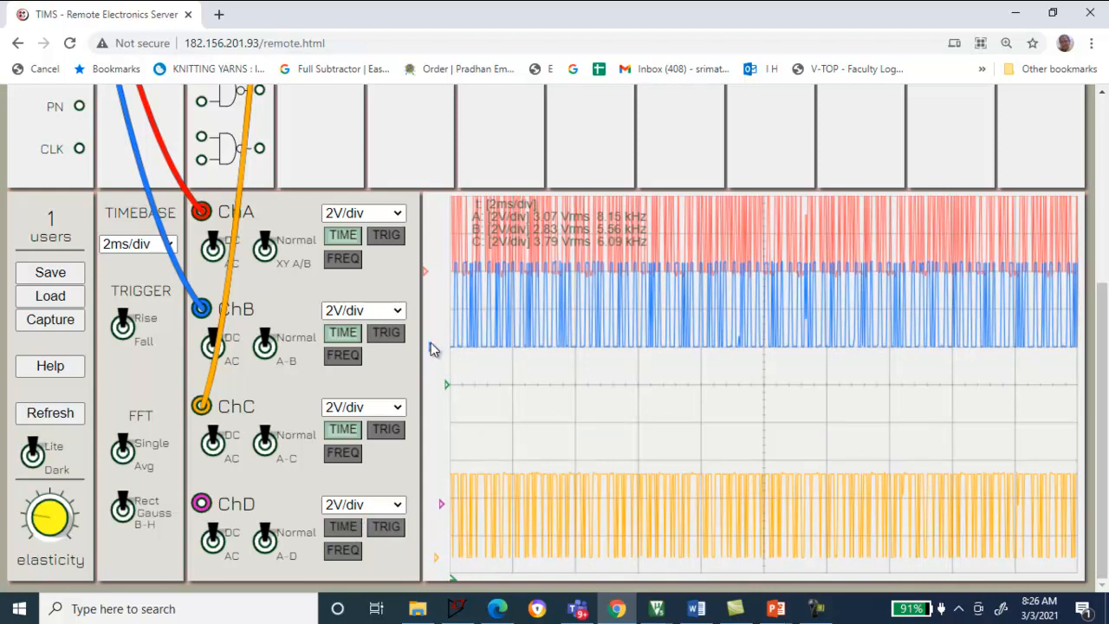
Shift the channel B trace down to just above channel C and the channel A trace down to just above channel B
left_click_drag(431, 346, 427, 430)
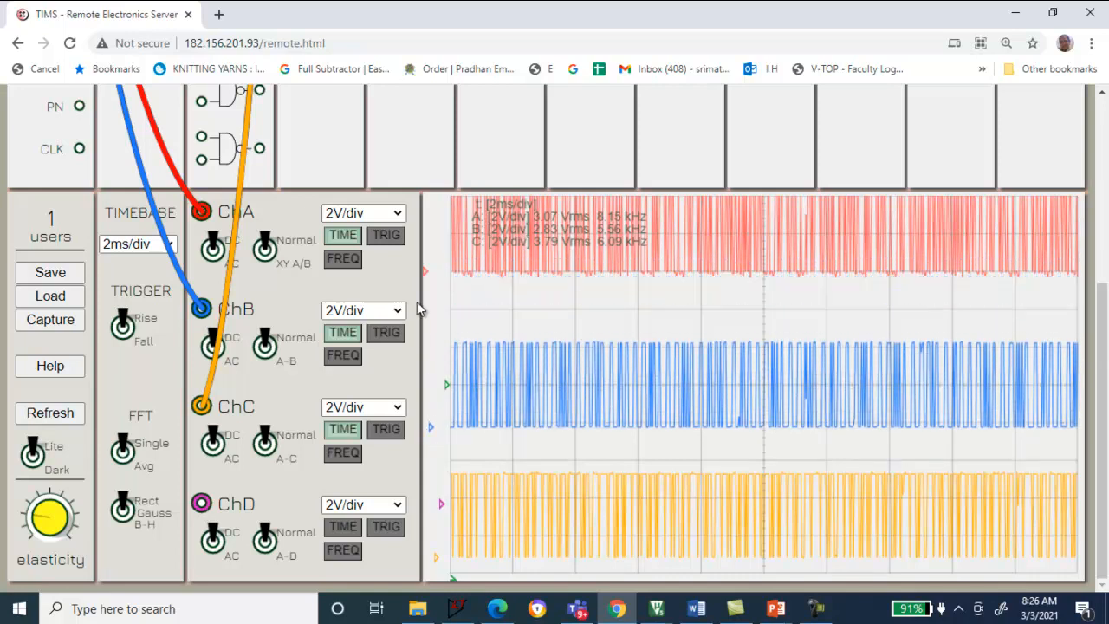
left_click_drag(425, 273, 425, 340)
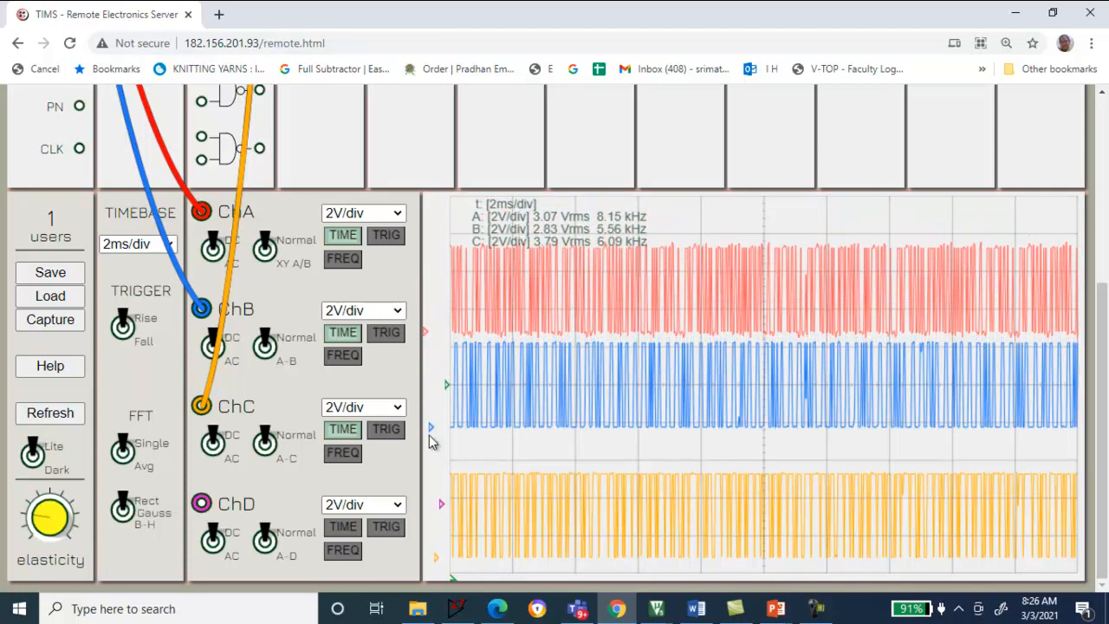
left_click_drag(429, 429, 429, 442)
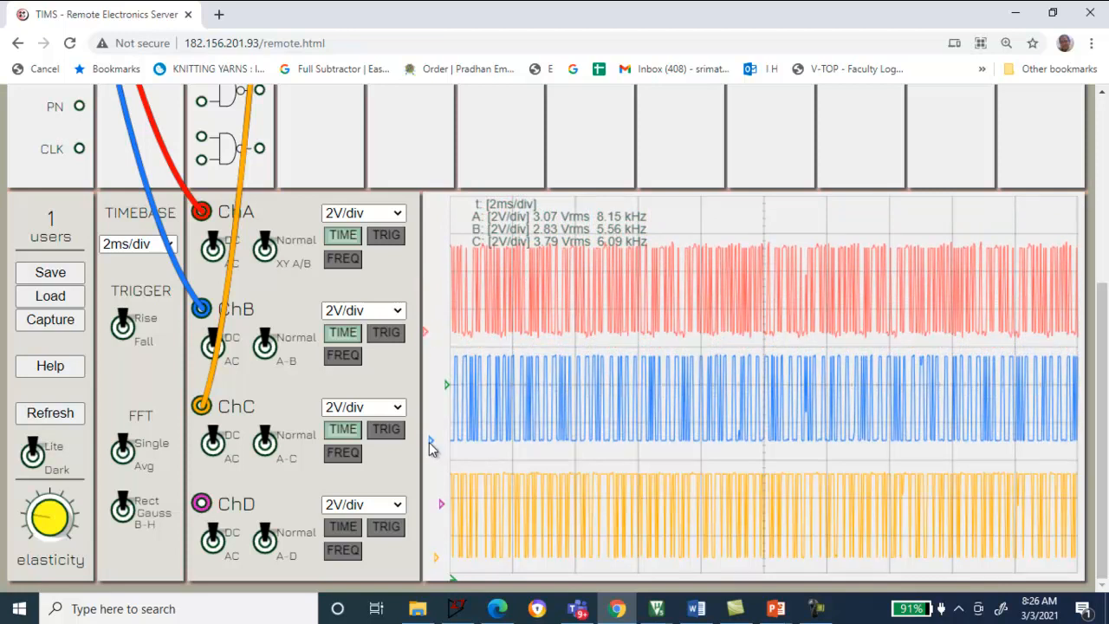
Set the oscilloscope timebase to 20us/div and channel A's vertical scale to 4V/div
left_click_drag(1106, 501, 1106, 494)
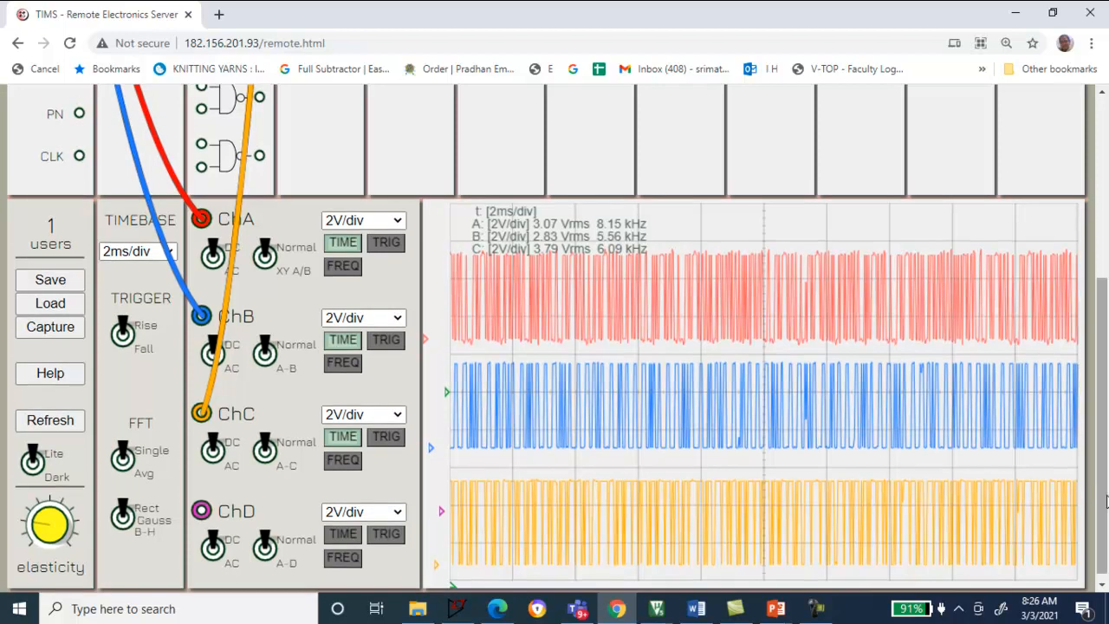
left_click(117, 259)
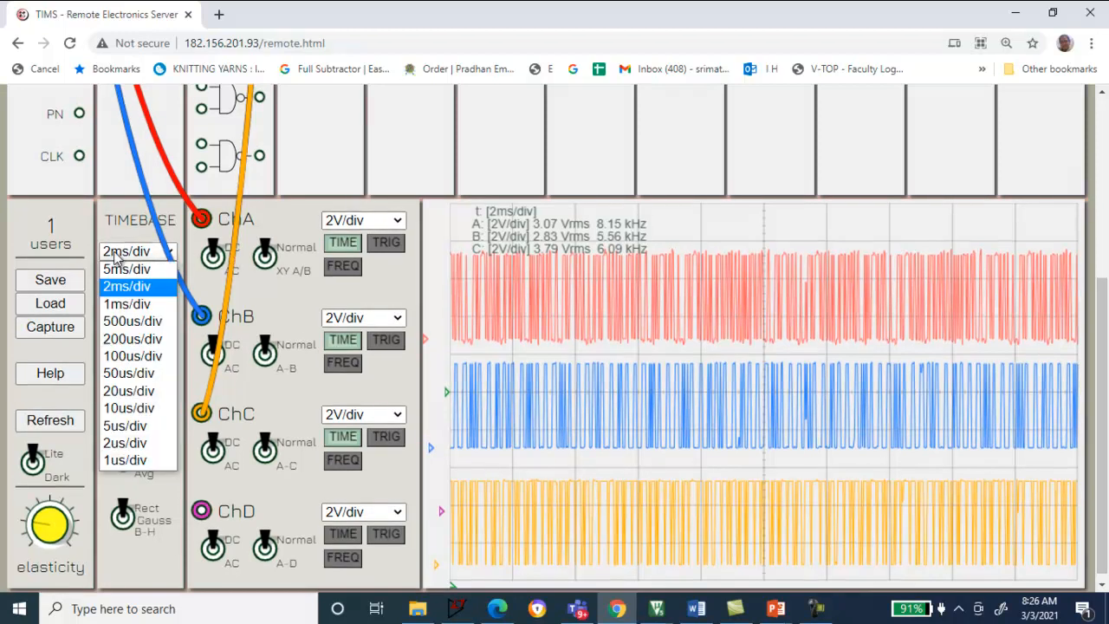
left_click(121, 392)
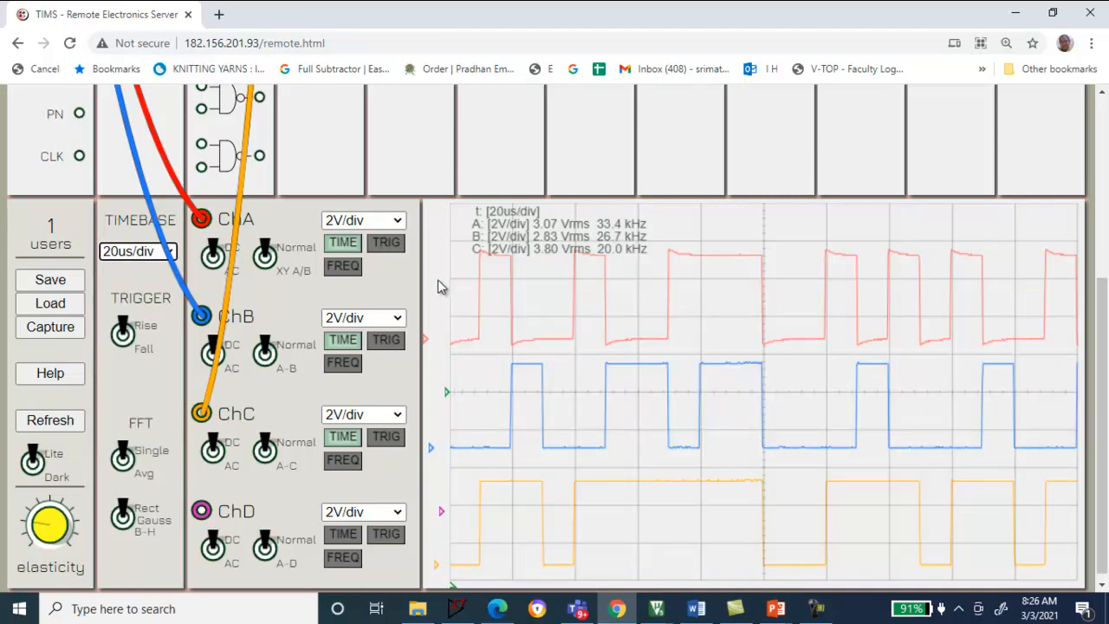
left_click(396, 220)
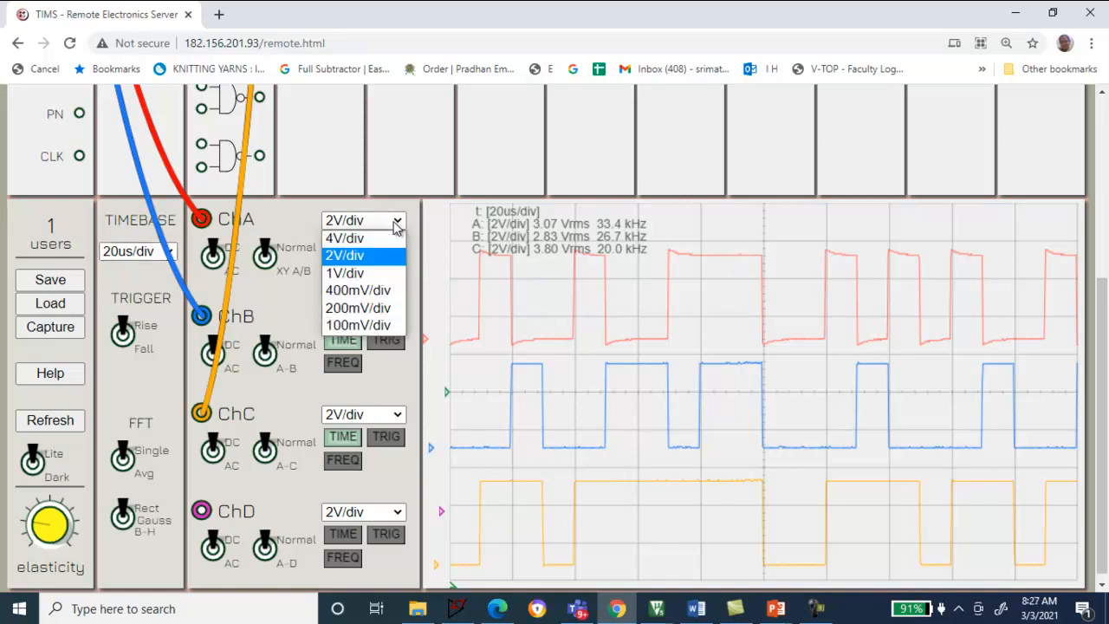
left_click(348, 239)
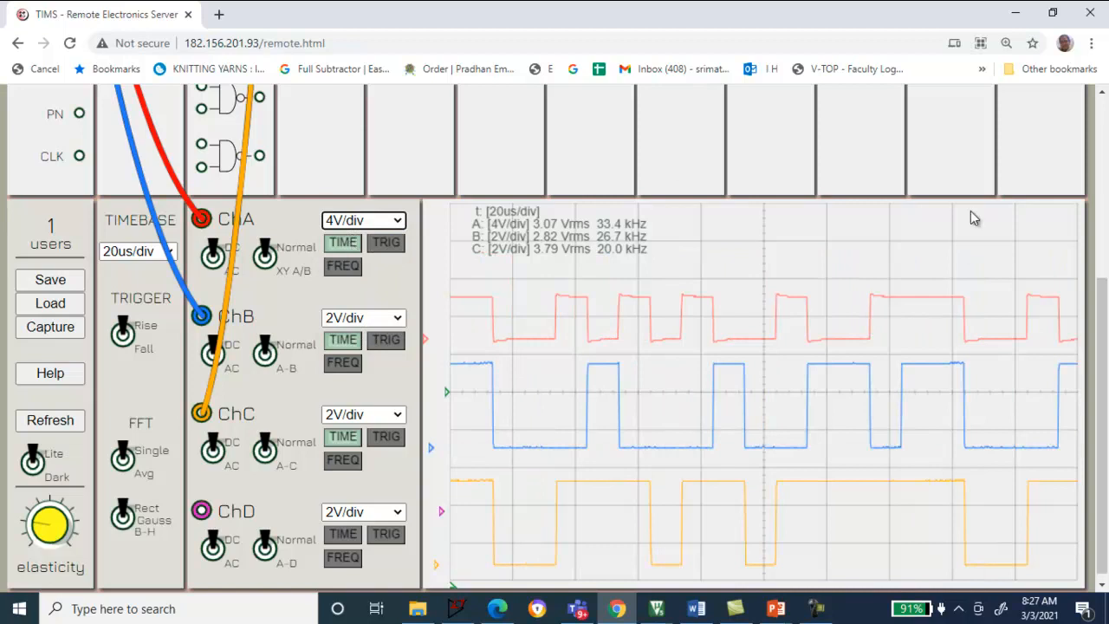
left_click_drag(1105, 355, 1105, 362)
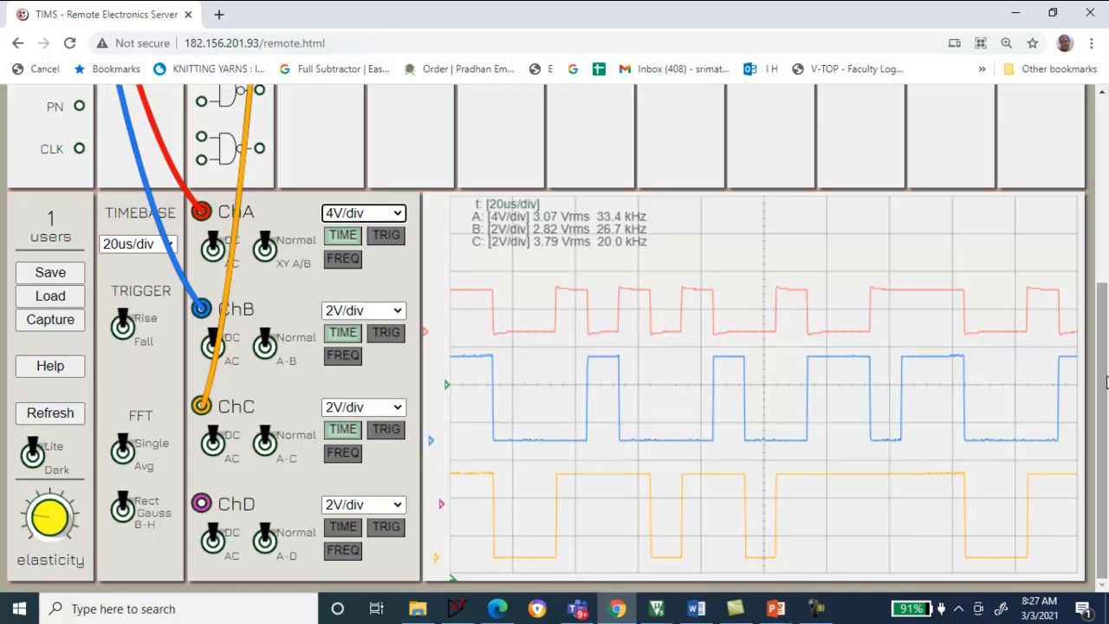
Switch to the Realization of Universal Gates presentation in PowerPoint to check the NOR circuit and truth table on slide 6
key("F9")
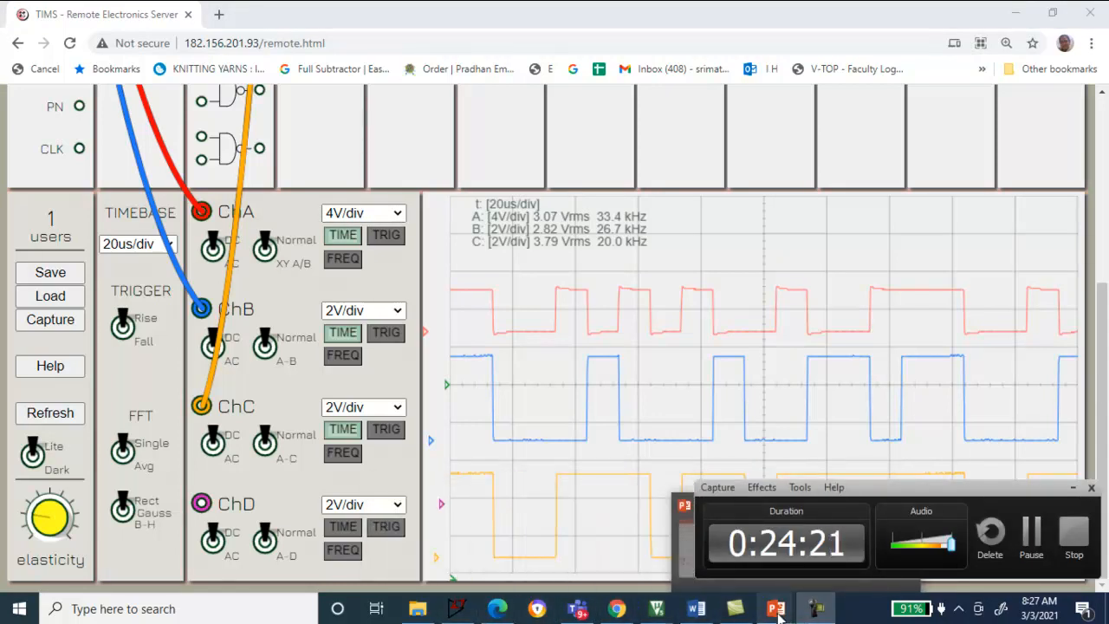
mouse_move(778, 612)
left_click(620, 537)
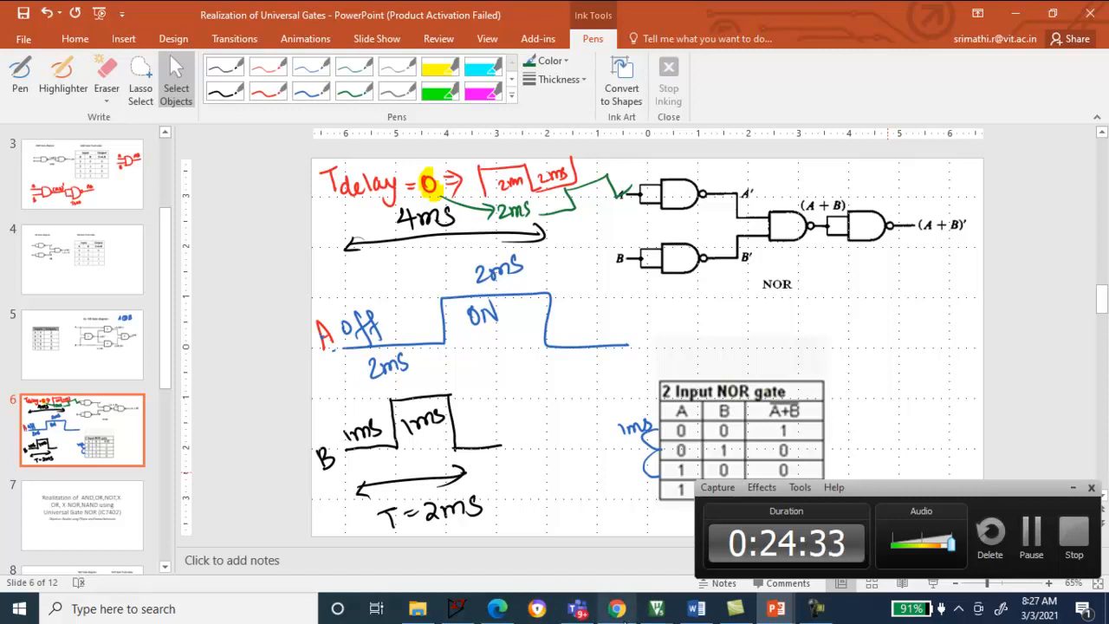
Switch to the TIMS board in the browser and compare its traces and wiring with the NOR circuit on the PowerPoint slide
left_click(617, 608)
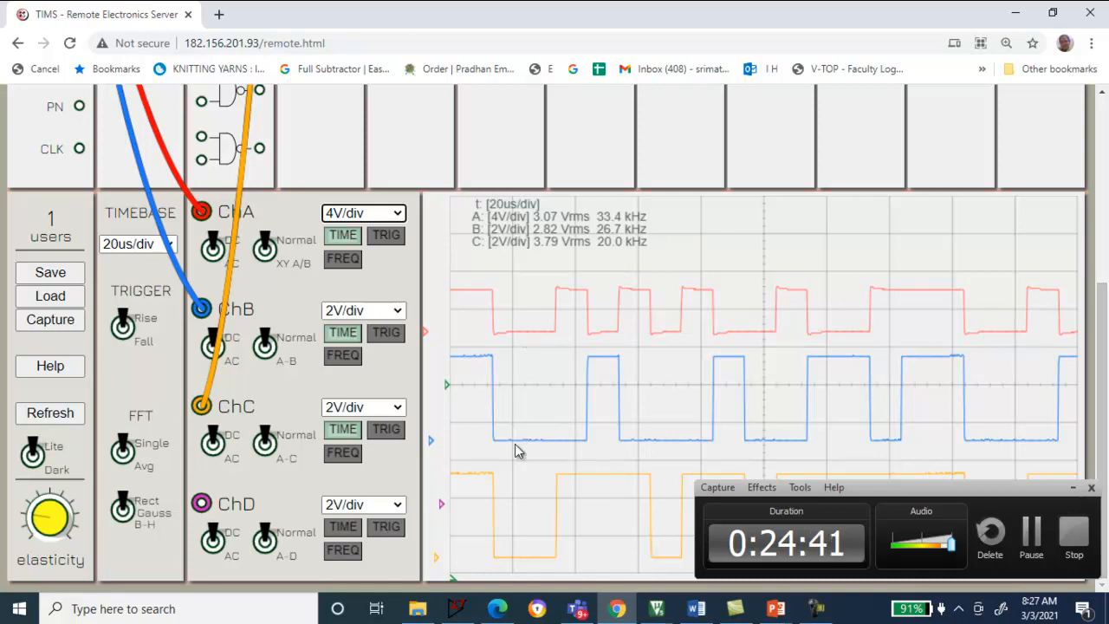
left_click_drag(1104, 365, 1104, 280)
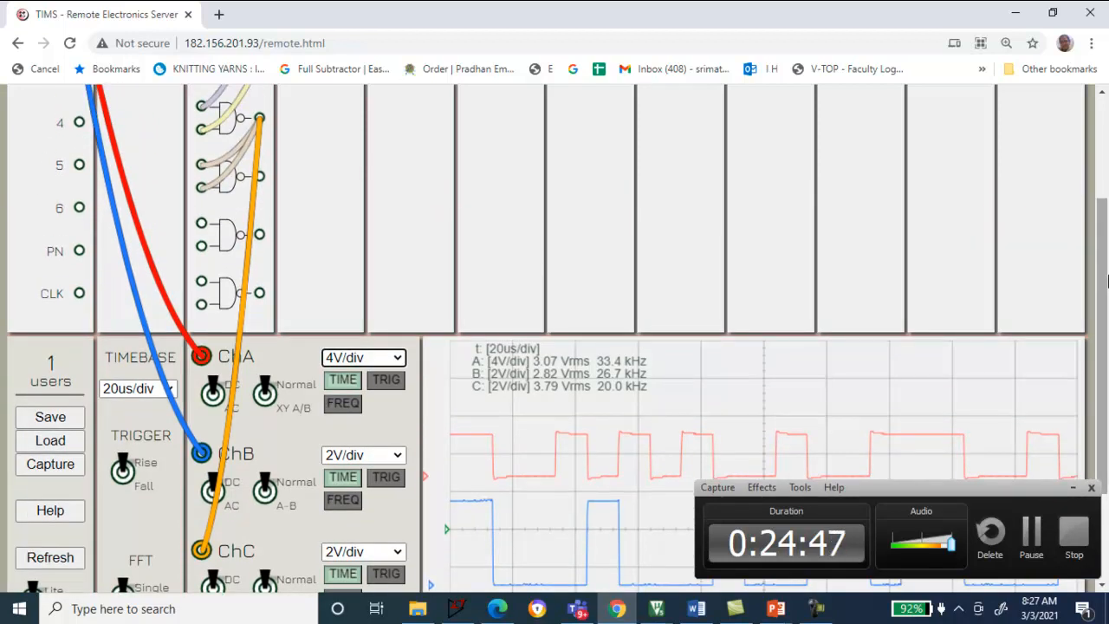
key("alt+Tab")
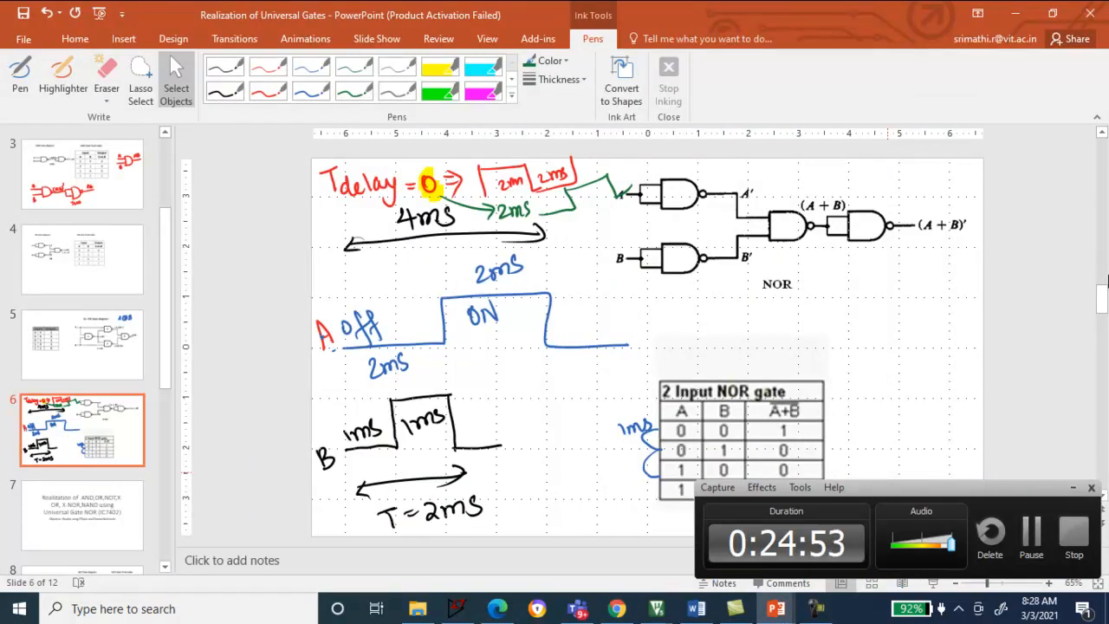
key("alt+Tab")
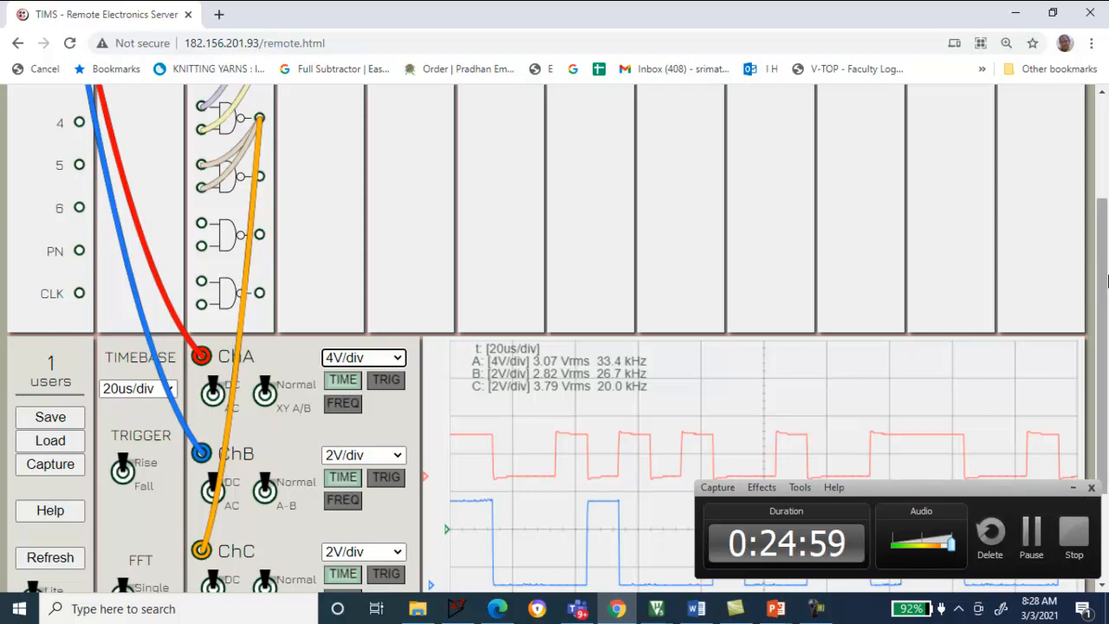
left_click(1031, 533)
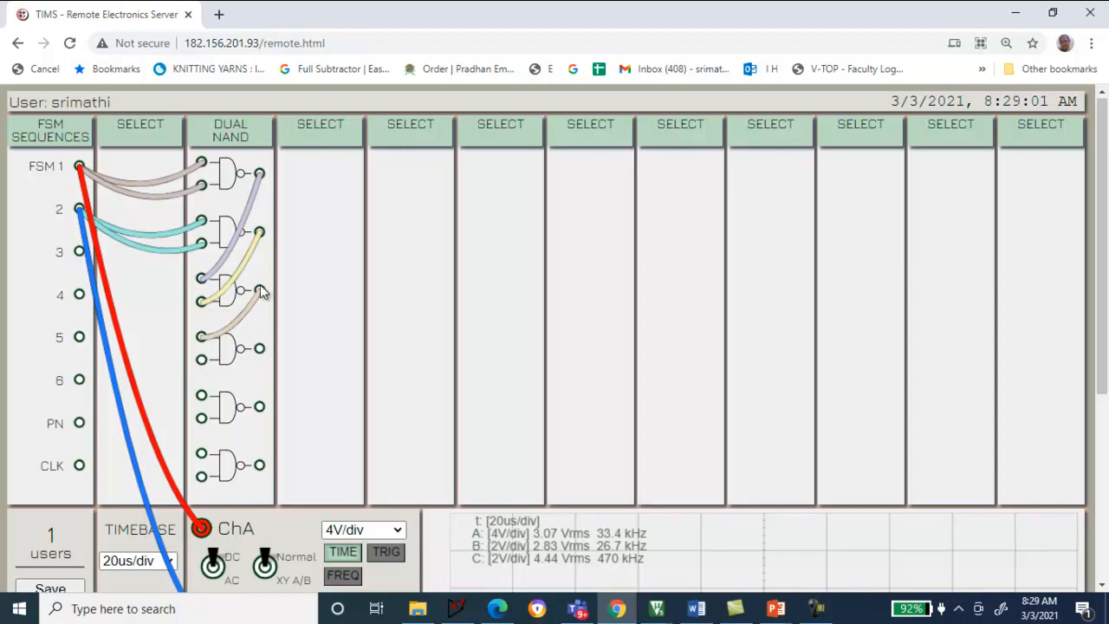
Wire the third NAND's output to the fourth NAND's second input, and the fourth NAND's output to oscilloscope channel C
left_click(199, 362)
left_click_drag(1103, 203, 1094, 334)
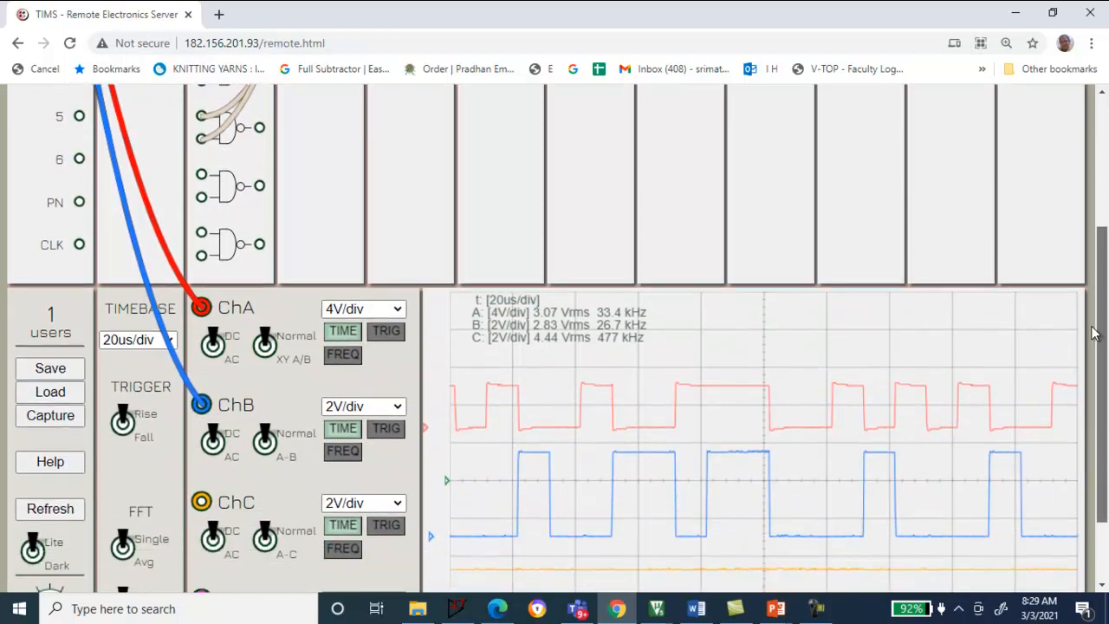
left_click(259, 130)
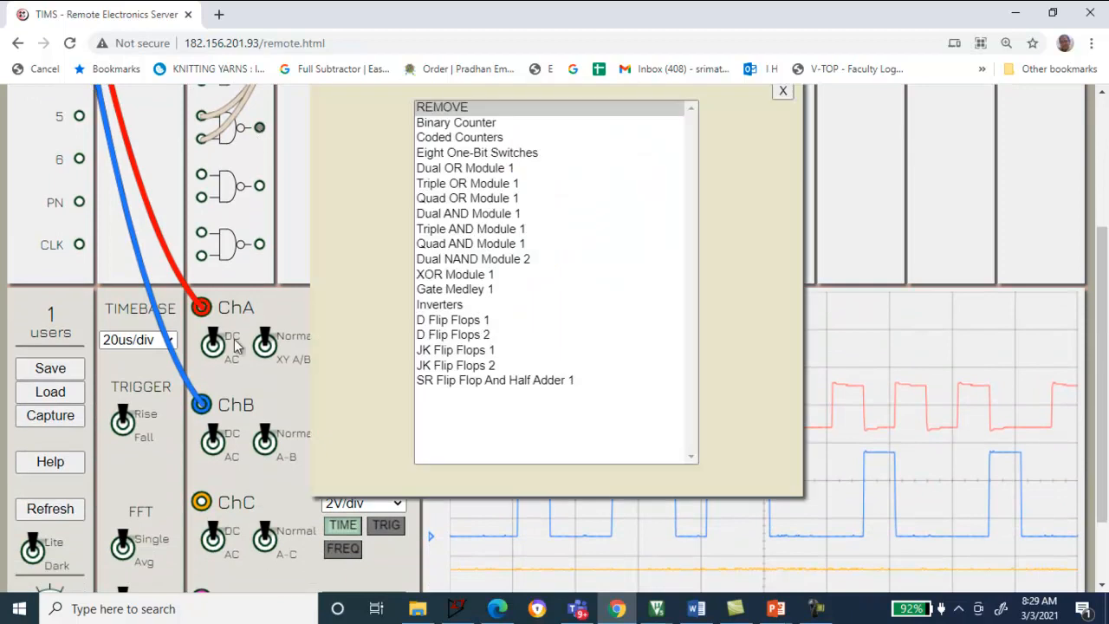
left_click(201, 502)
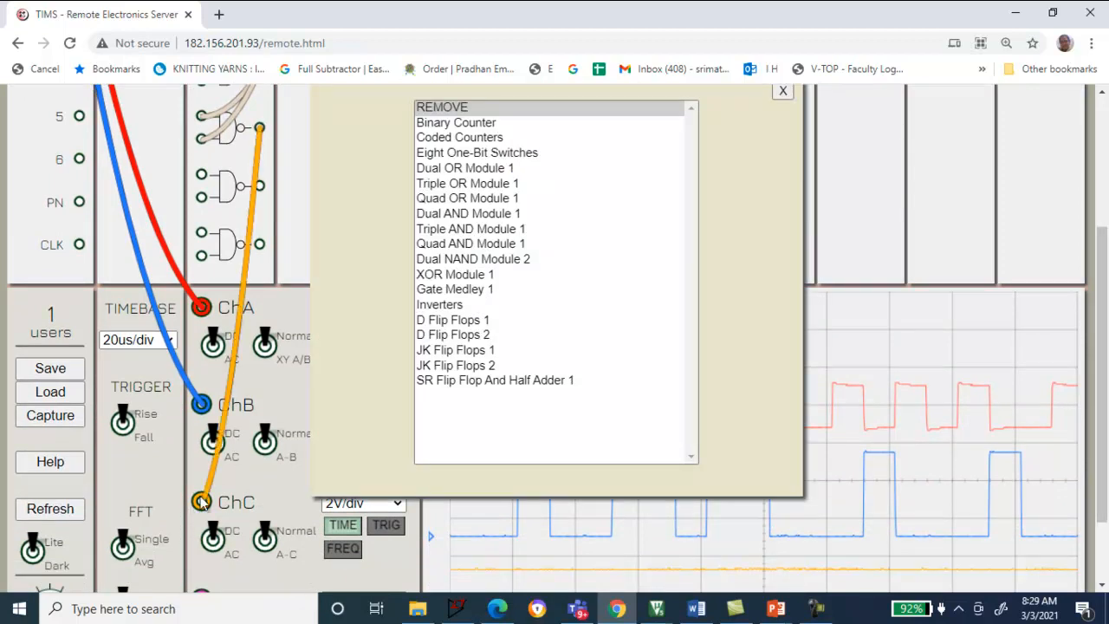
left_click(783, 92)
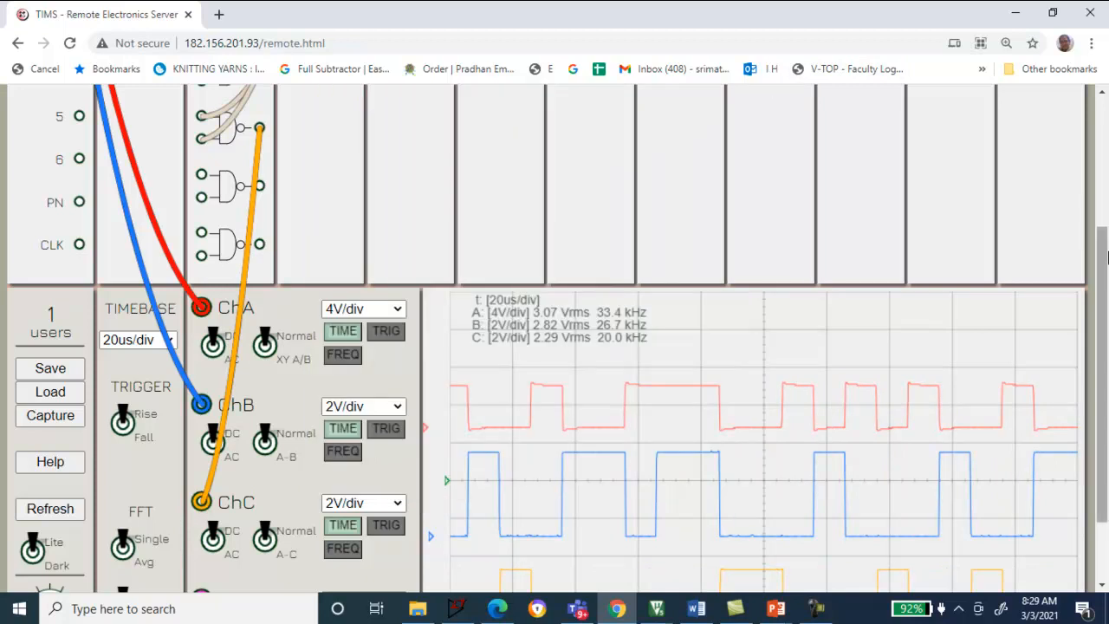
left_click_drag(1106, 258, 1106, 349)
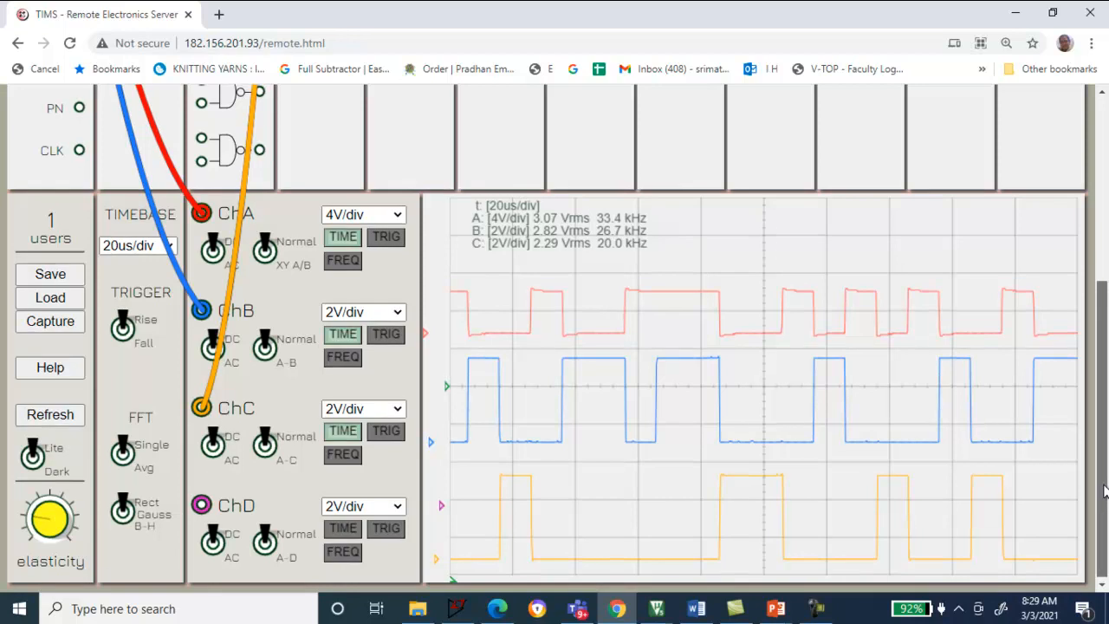
left_click_drag(1104, 491, 1070, 437)
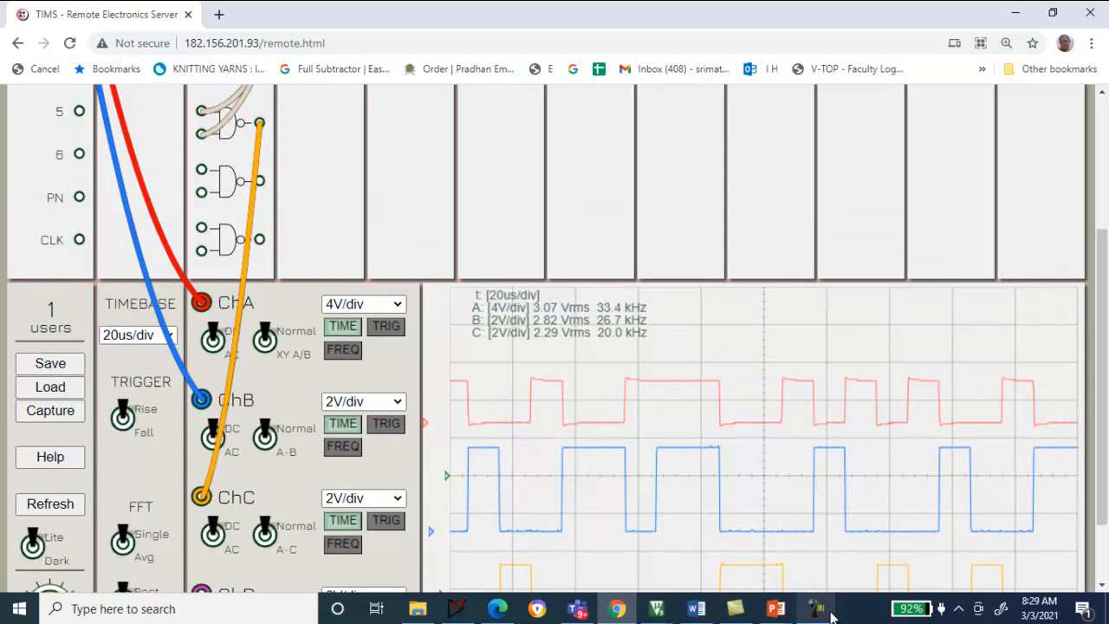
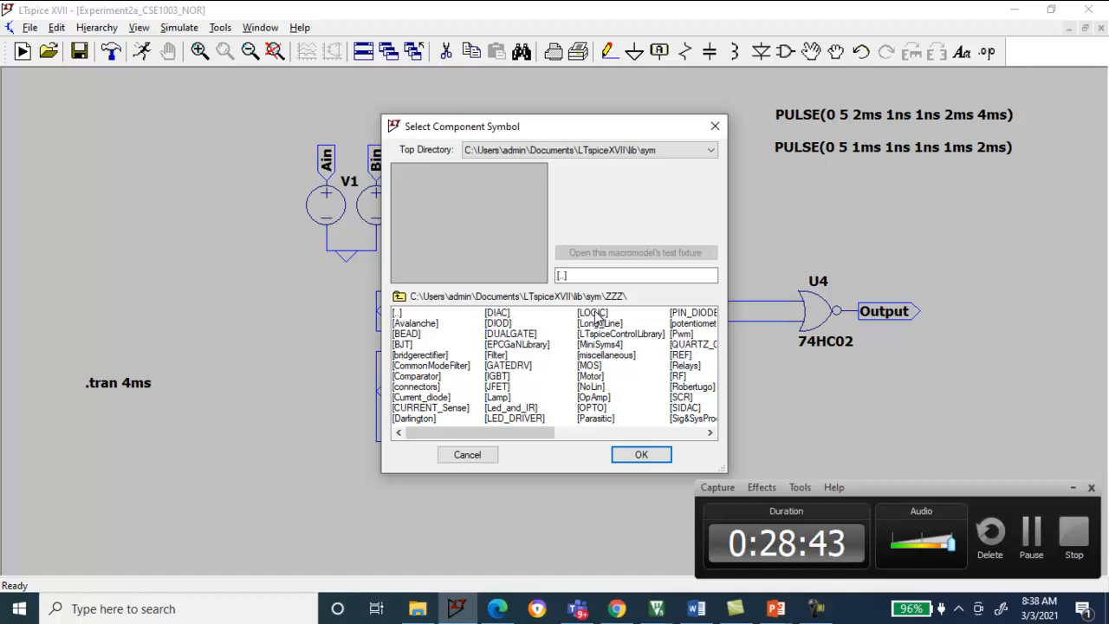
Place a 74hc02 two-input NOR gate from the ZZZ\LOGIC\74HC library just below gate U3 in the LTspice schematic
left_click(399, 297)
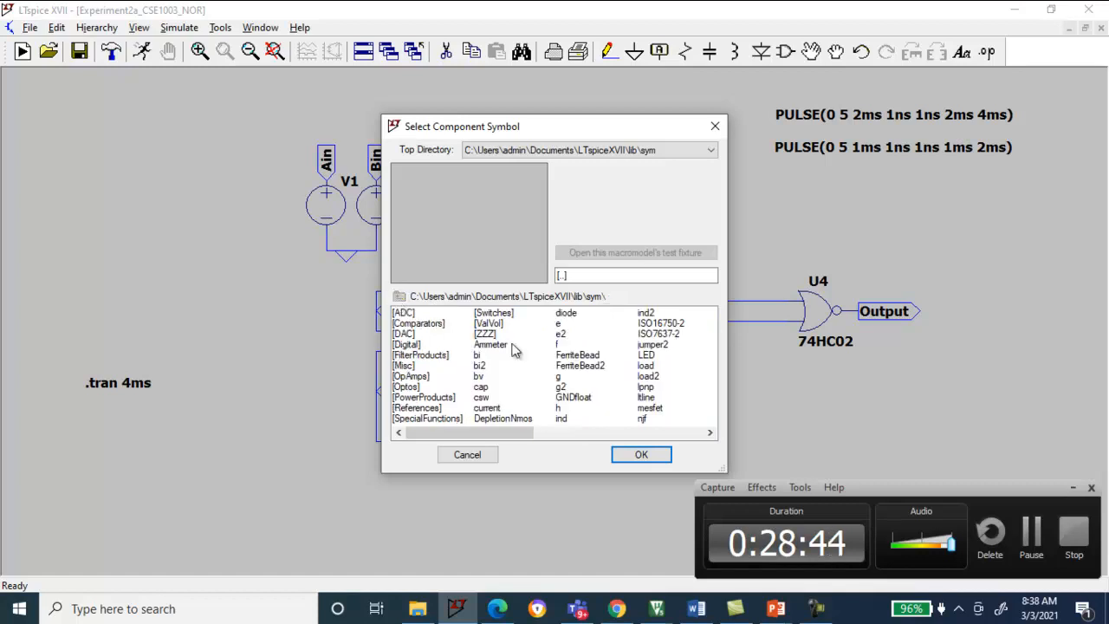
double_click(485, 334)
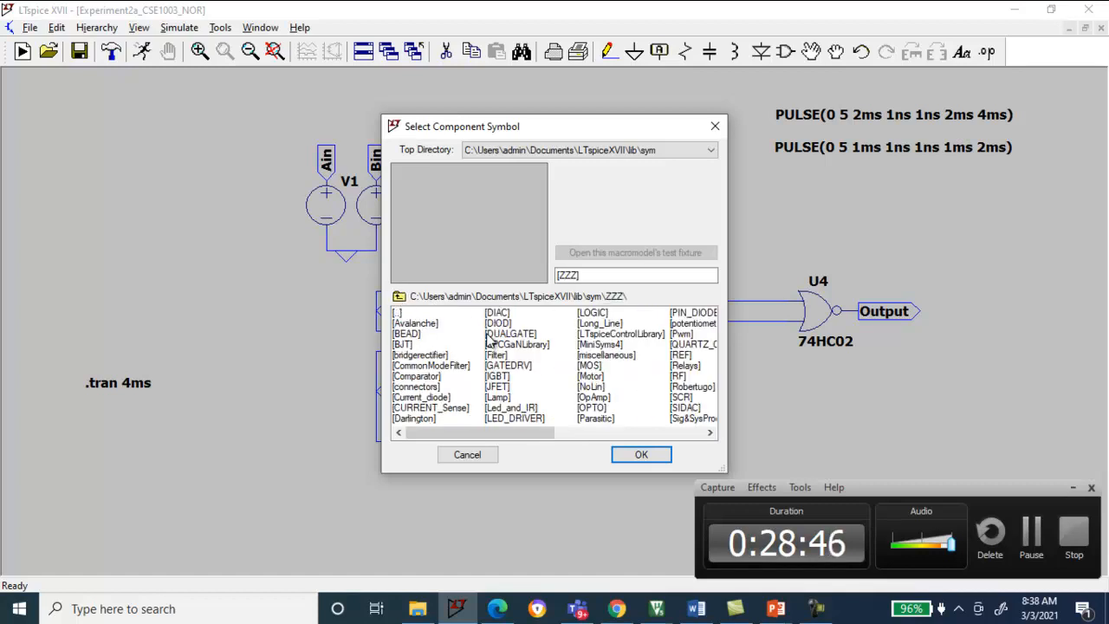
double_click(593, 315)
double_click(409, 326)
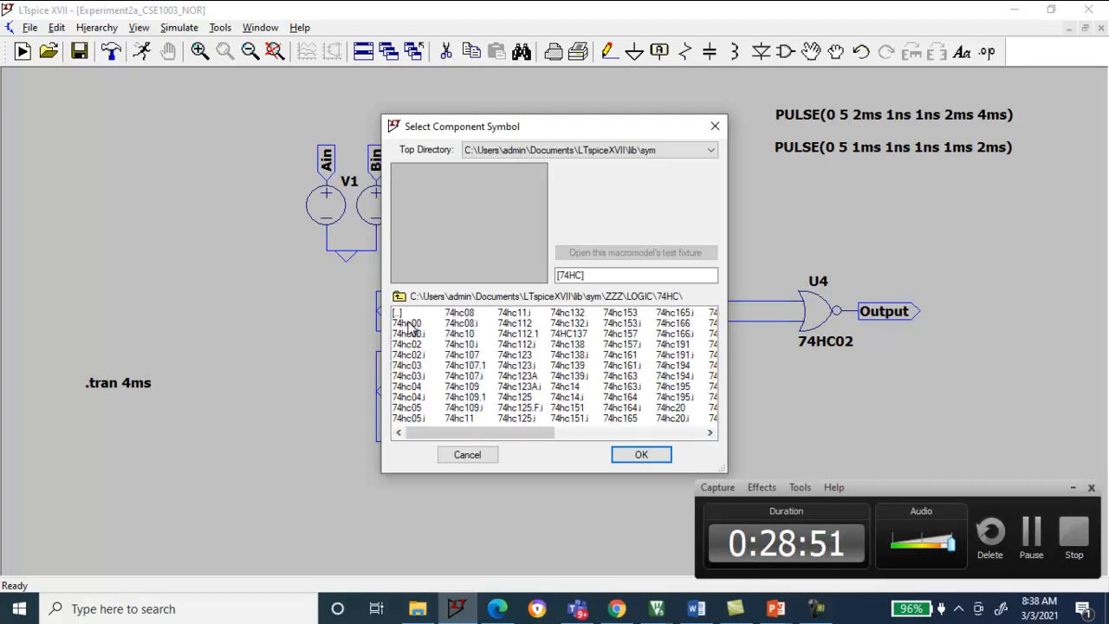
left_click(417, 346)
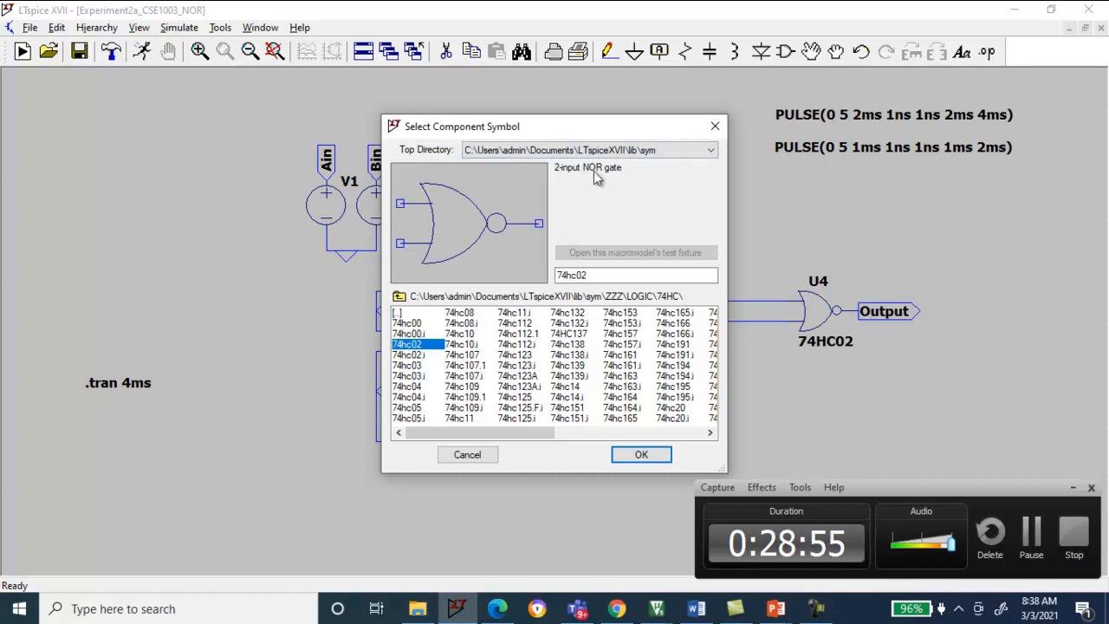
double_click(626, 462)
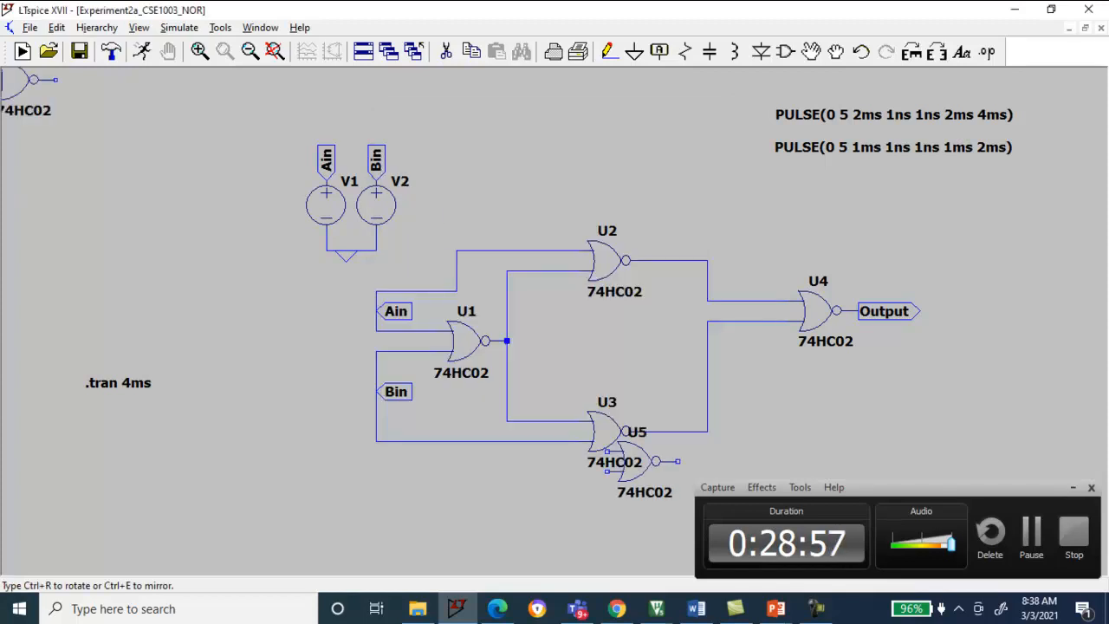
key("Escape")
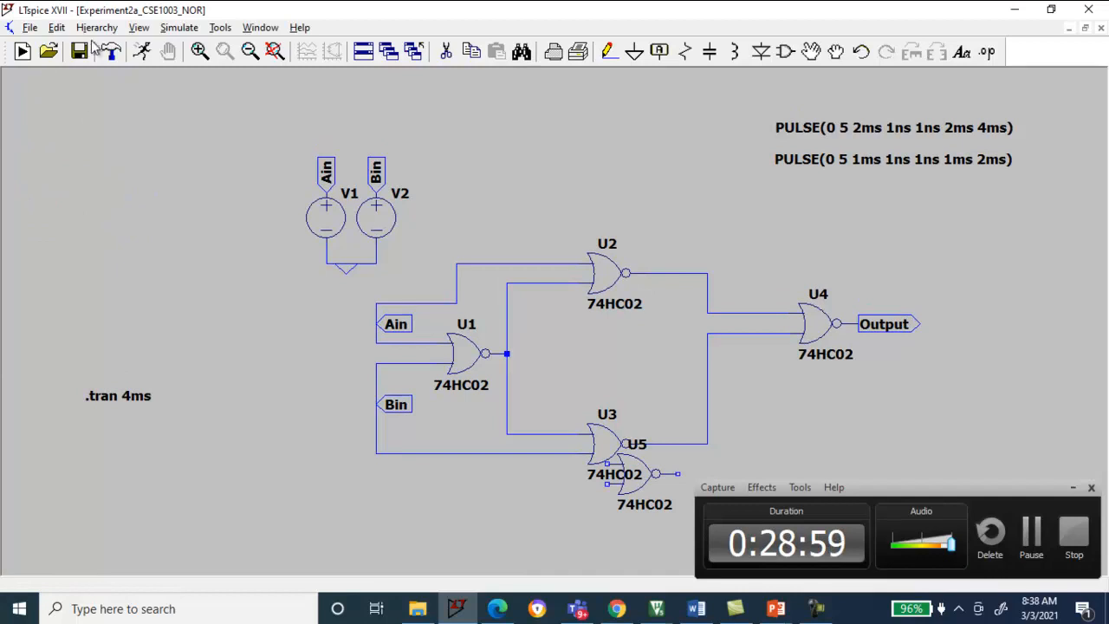
Run the transient simulation and add two more plot panes to the waveform window
left_click(141, 52)
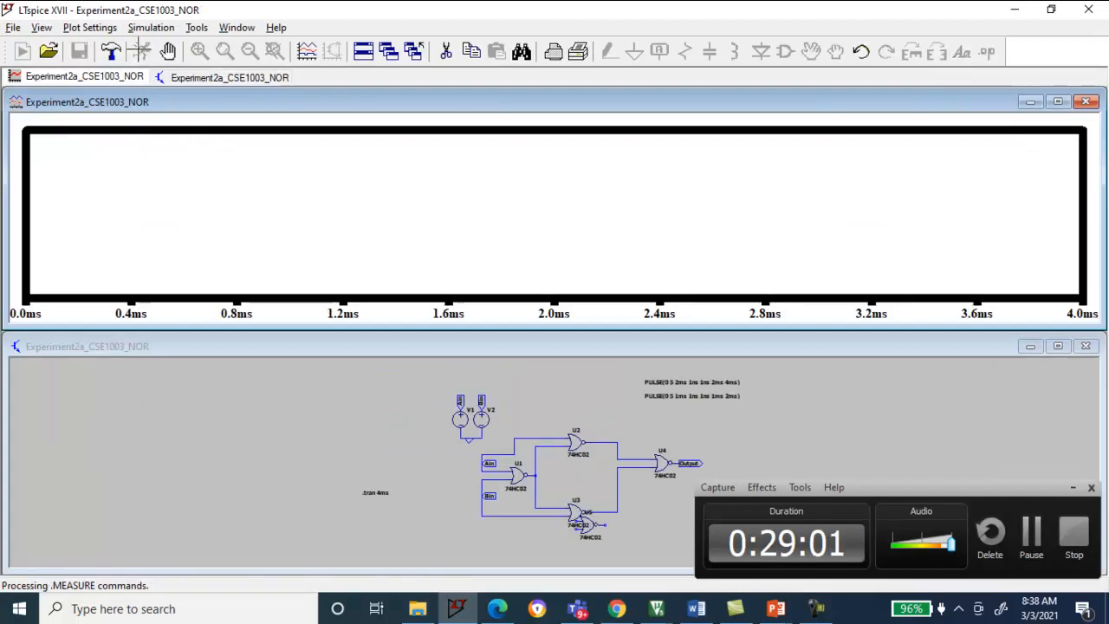
right_click(128, 188)
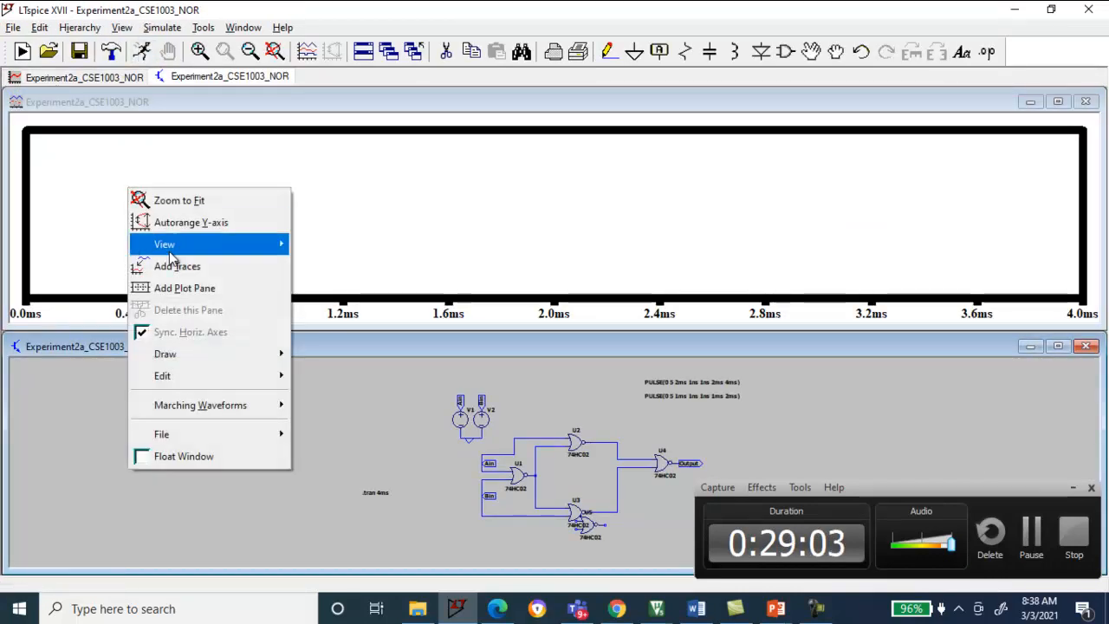
left_click(196, 299)
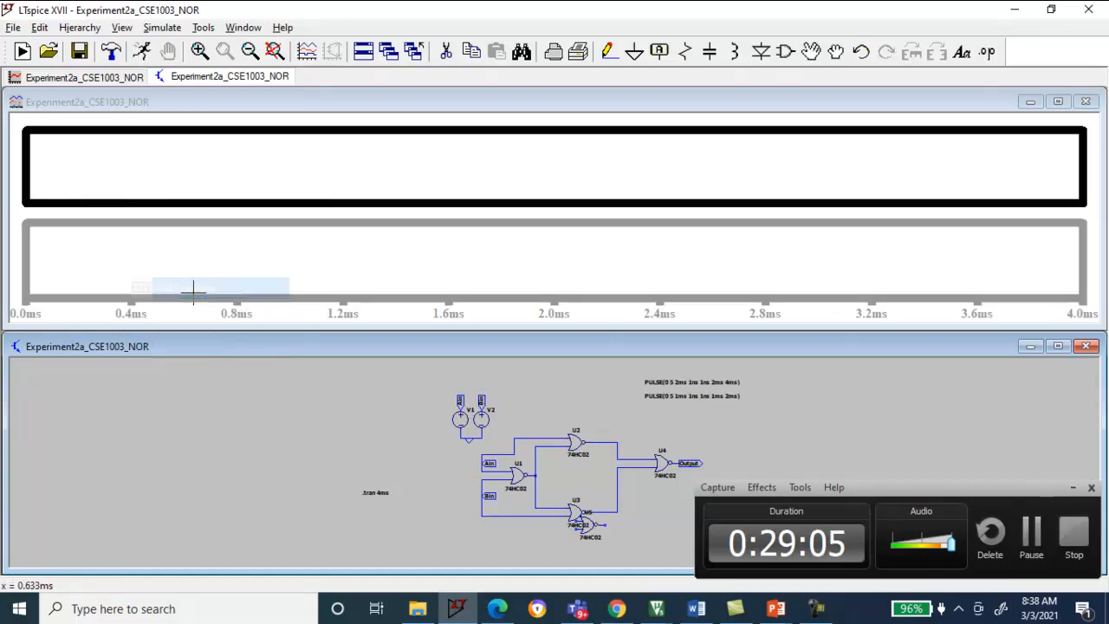
right_click(245, 267)
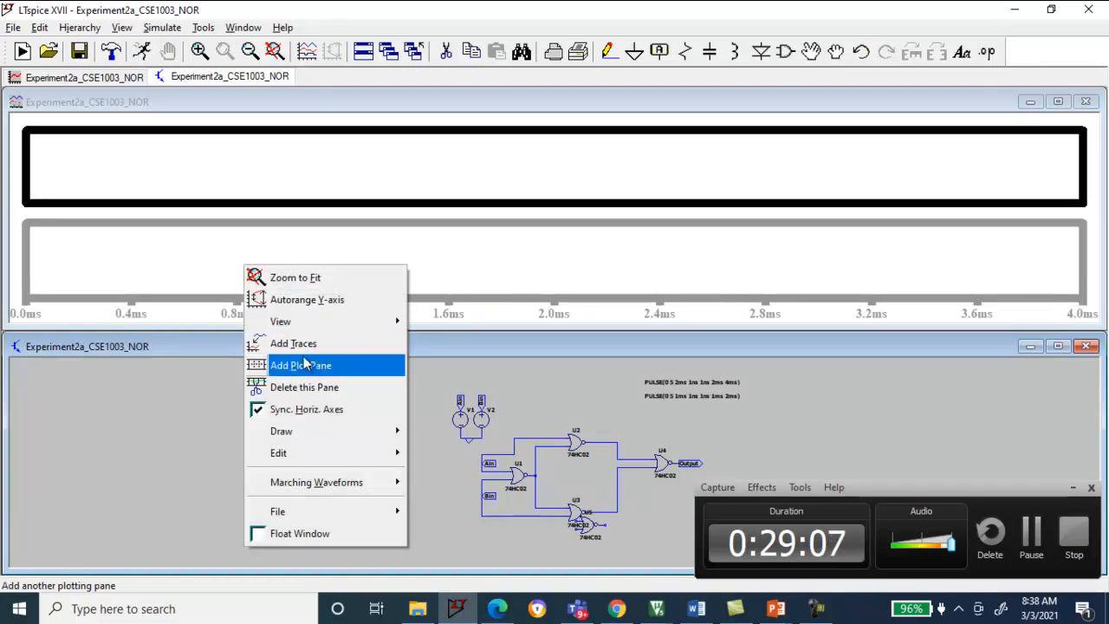
left_click(282, 365)
Plot V(ain) in the top pane and V(bin) in the middle pane
right_click(347, 155)
left_click(388, 233)
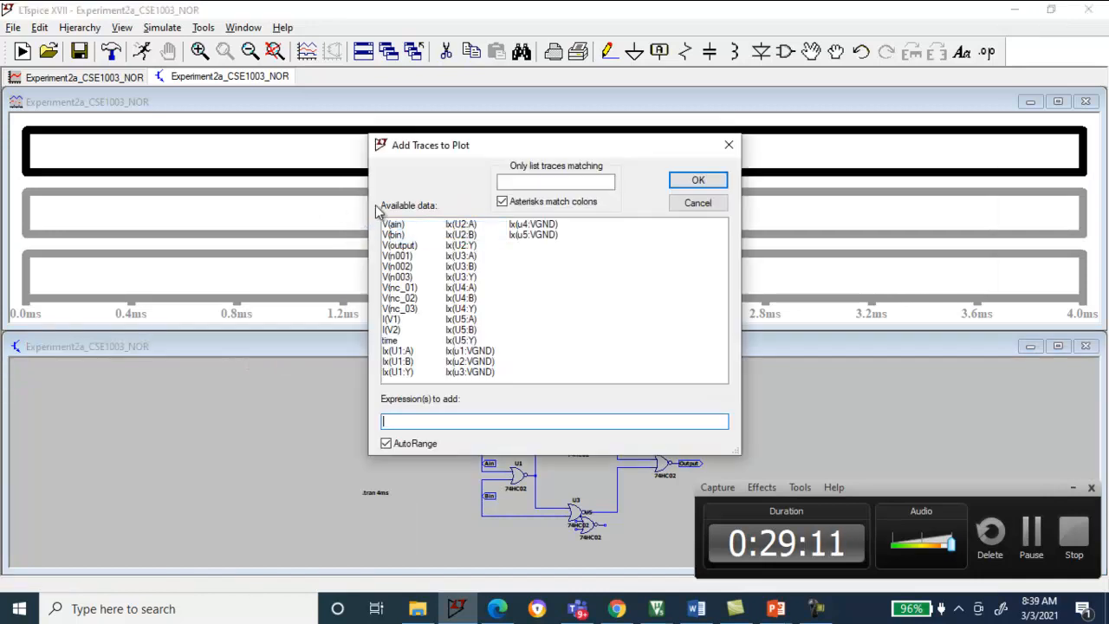
left_click(395, 224)
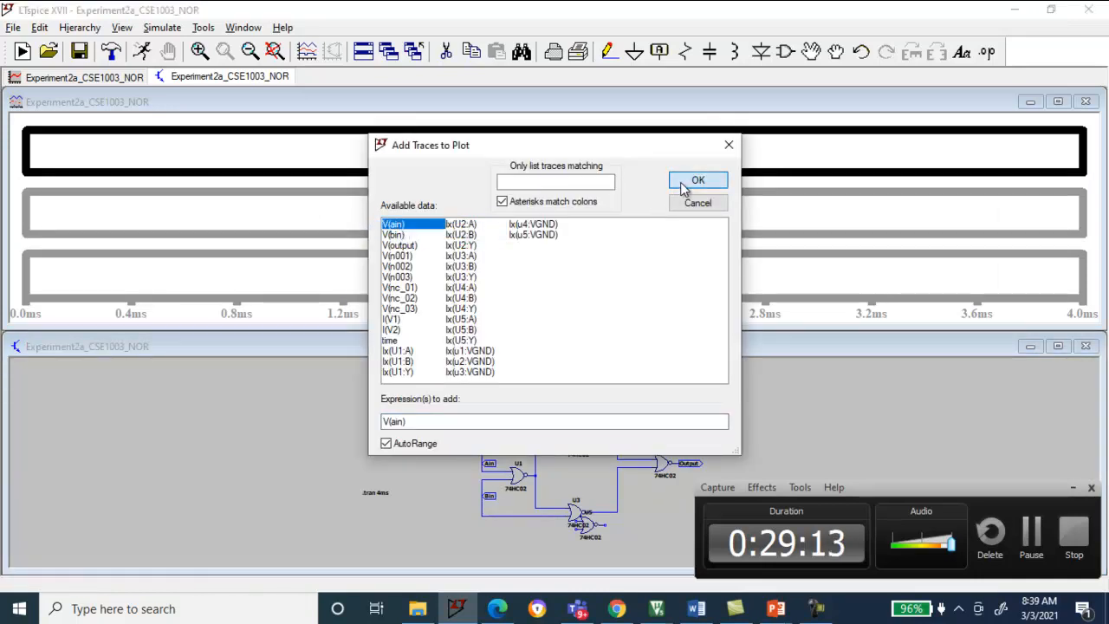
left_click(697, 179)
right_click(424, 211)
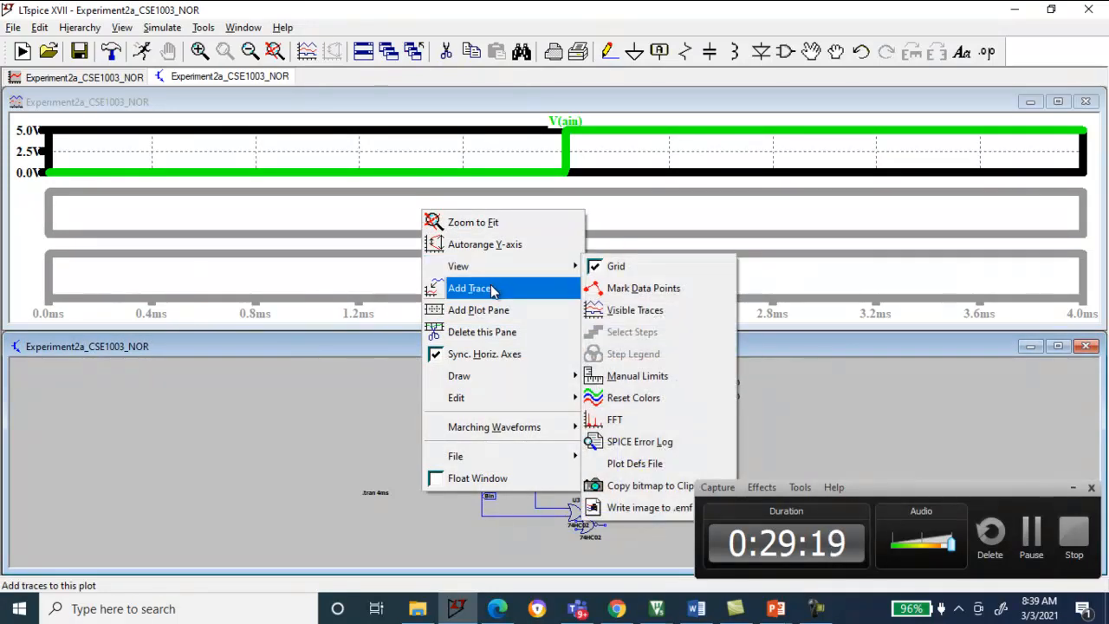
left_click(490, 288)
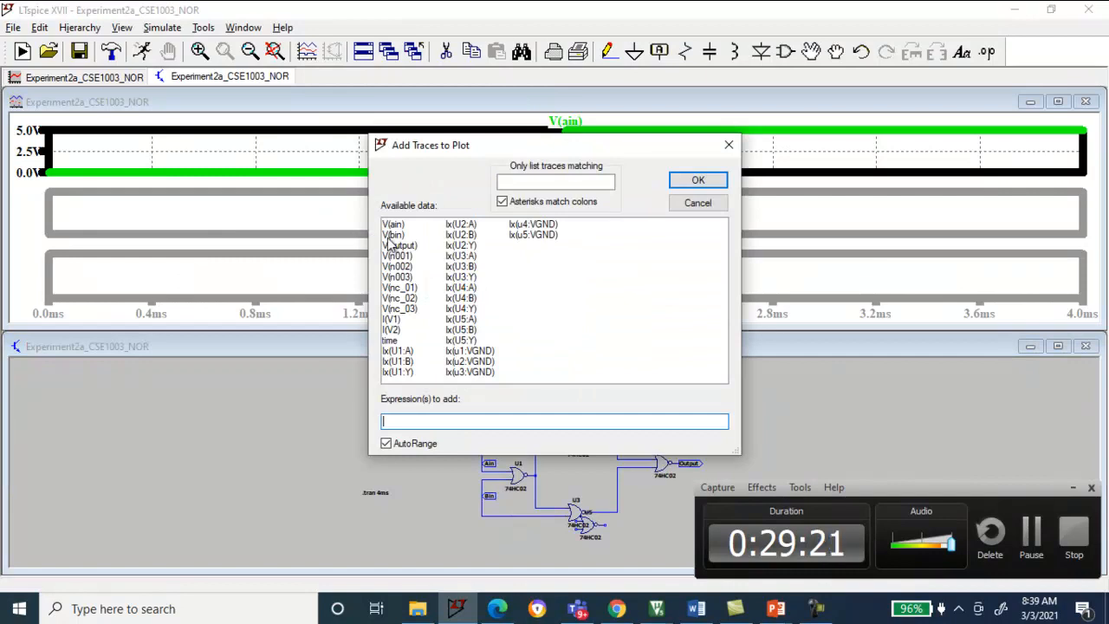
left_click(393, 235)
left_click(715, 185)
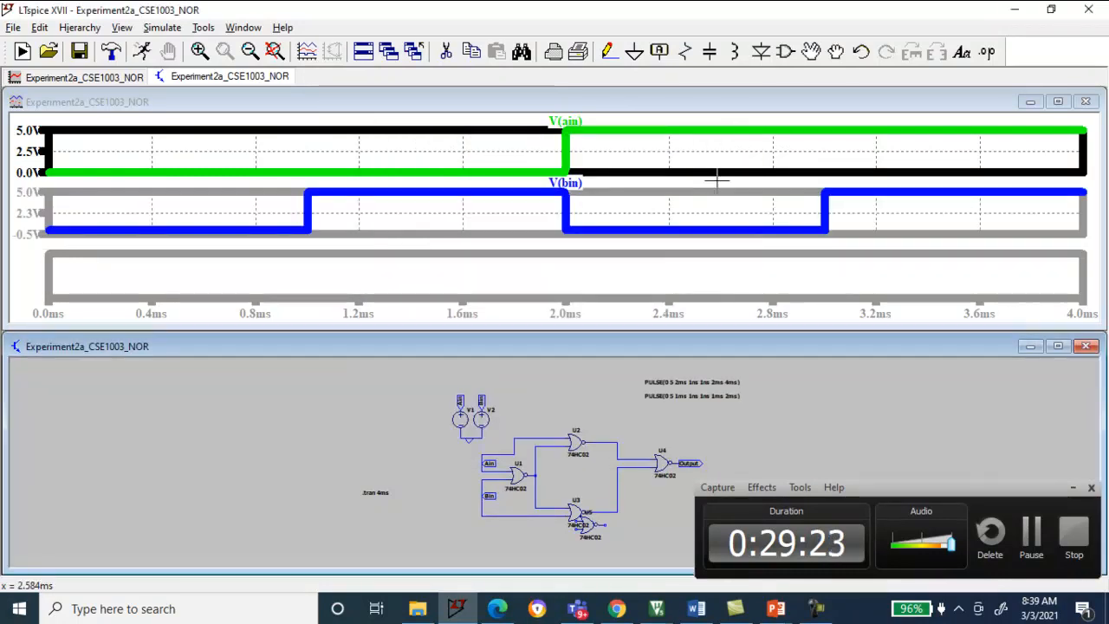
Plot V(output) in the bottom pane and maximize the waveform window
right_click(440, 290)
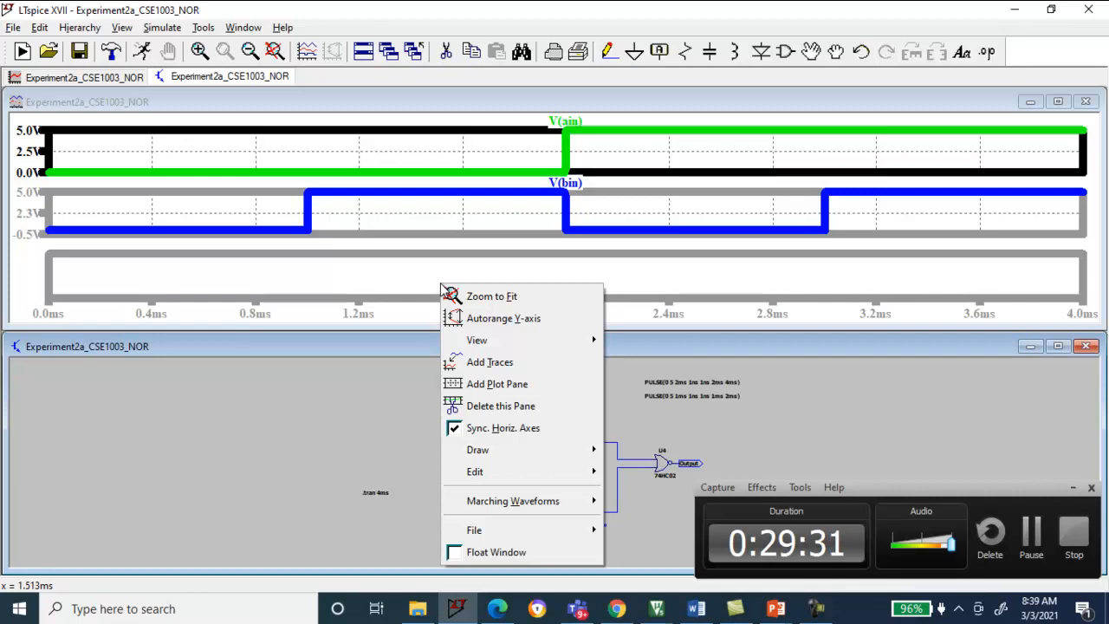
left_click(482, 362)
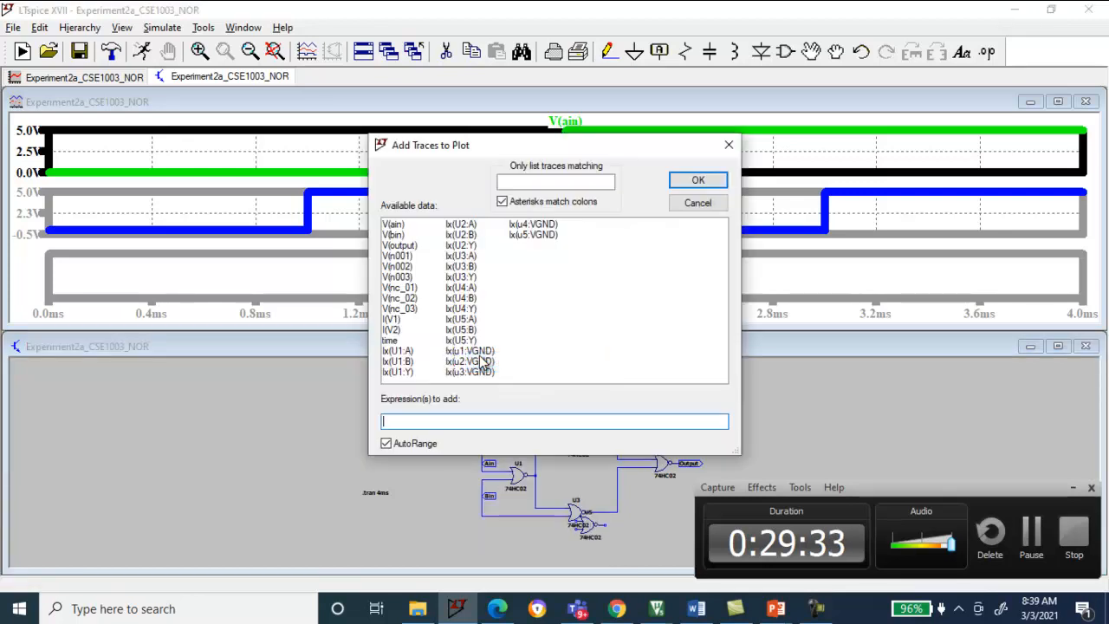
left_click(397, 245)
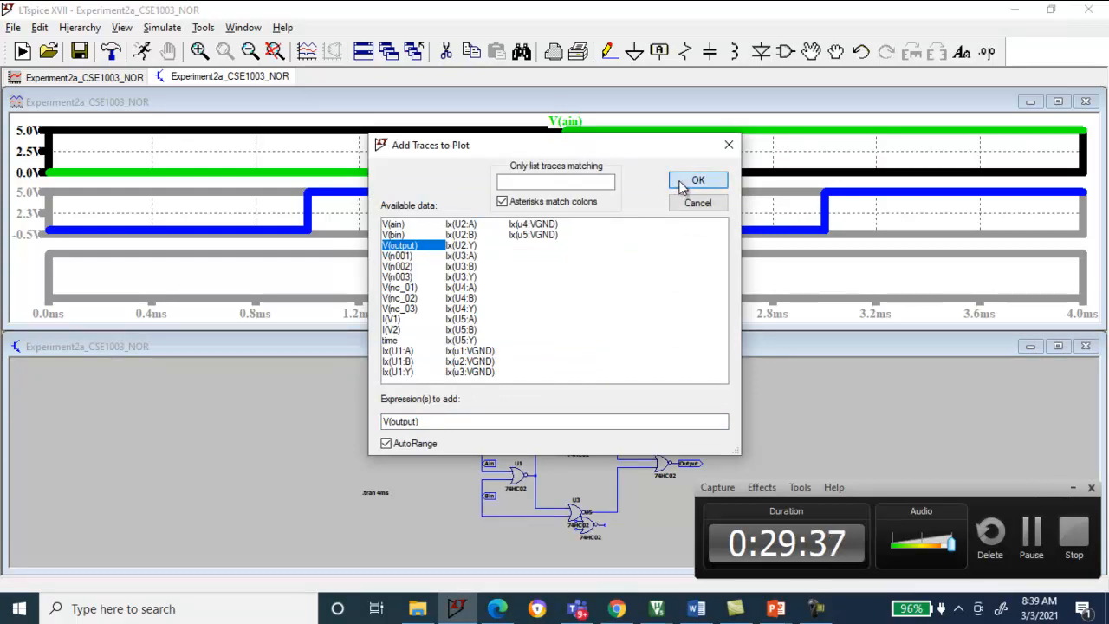
left_click(681, 183)
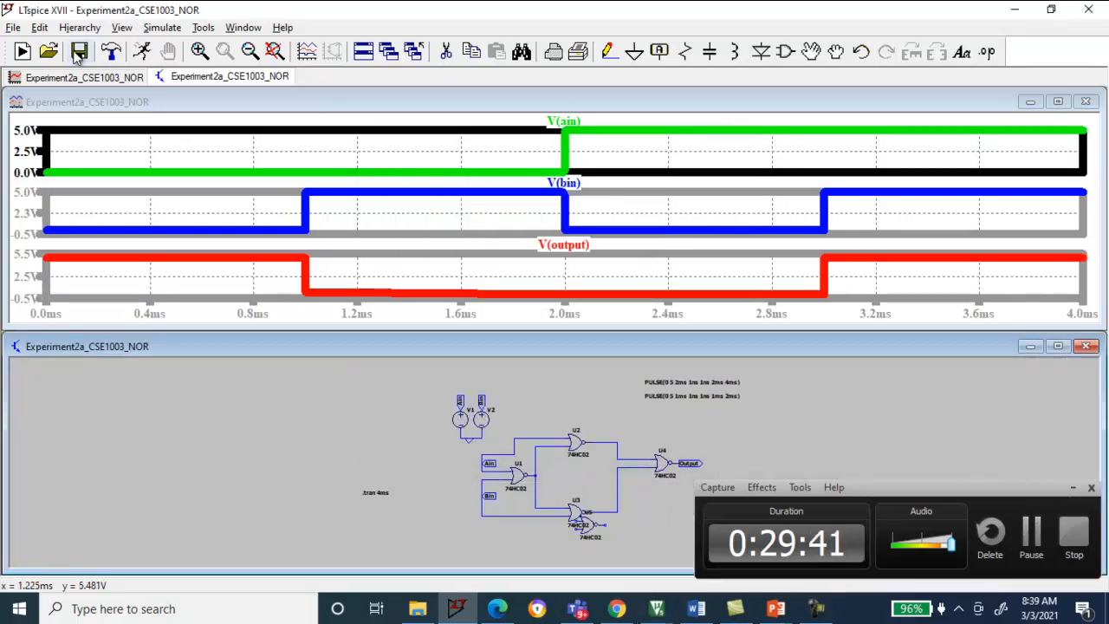
left_click(76, 78)
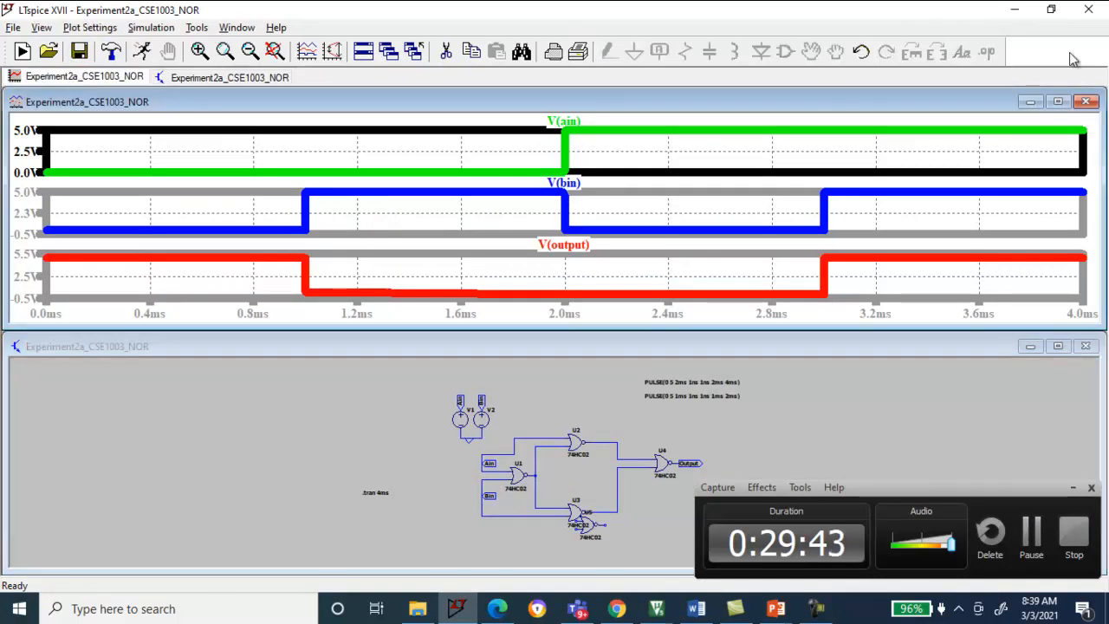
left_click(1058, 101)
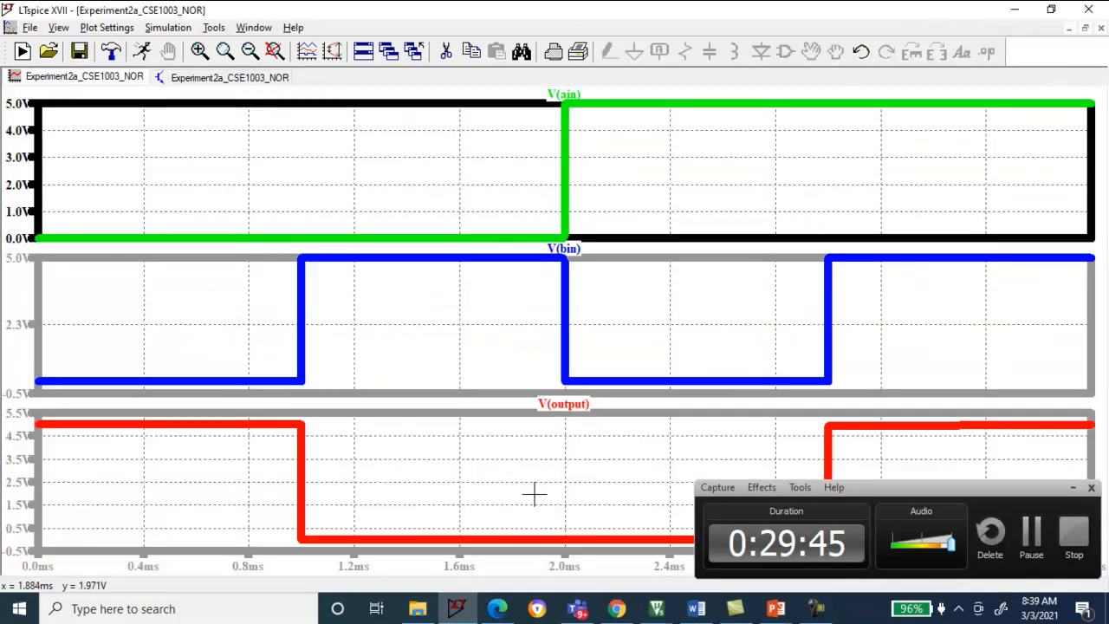
Switch to the Realization of Universal Gates presentation in PowerPoint to check the XNOR truth table on slide 11
mouse_move(695, 608)
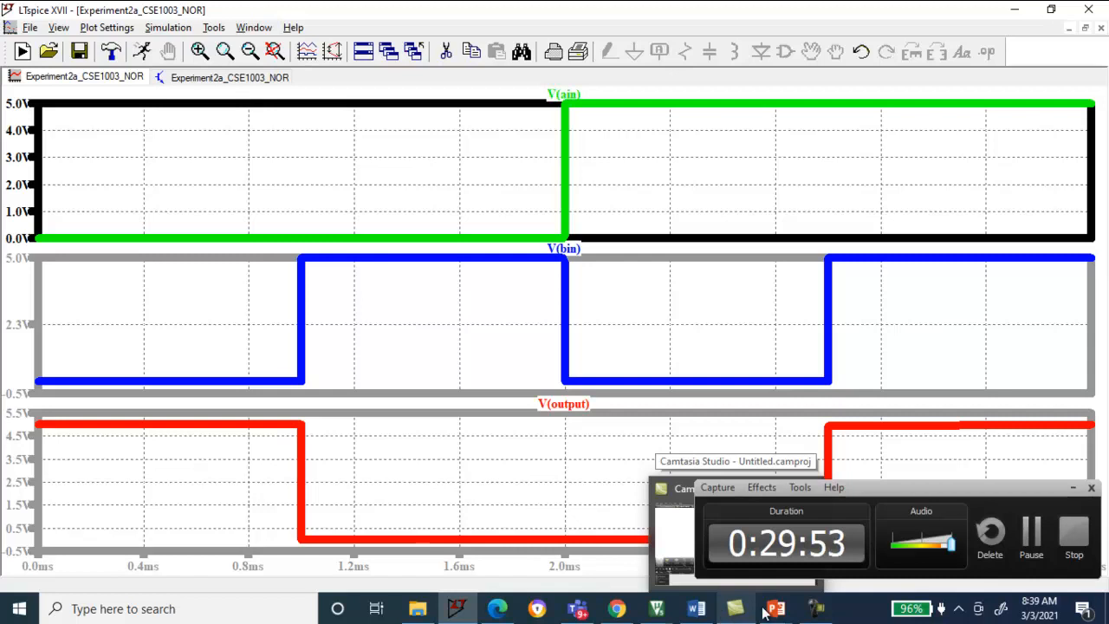
mouse_move(776, 610)
left_click(684, 563)
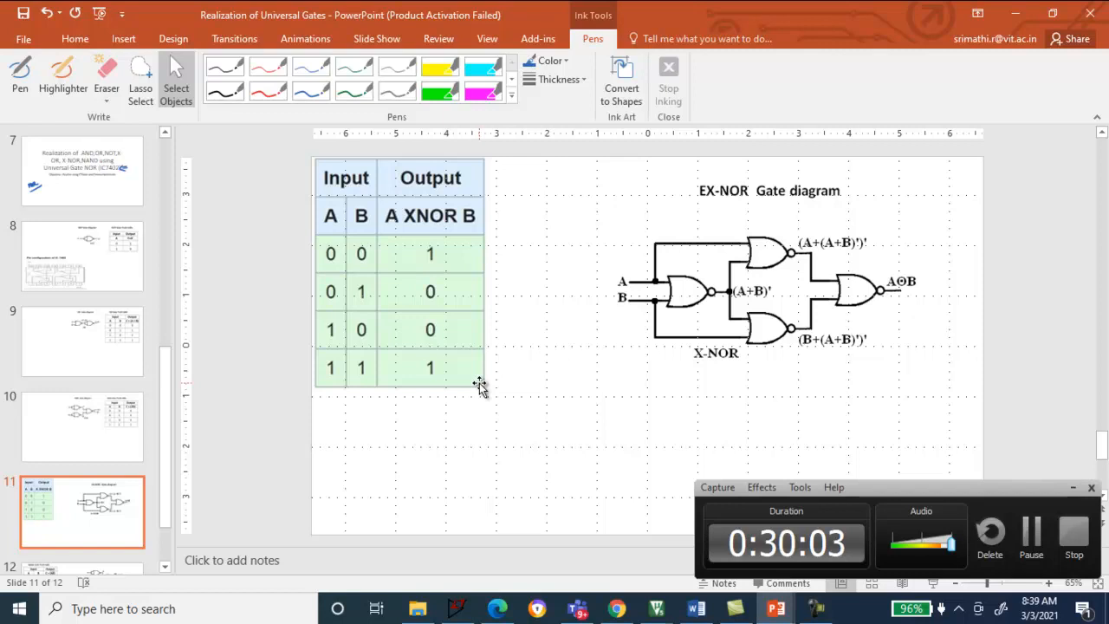
Switch to LTspice to compare the V(ain), V(bin) and V(output) waveforms with the XNOR truth table
mouse_move(617, 609)
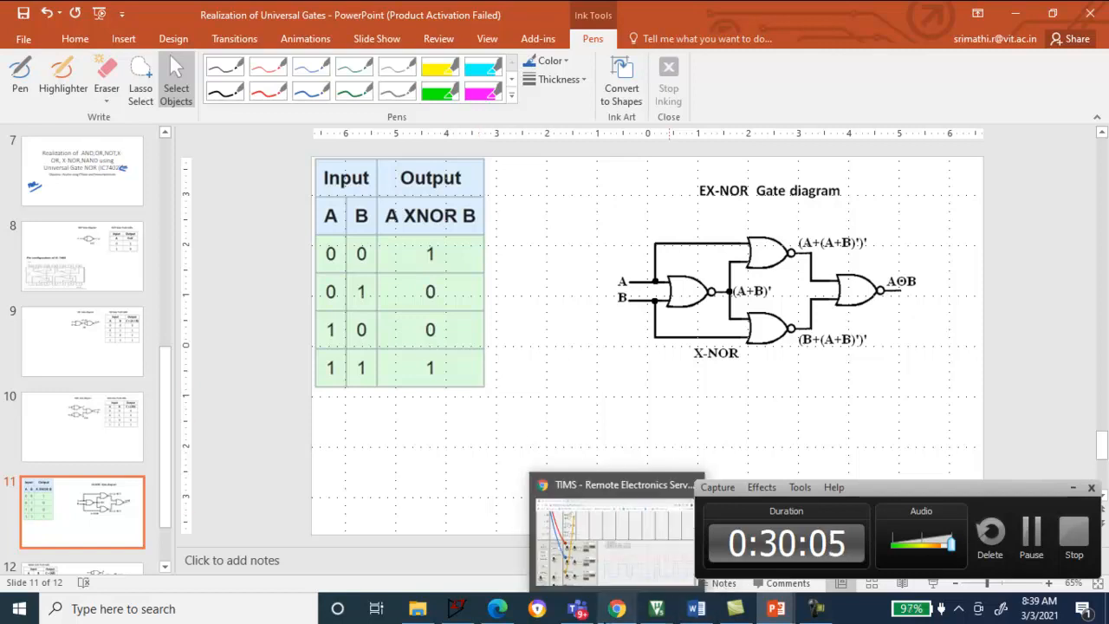
left_click(457, 608)
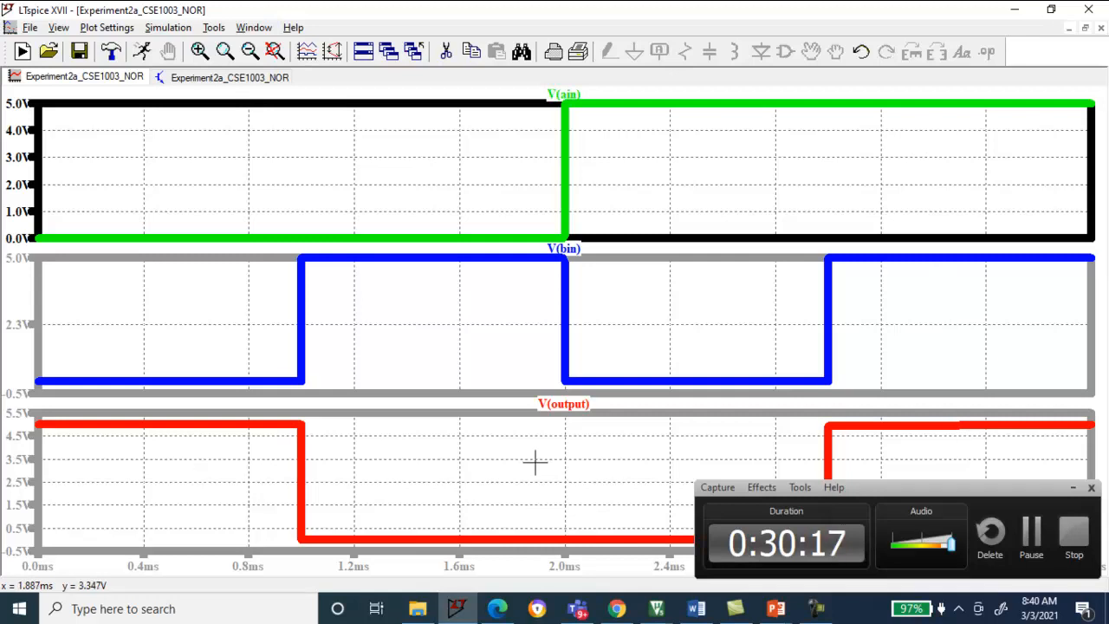
Switch to the TIMS Remote Electronics Server page in Chrome to return to the module board
mouse_move(576, 608)
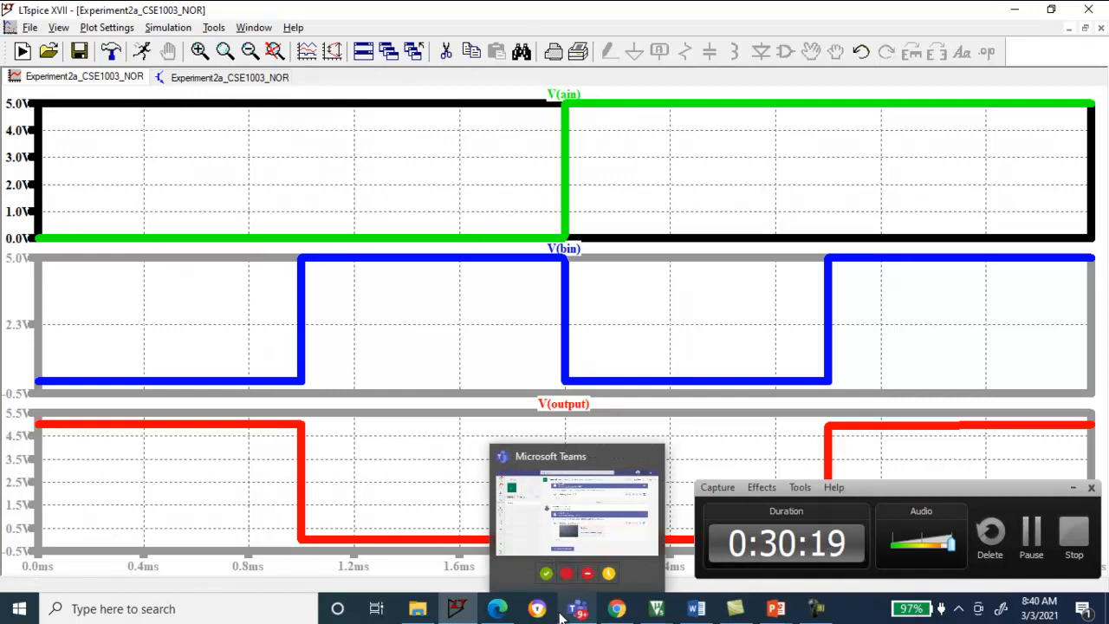
left_click(621, 612)
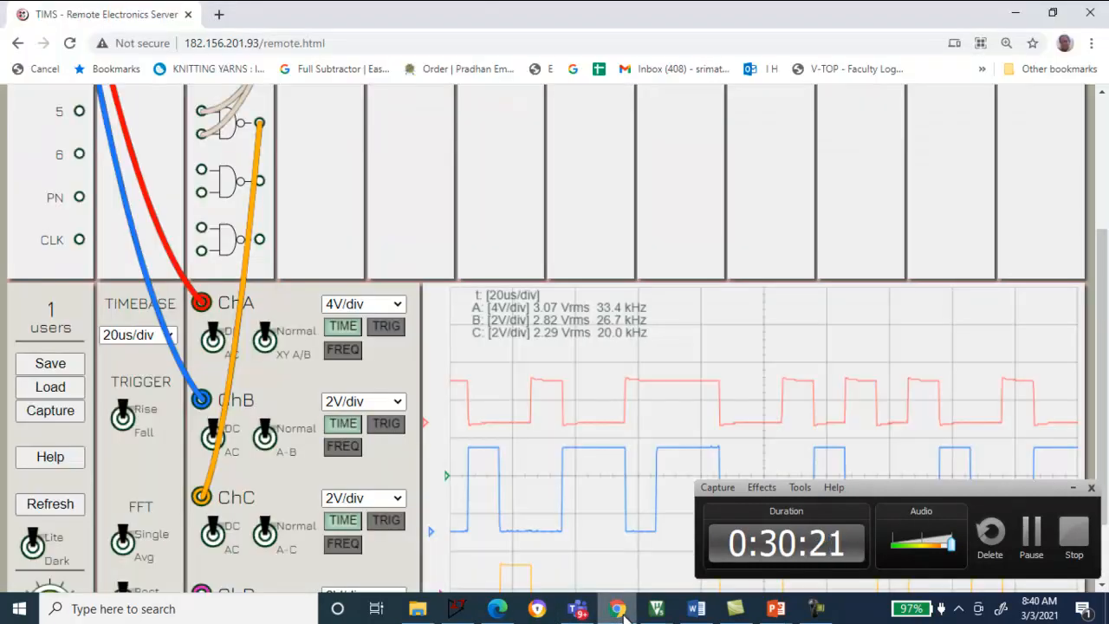
scroll(521, 250, "up", 5)
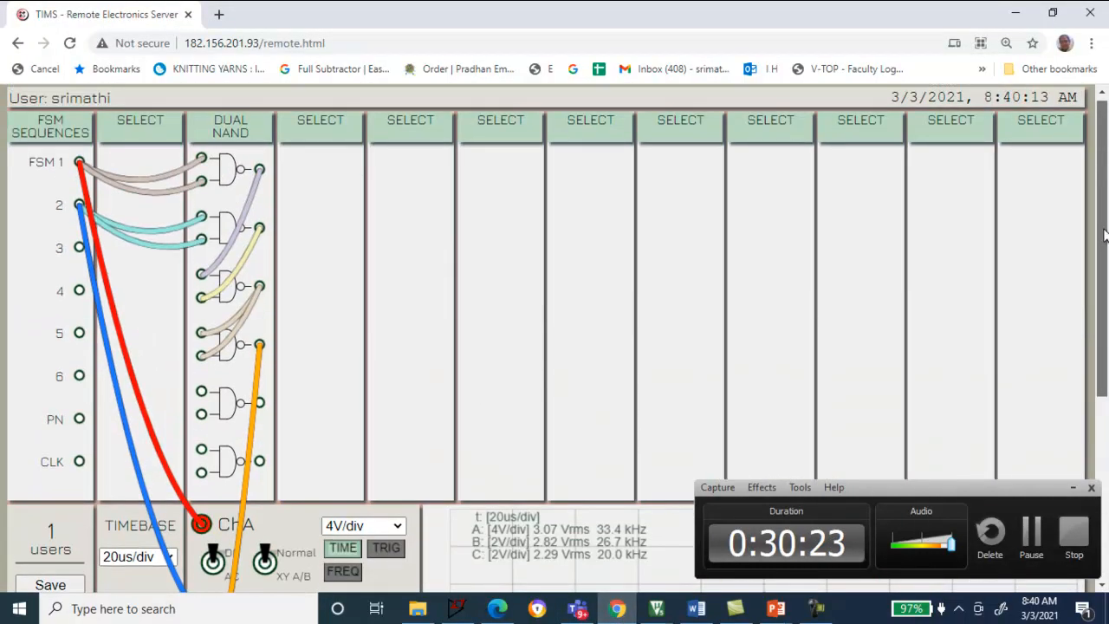
Place a Gate Medley module in the second slot after the Dual NAND module and close the module list
left_click(411, 139)
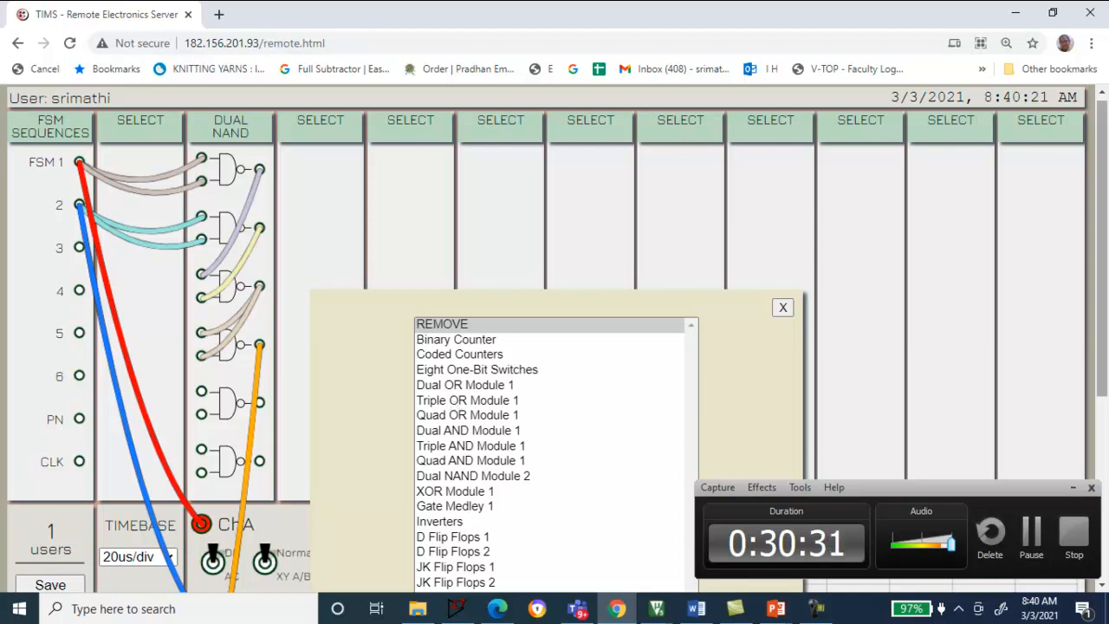
left_click_drag(1106, 236, 1107, 305)
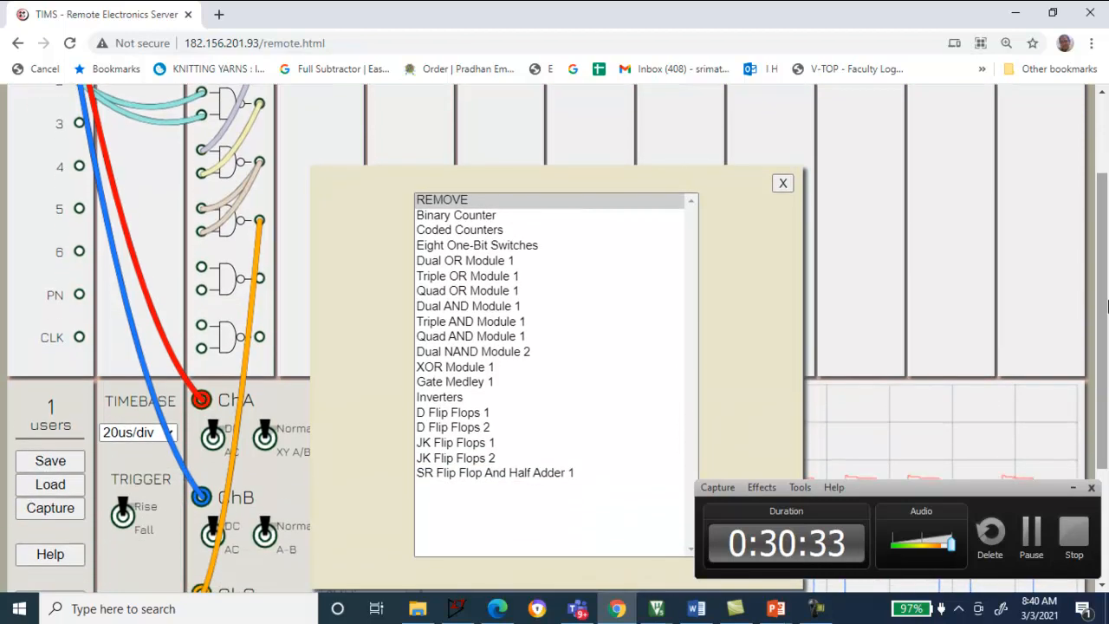
left_click(1031, 541)
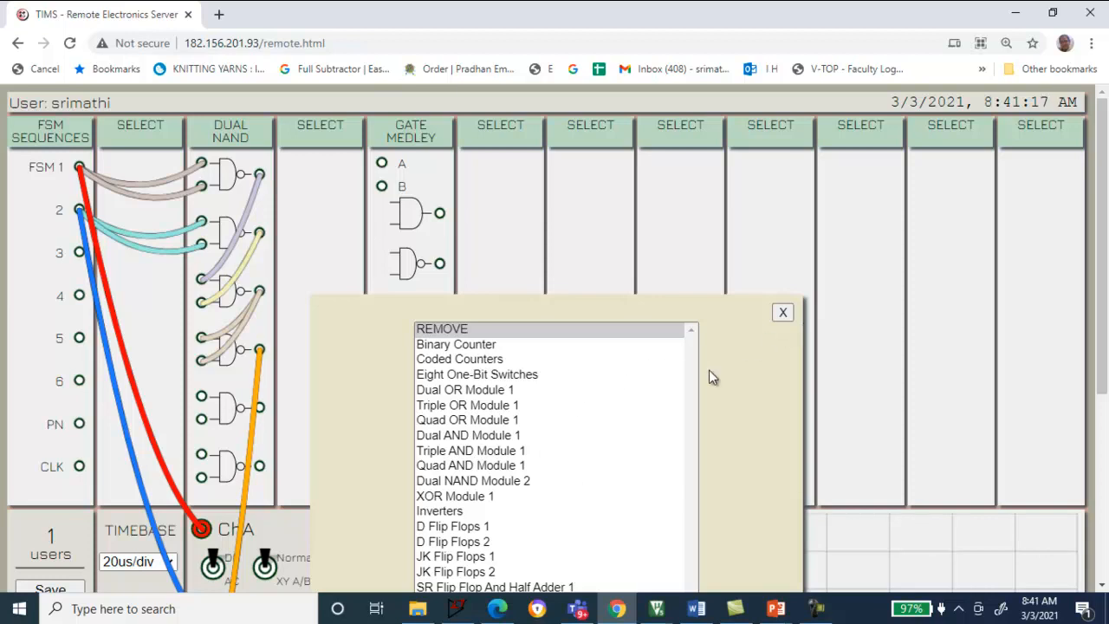
mouse_move(1100, 264)
left_mouse_down()
mouse_move(1100, 381)
mouse_move(1097, 259)
left_mouse_up()
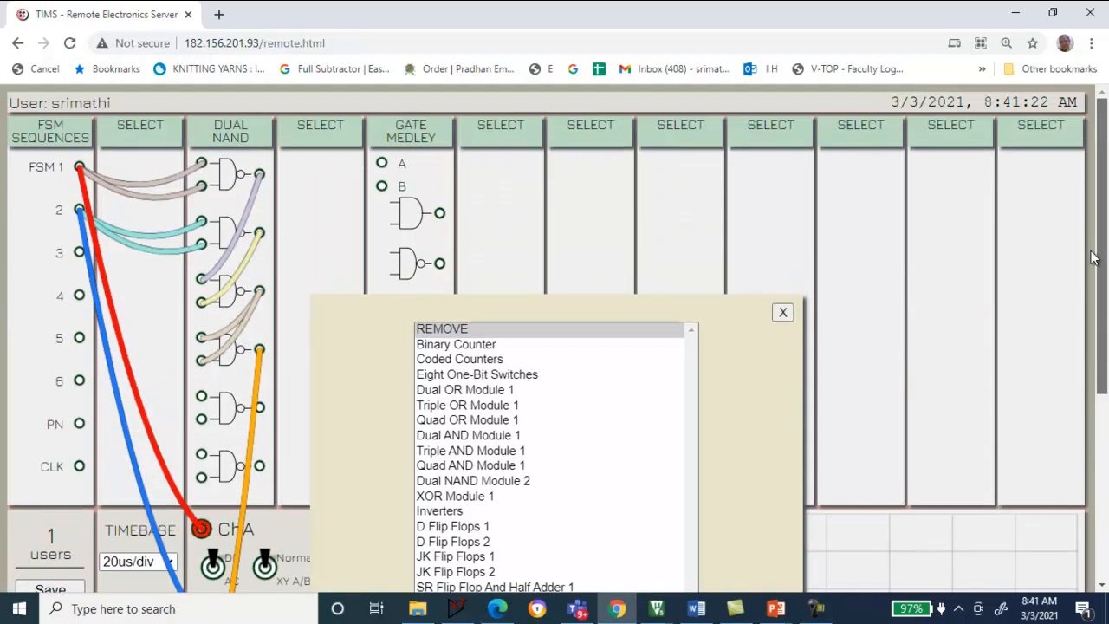
left_click(783, 313)
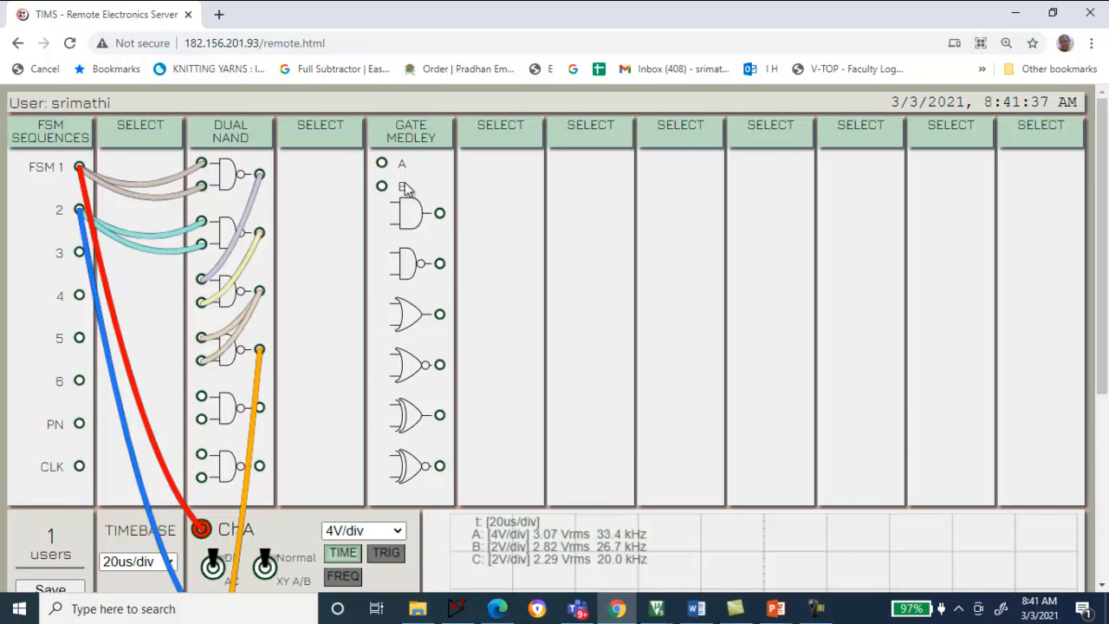
Remove the Gate Medley module from its slot on the board
left_click(420, 143)
left_click(459, 331)
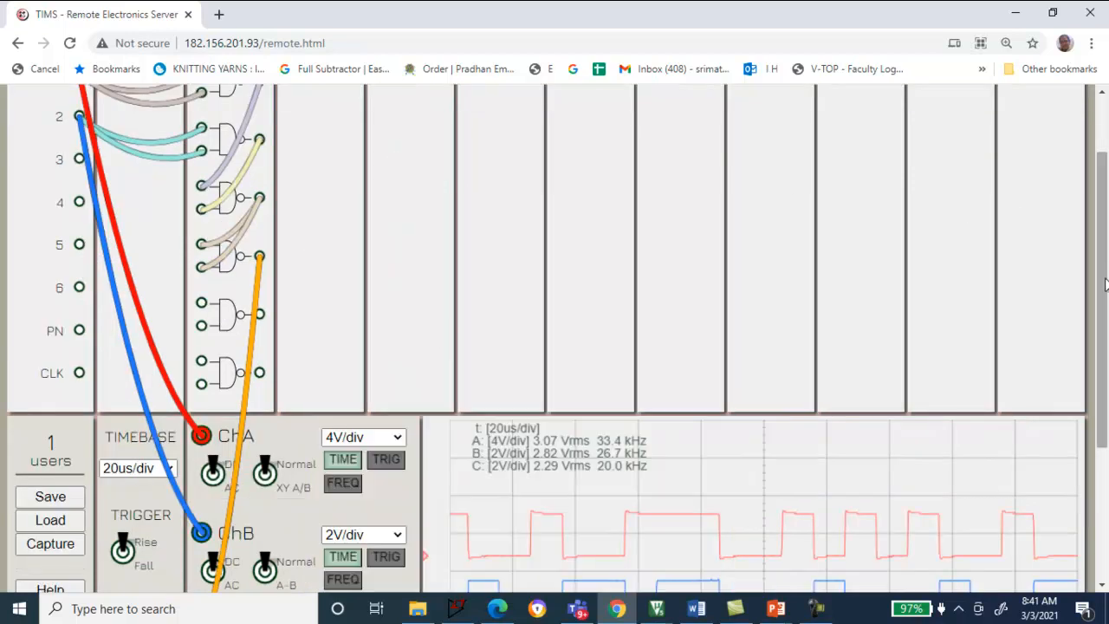
left_click_drag(1103, 283, 1103, 229)
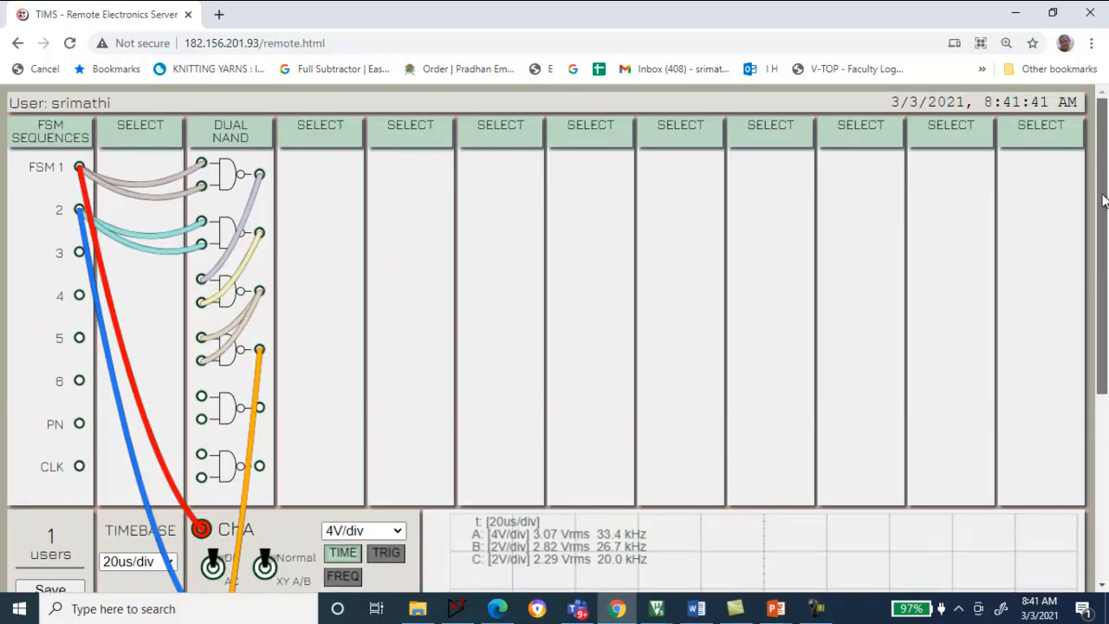
Add Gate Medley 1 to the second free slot after the Dual NAND module, leaving one slot empty between them
left_click(420, 142)
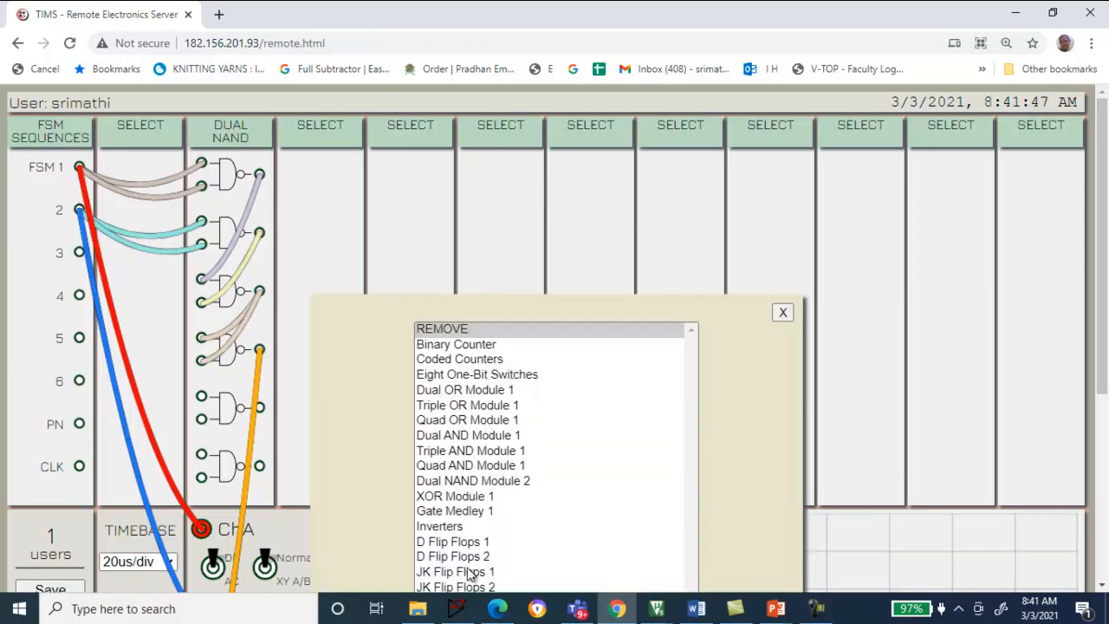
left_click(462, 512)
scroll(462, 517, "down", 1)
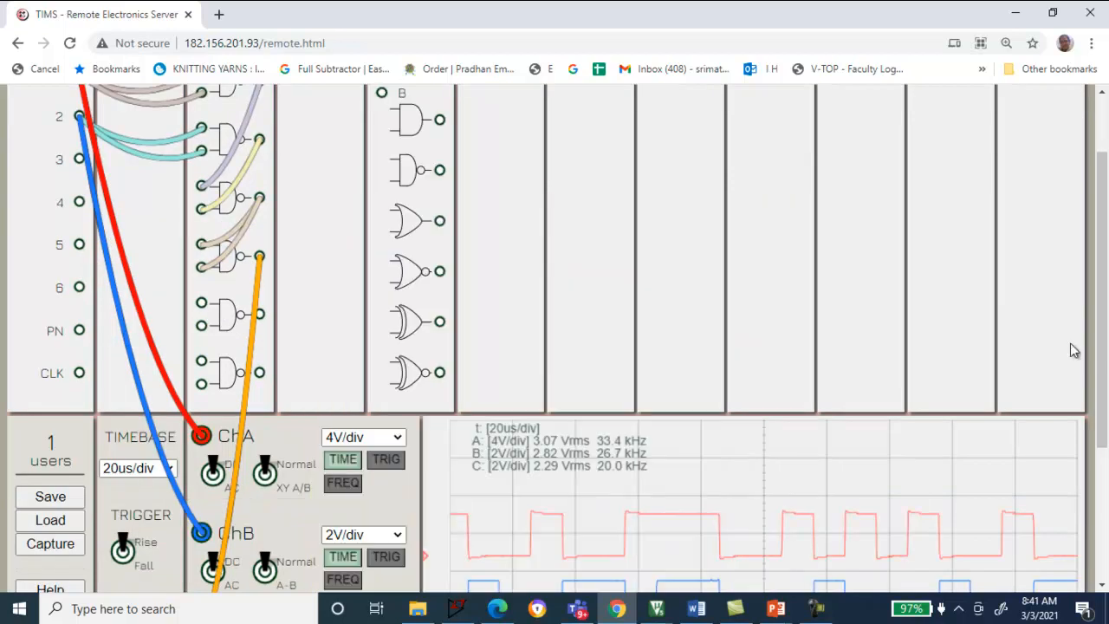
left_click_drag(1102, 394, 1101, 341)
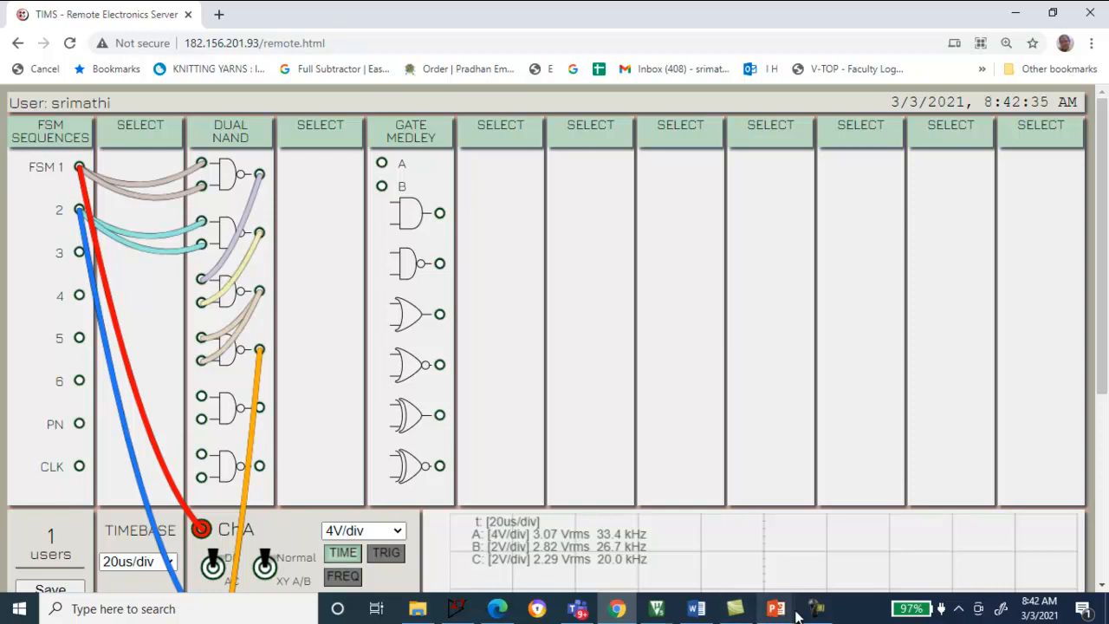
mouse_move(816, 615)
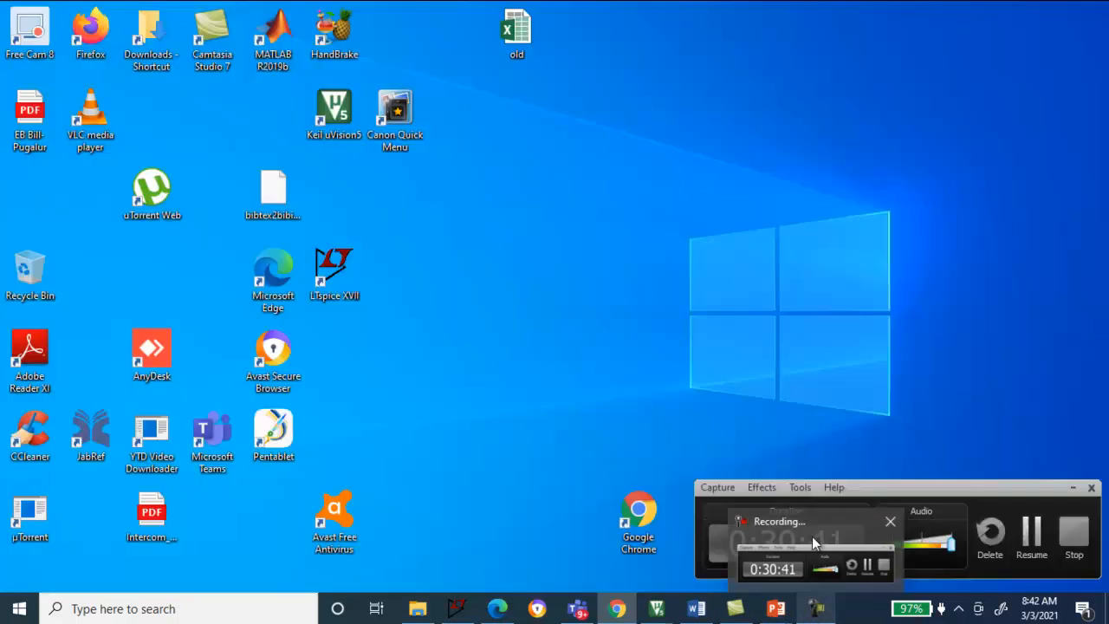
left_click(812, 537)
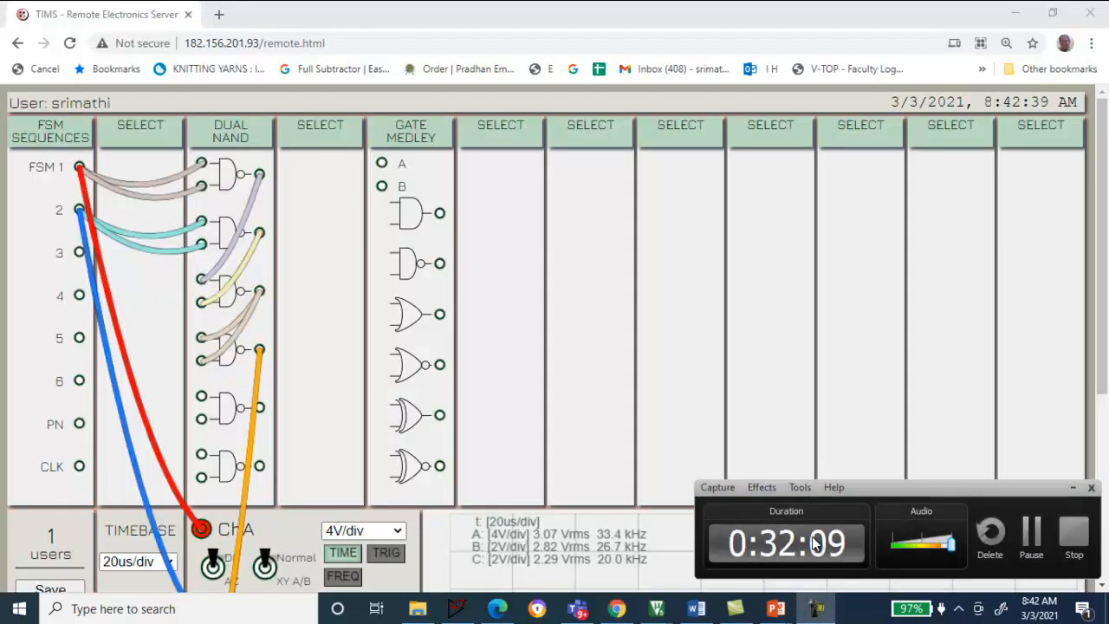